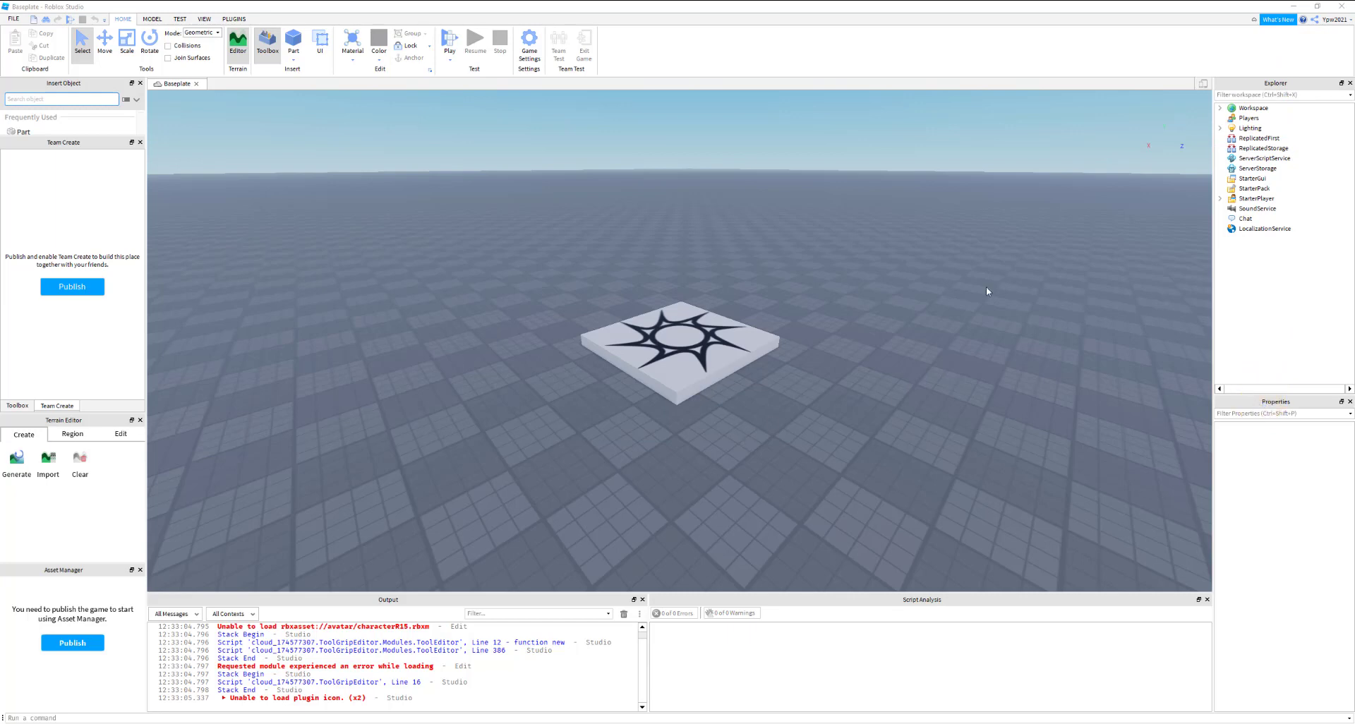
drag(1254, 83, 1193, 145)
click(936, 163)
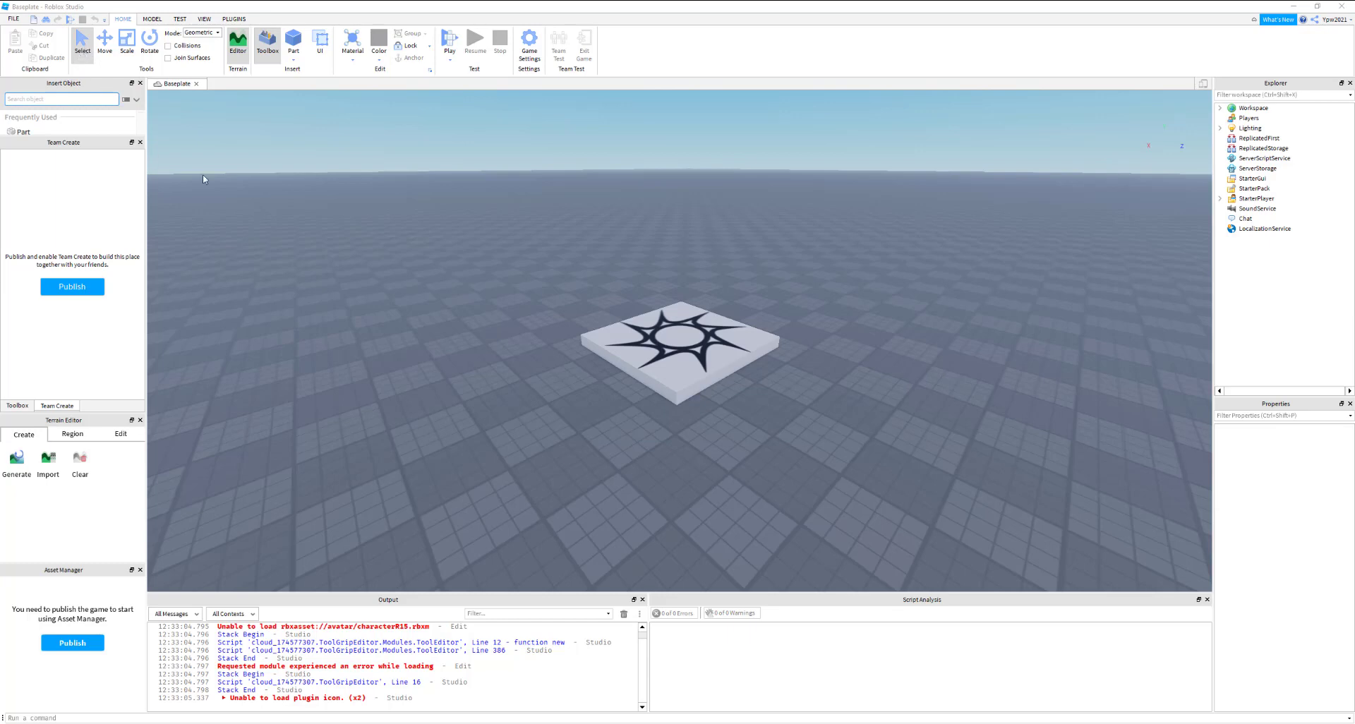
Move the SpawnLocation across the baseplate to position 7, 0.5, -1
click(684, 340)
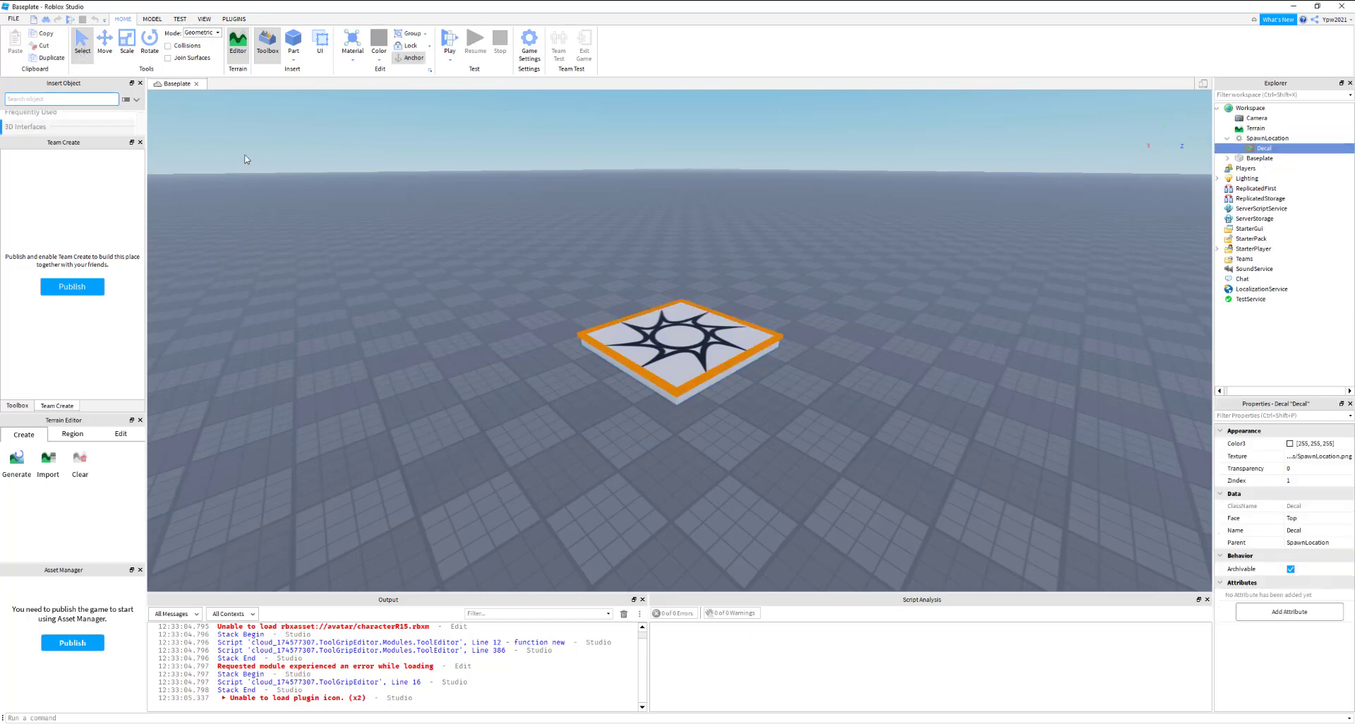
drag(659, 350, 655, 326)
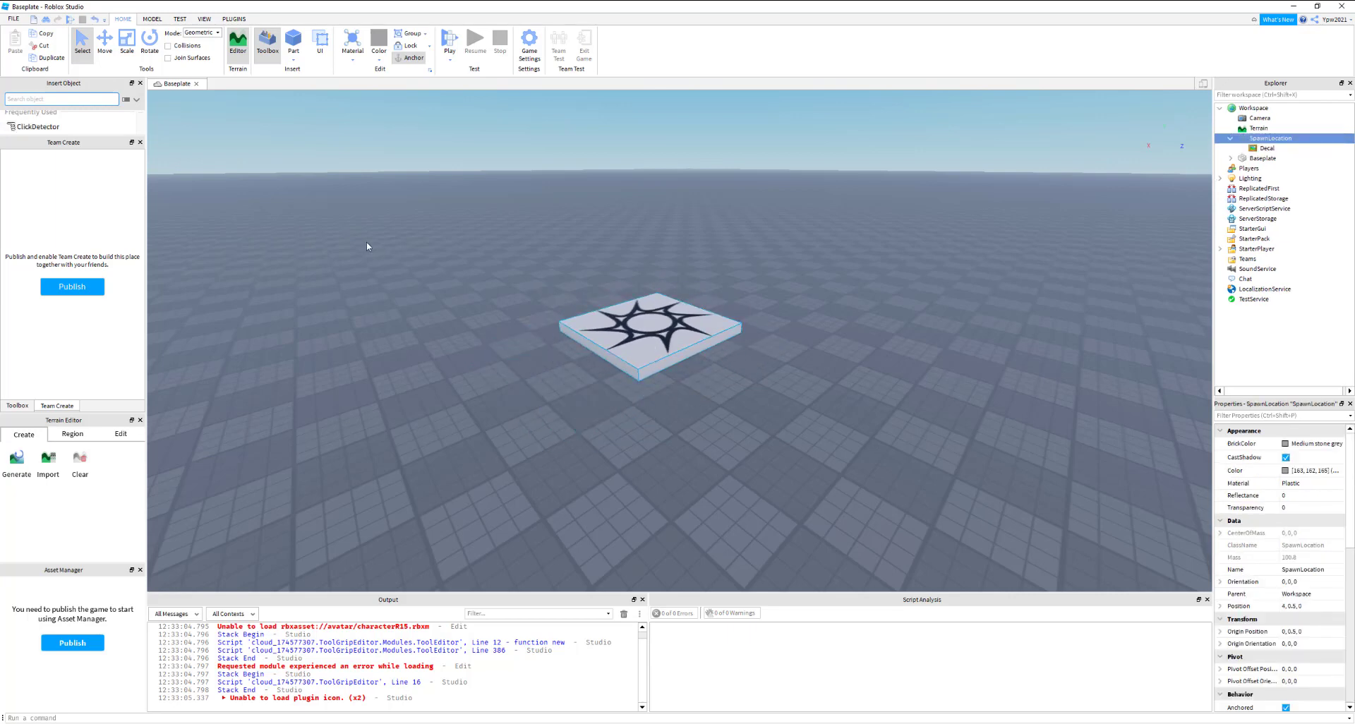
click(639, 336)
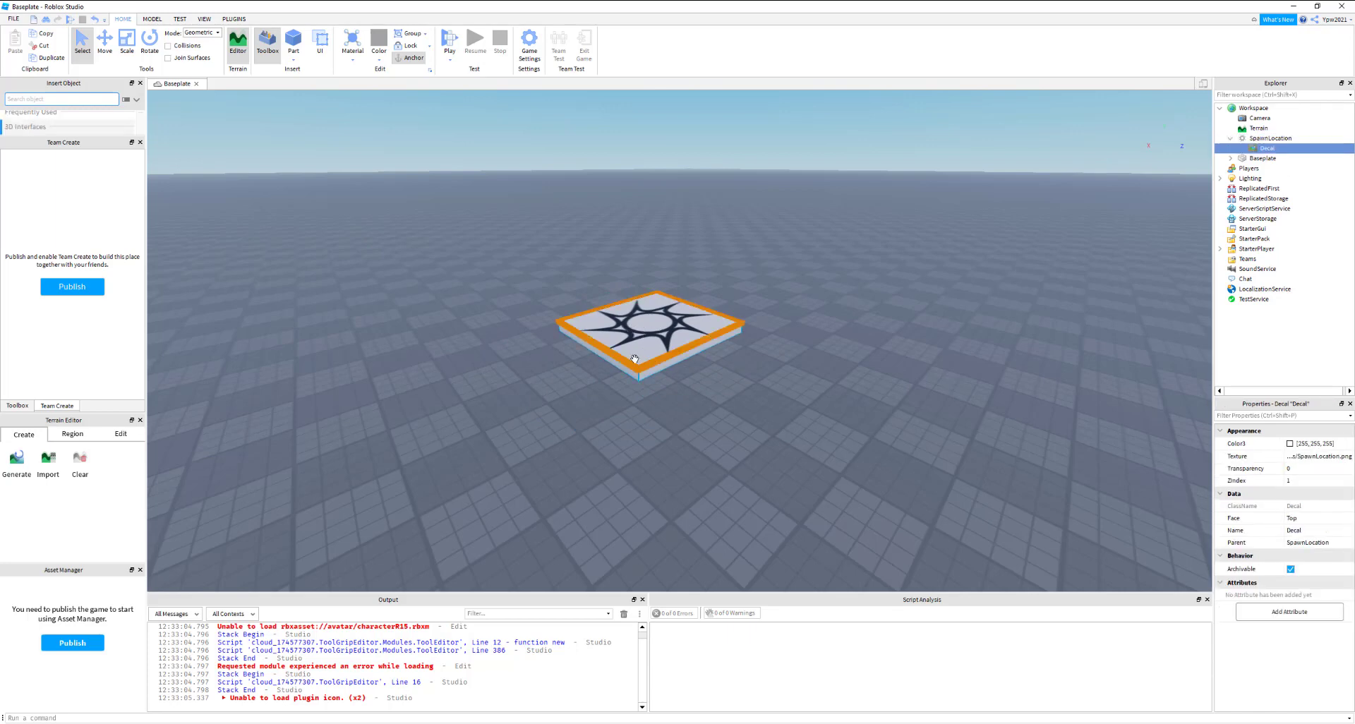
click(106, 44)
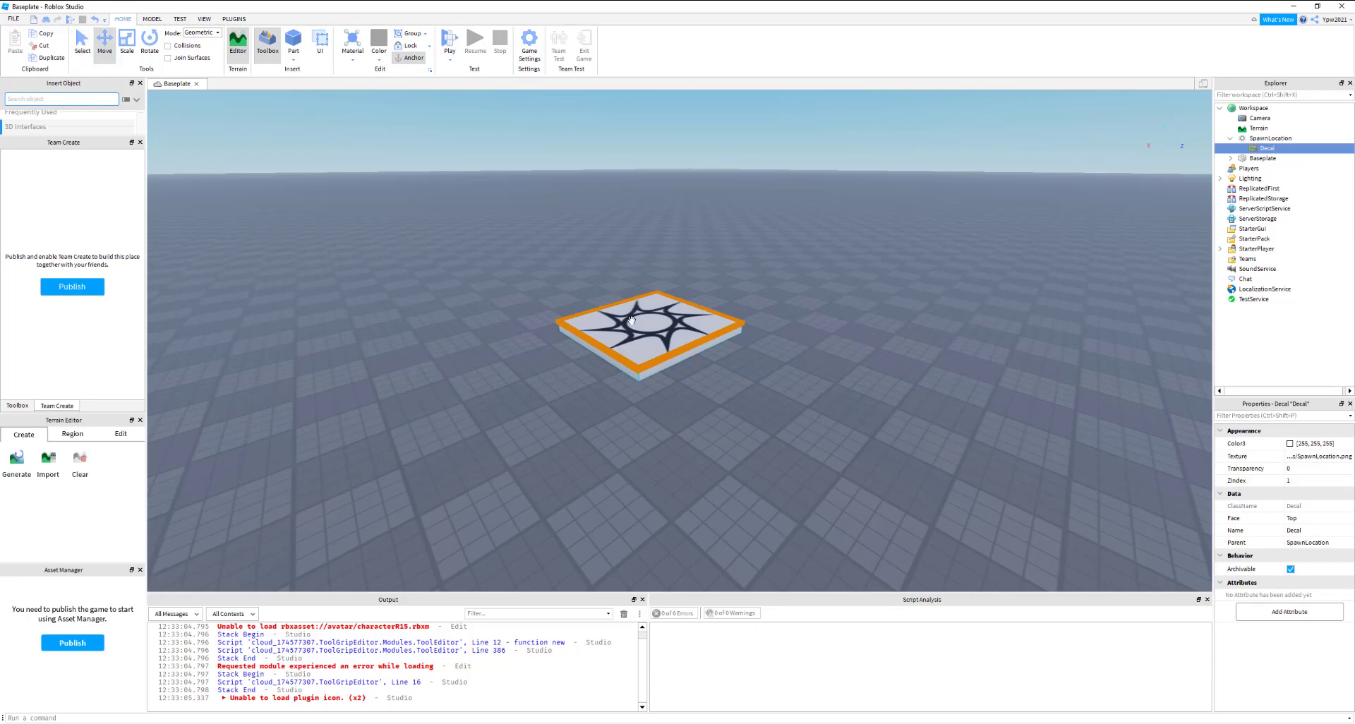
click(648, 337)
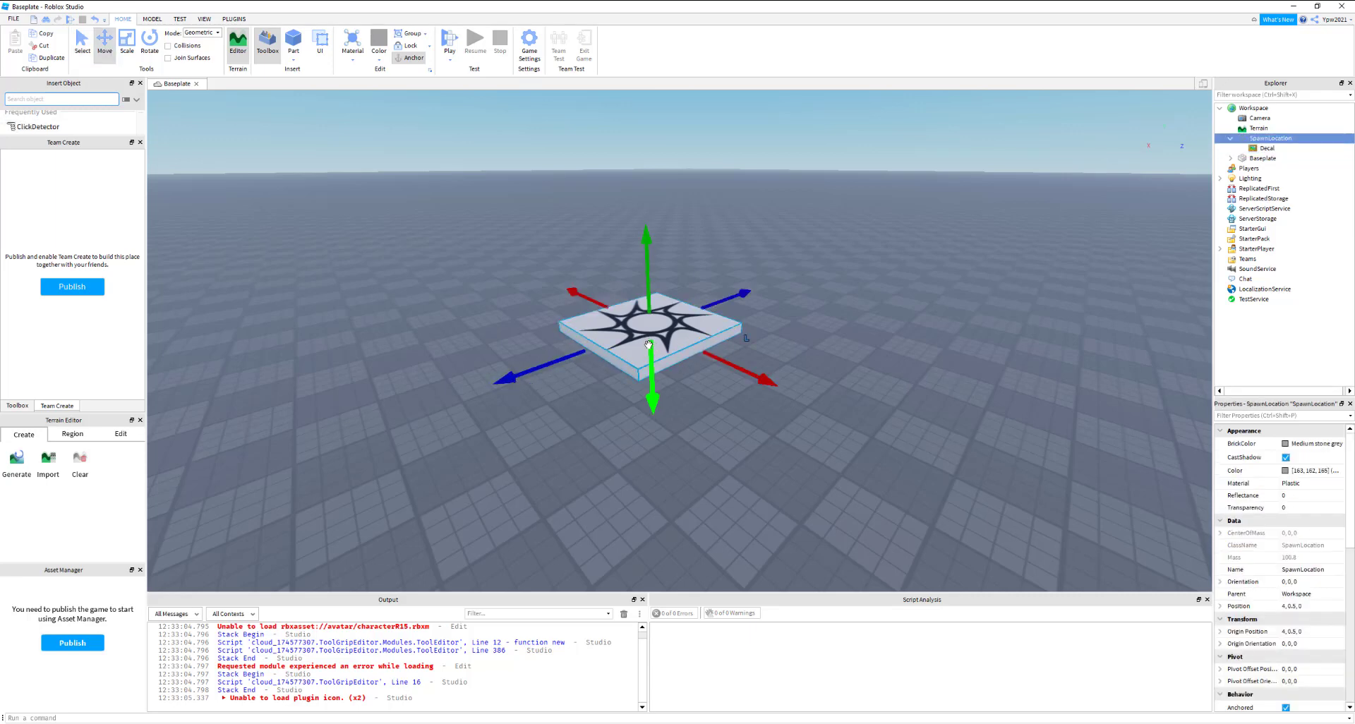
drag(648, 344, 665, 224)
drag(650, 326, 648, 386)
drag(596, 308, 544, 292)
drag(658, 339, 720, 358)
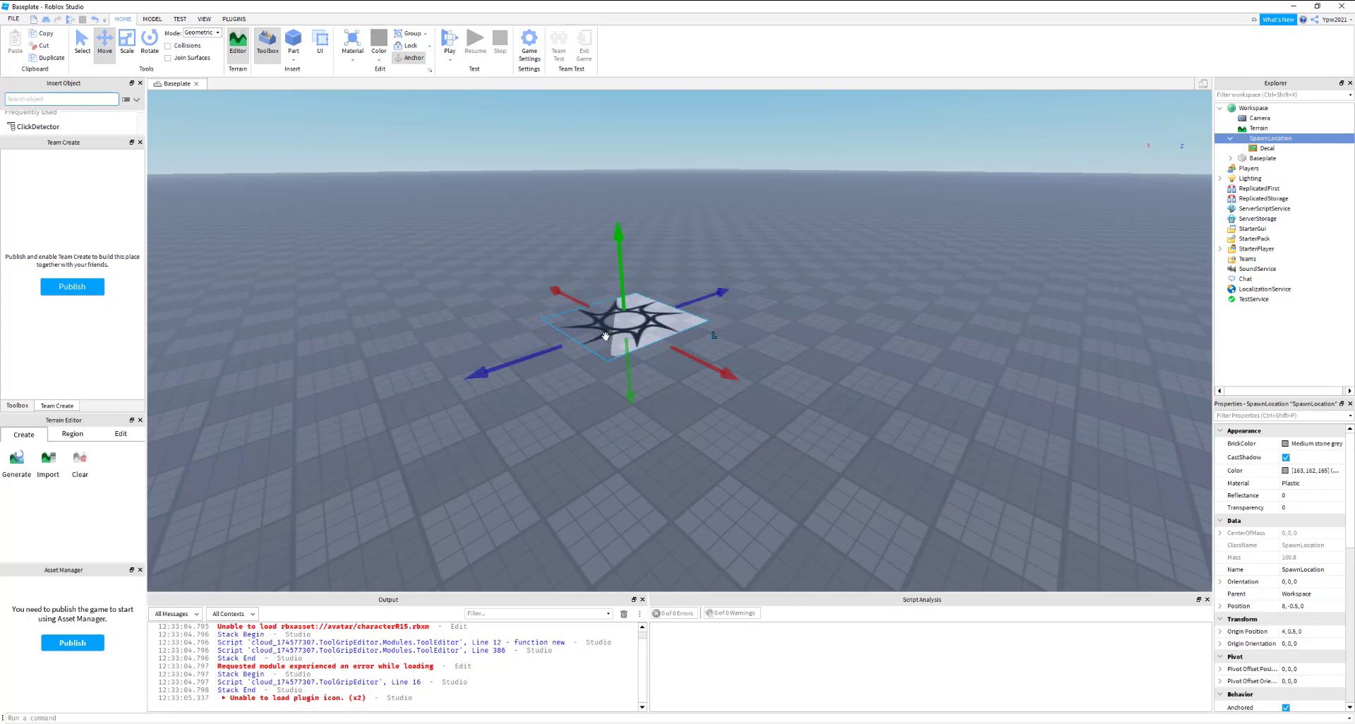
drag(647, 327, 643, 332)
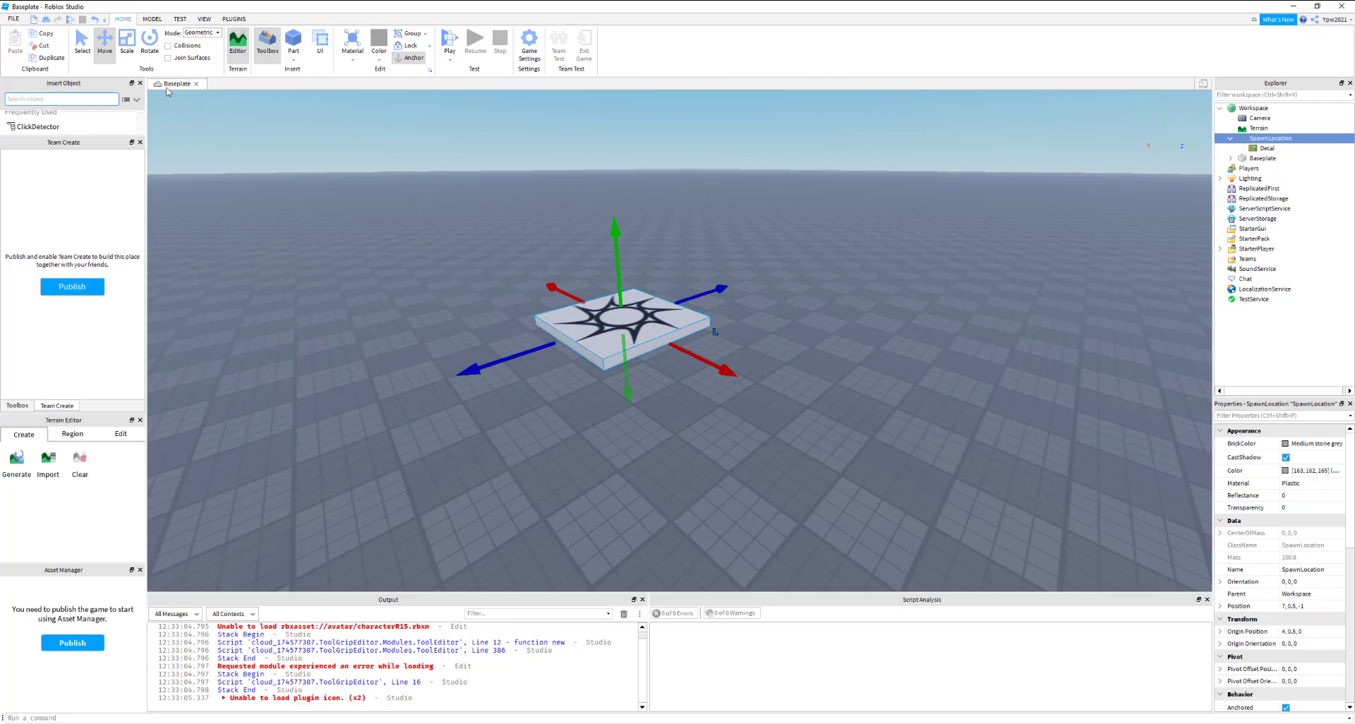
Try scaling the SpawnLocation taller, then shrink it back to its flat shape
click(129, 48)
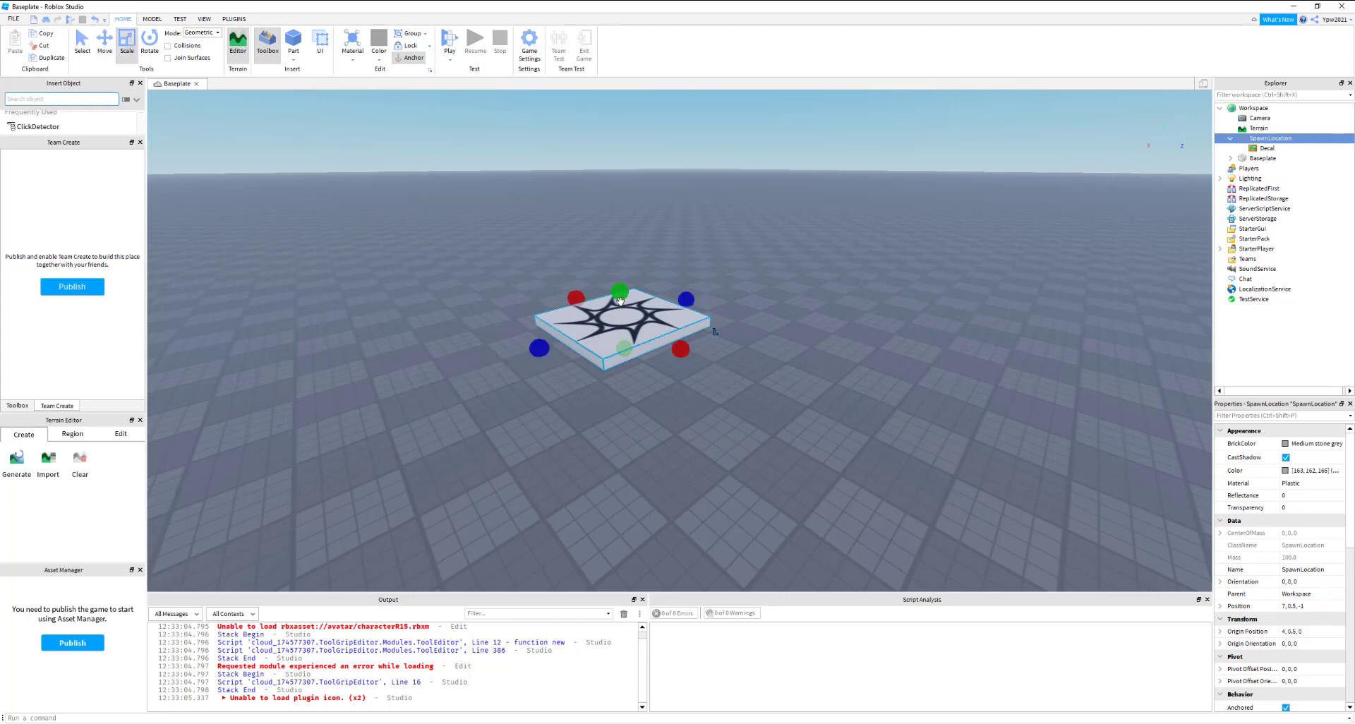
drag(616, 305, 615, 239)
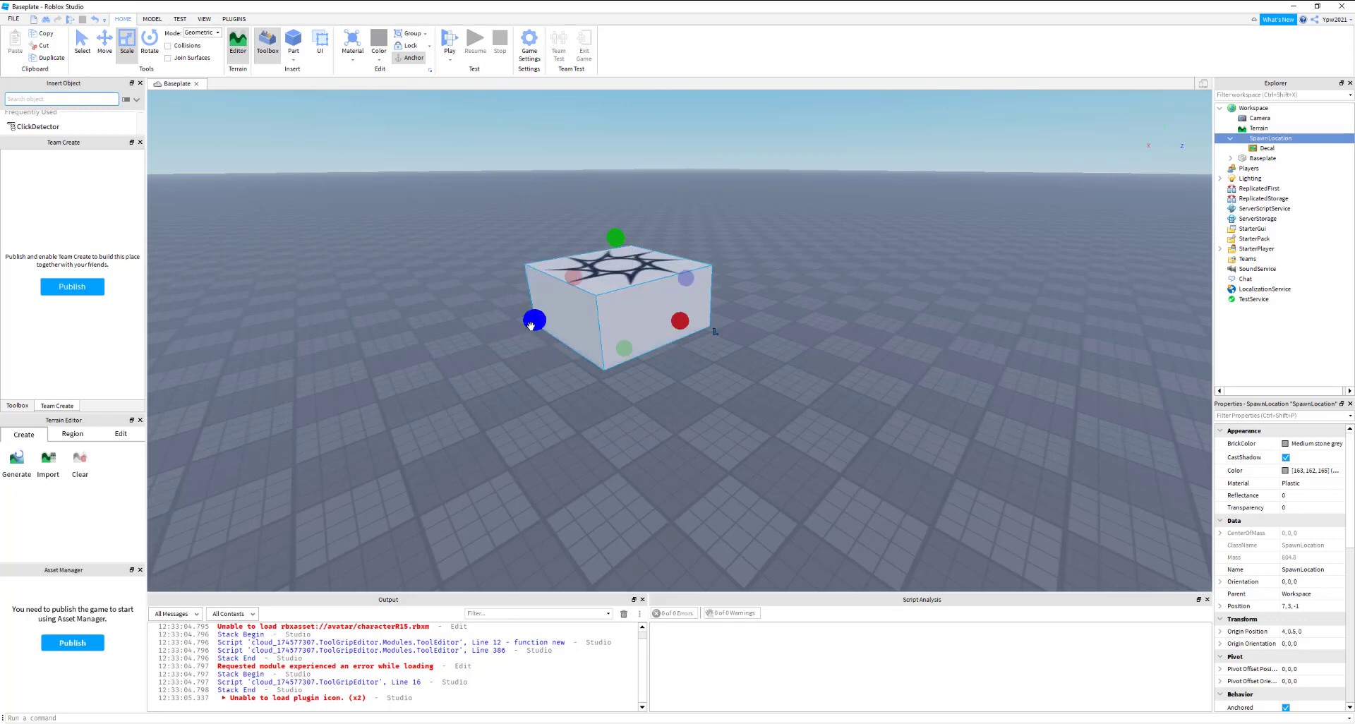
mouse_move(534, 321)
mouse_down()
mouse_move(427, 360)
mouse_move(527, 333)
mouse_up()
drag(618, 242, 616, 292)
click(681, 344)
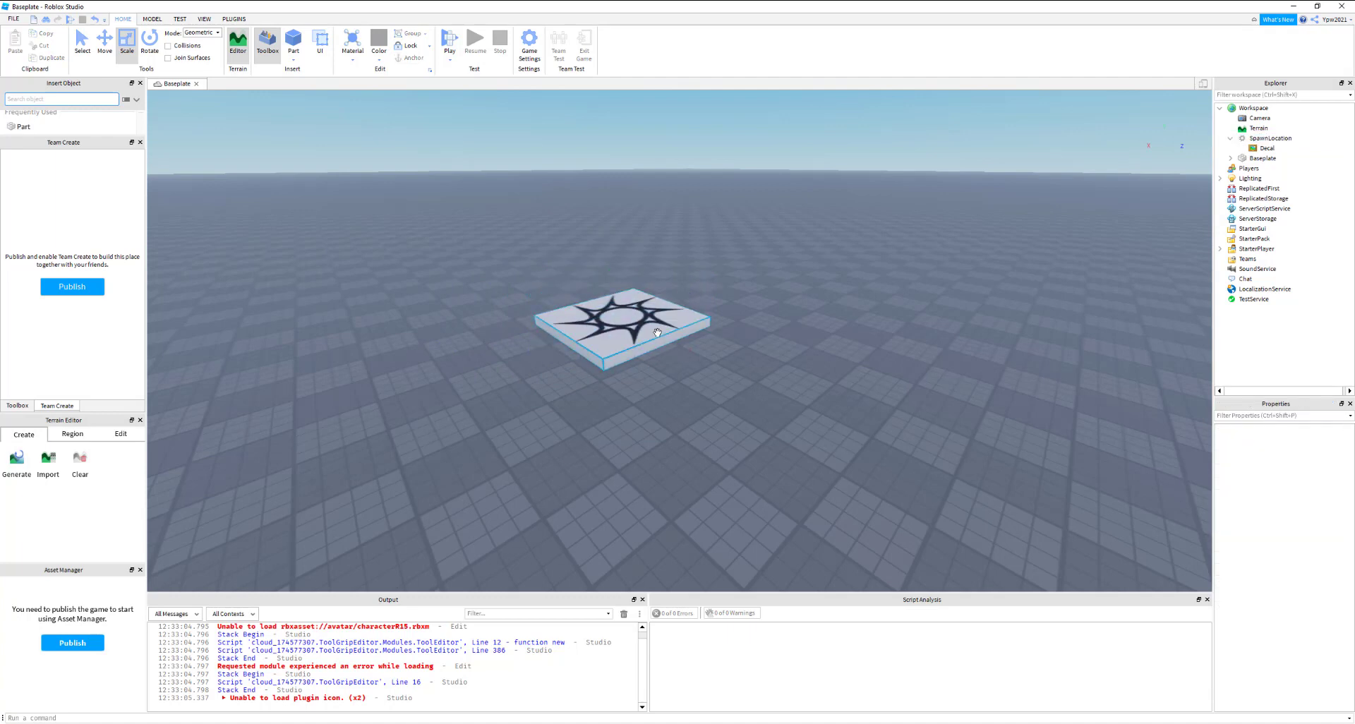
Rotate the SpawnLocation about its vertical axis to orientation 0, -45, 0 and deselect it
click(149, 43)
click(620, 323)
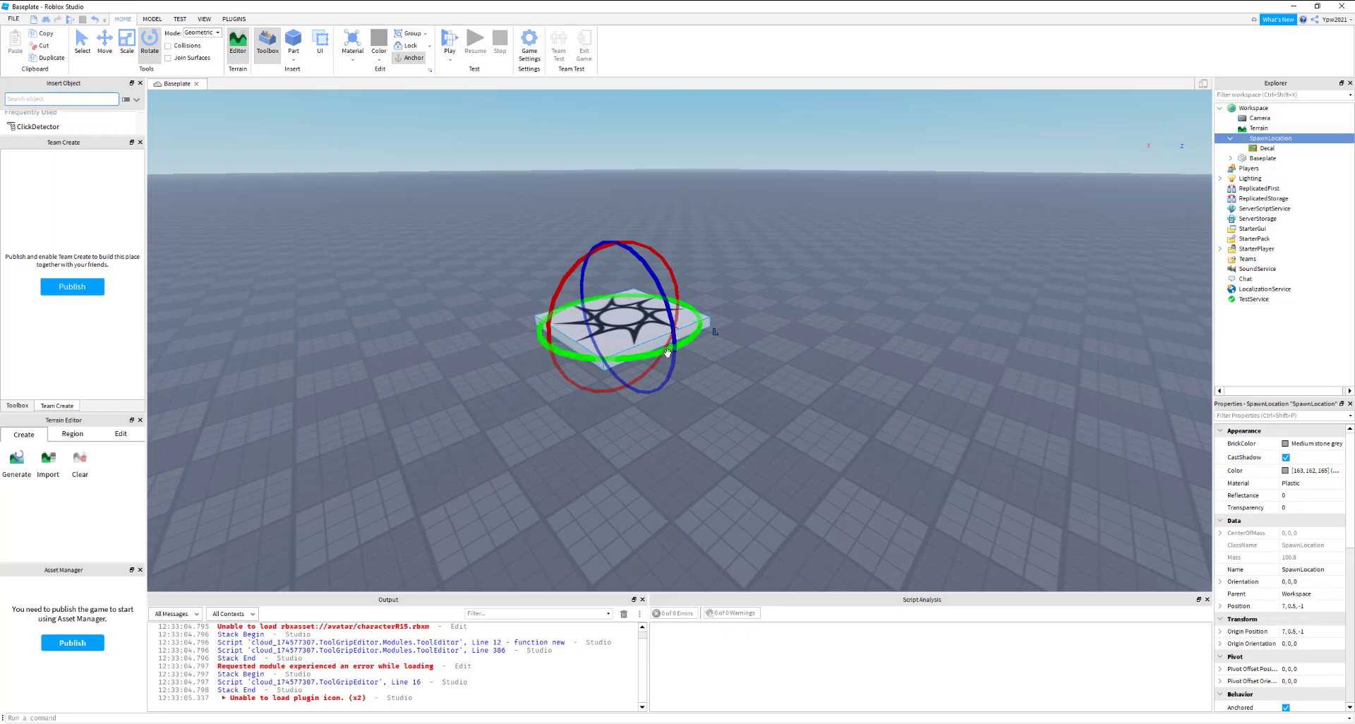
drag(666, 353, 547, 372)
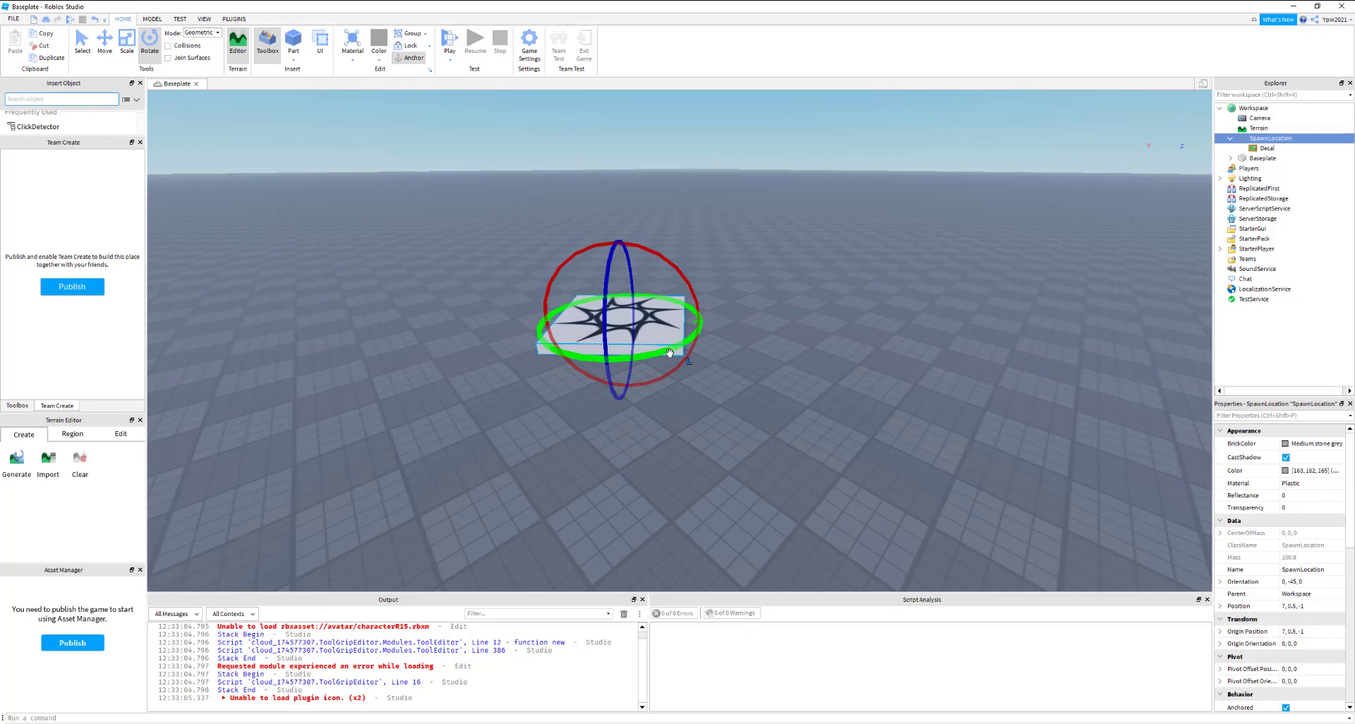
drag(669, 269, 700, 310)
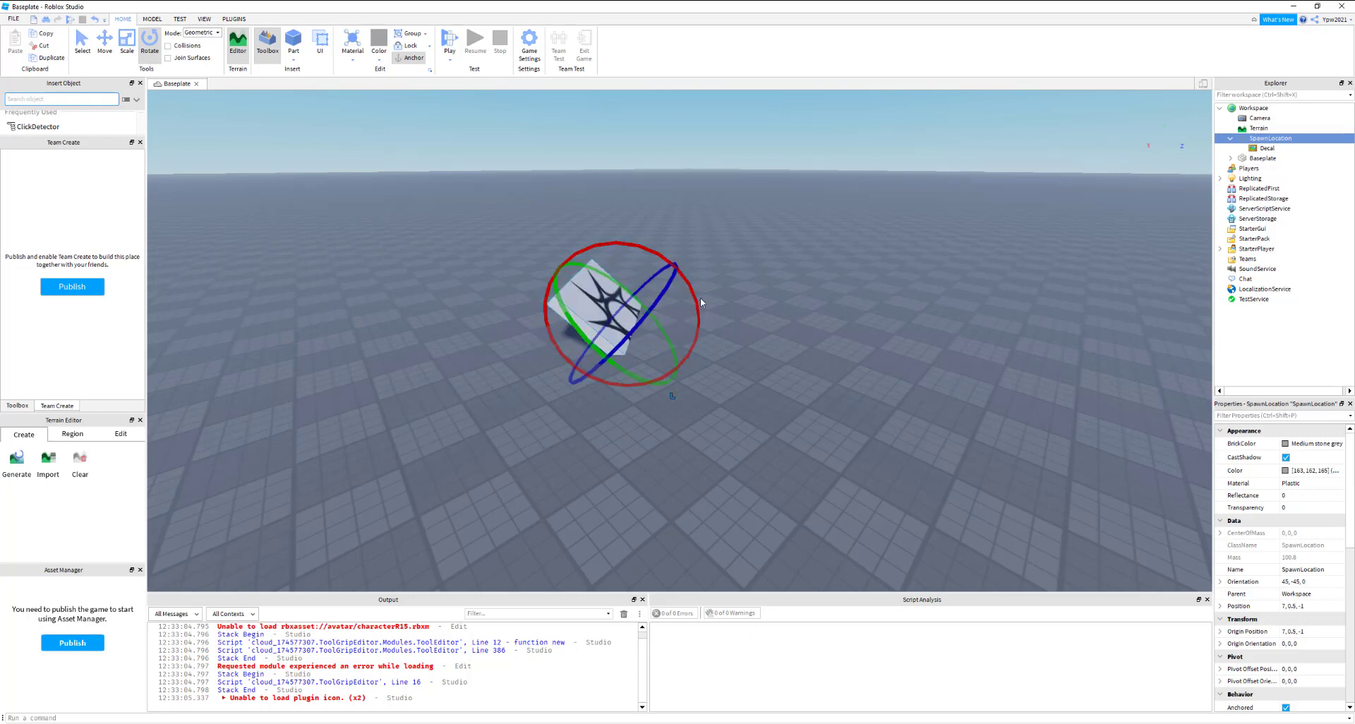
drag(634, 248, 624, 248)
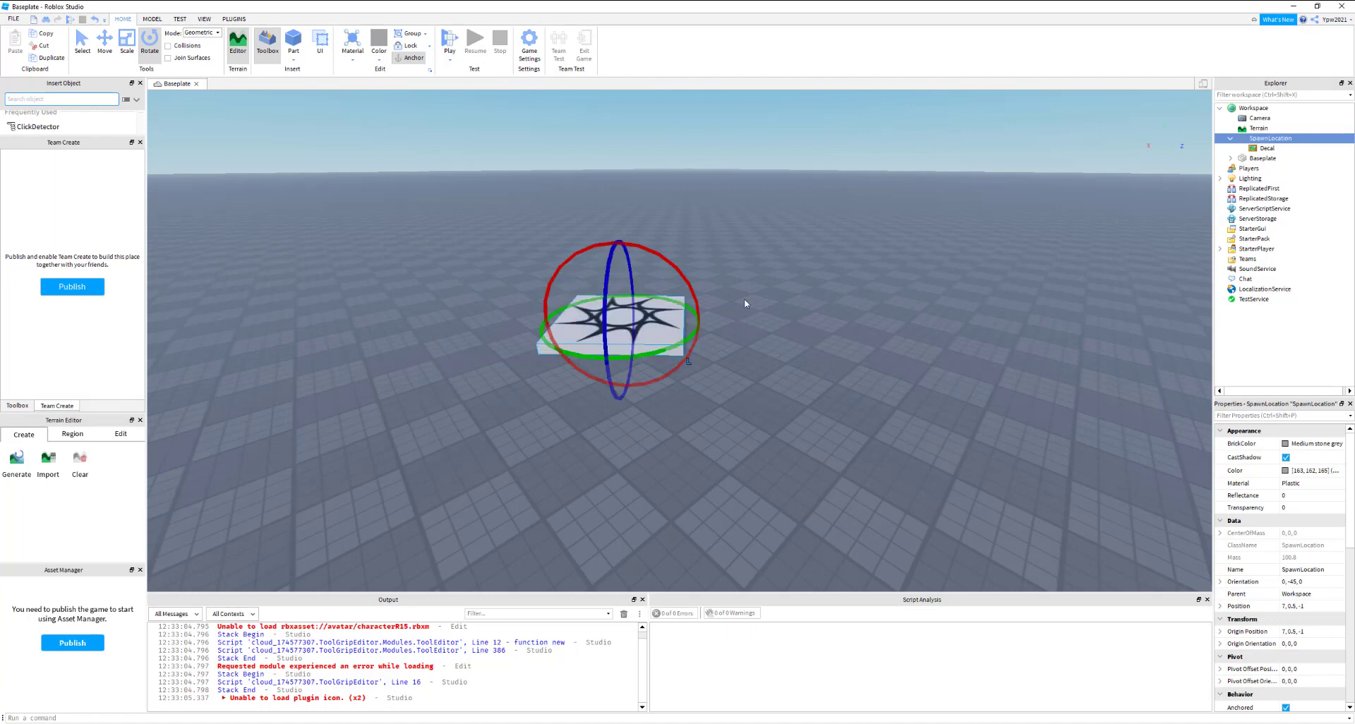
click(751, 321)
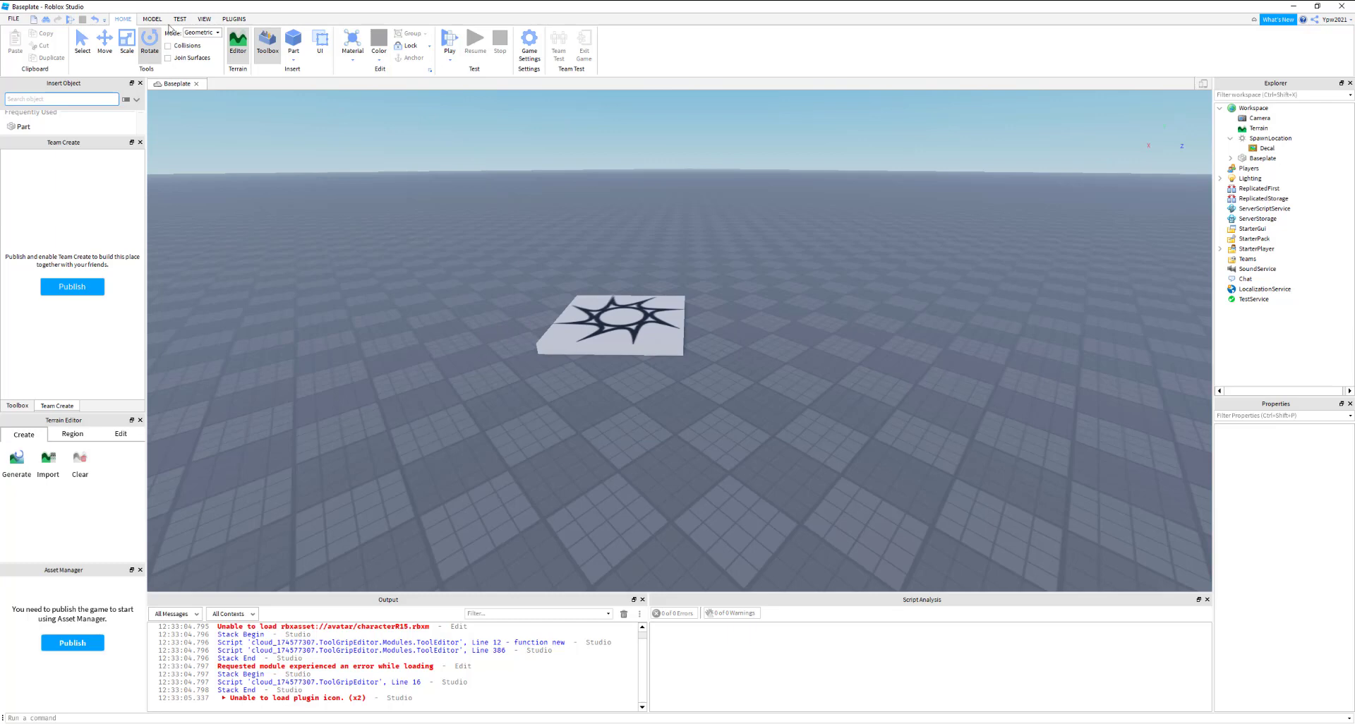
click(200, 20)
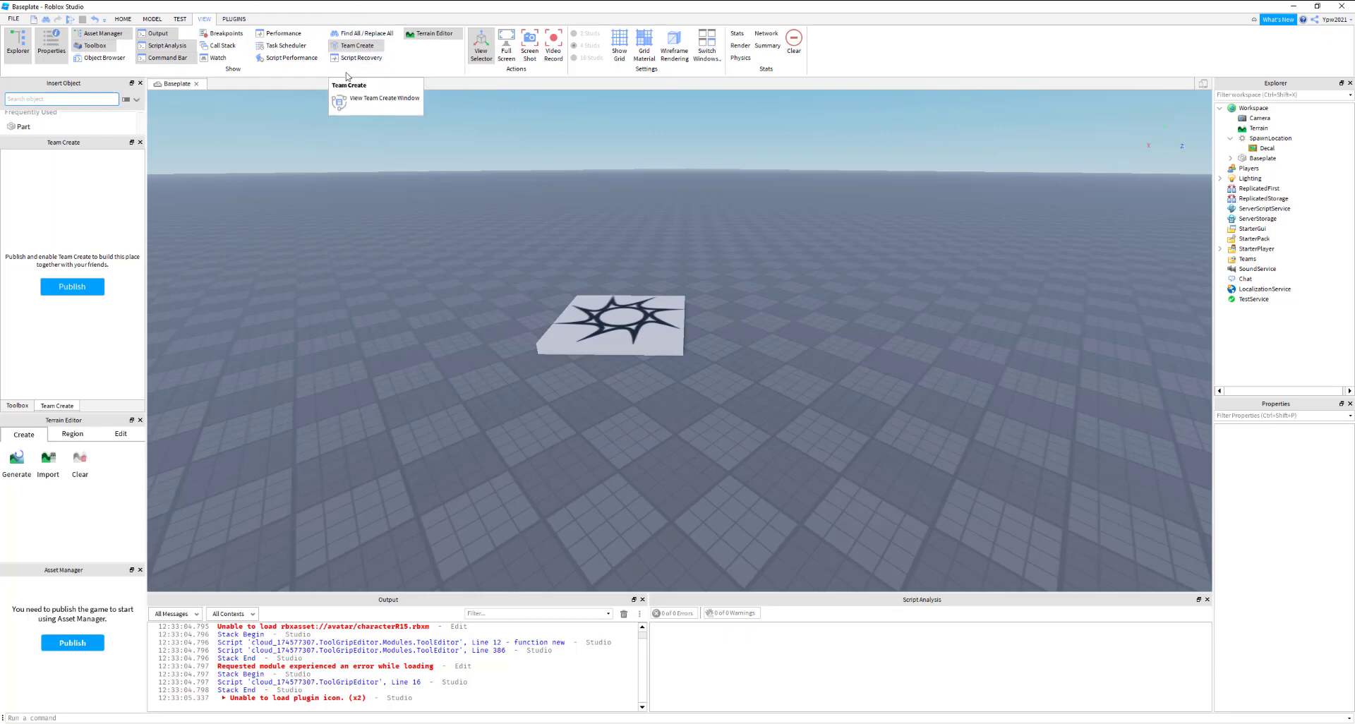
click(19, 53)
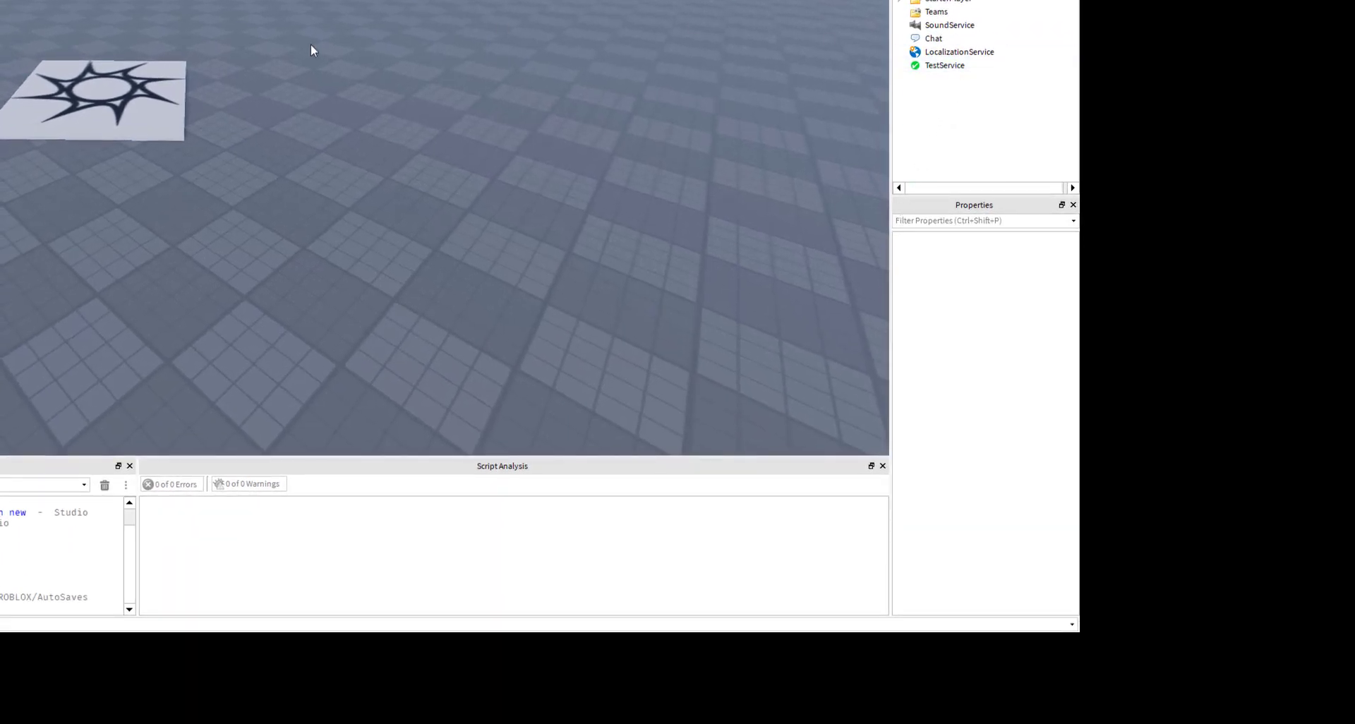
Try raising the SpawnLocation's transparency to 1 and return it to 0
click(156, 92)
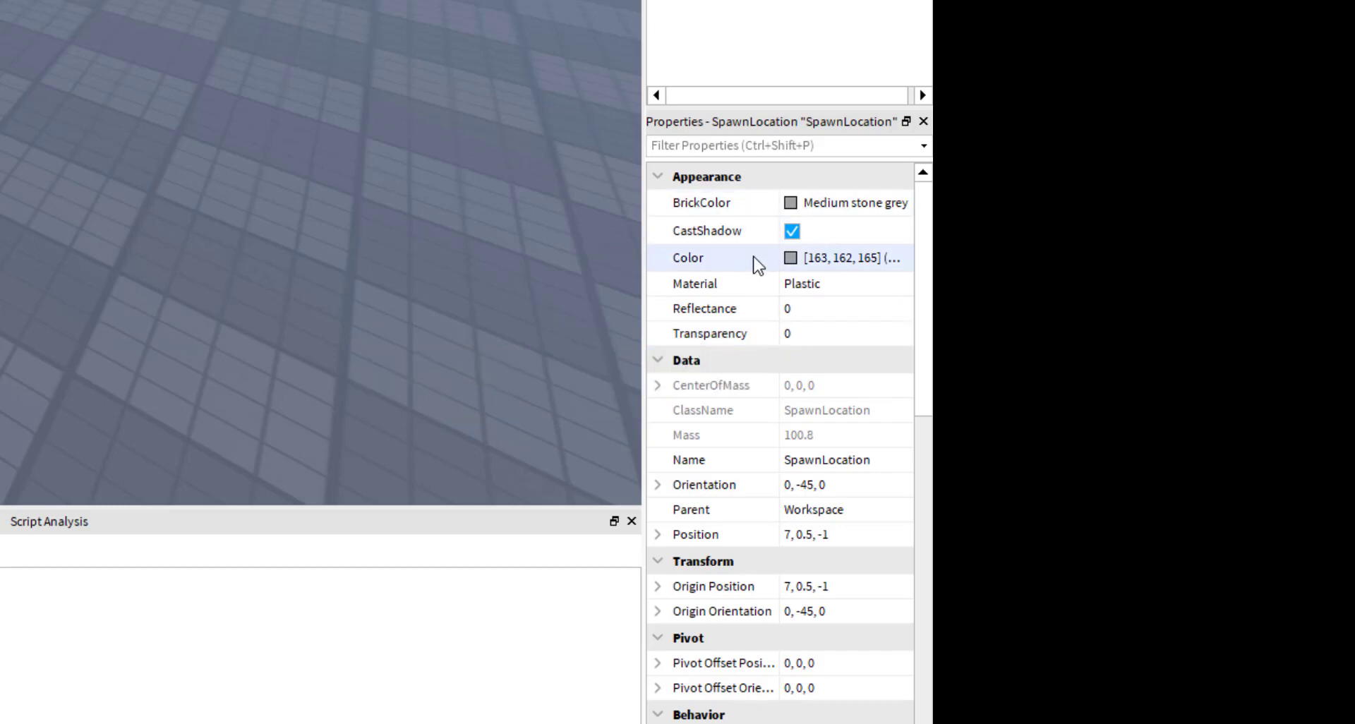
click(800, 317)
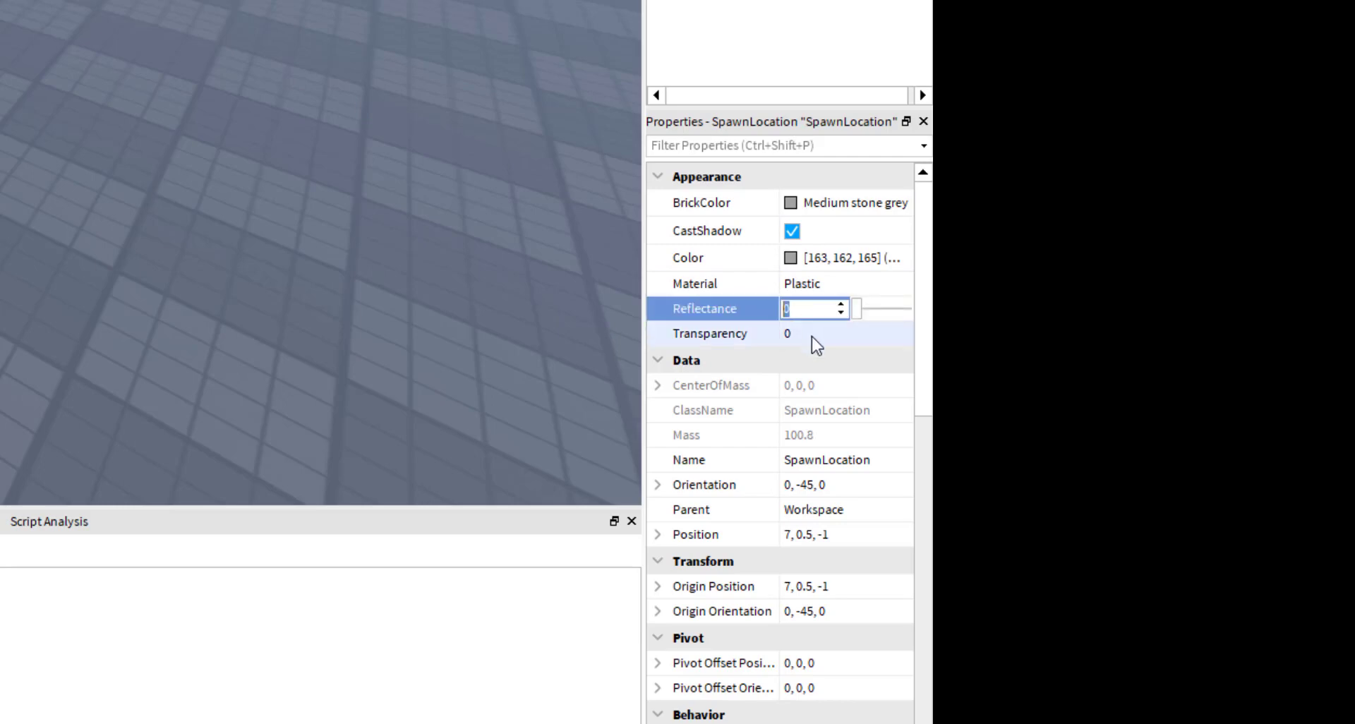
click(811, 336)
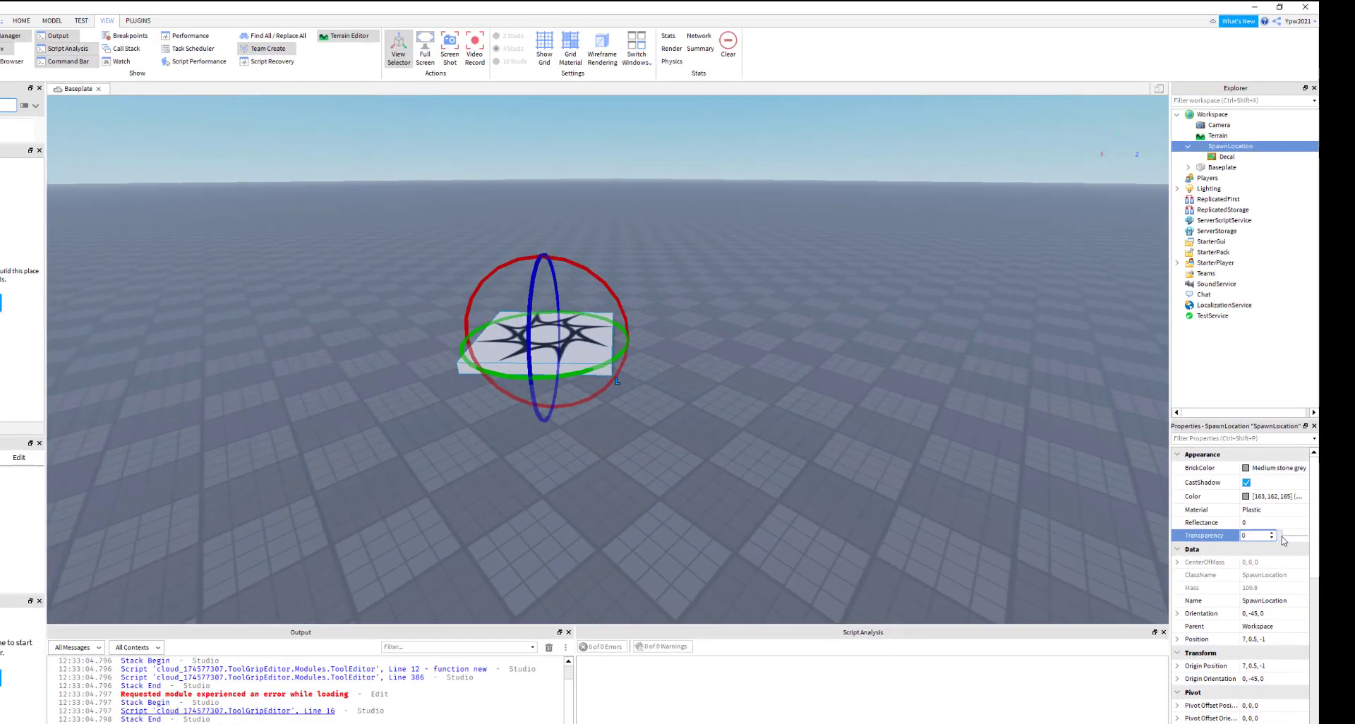
drag(1282, 537, 1298, 538)
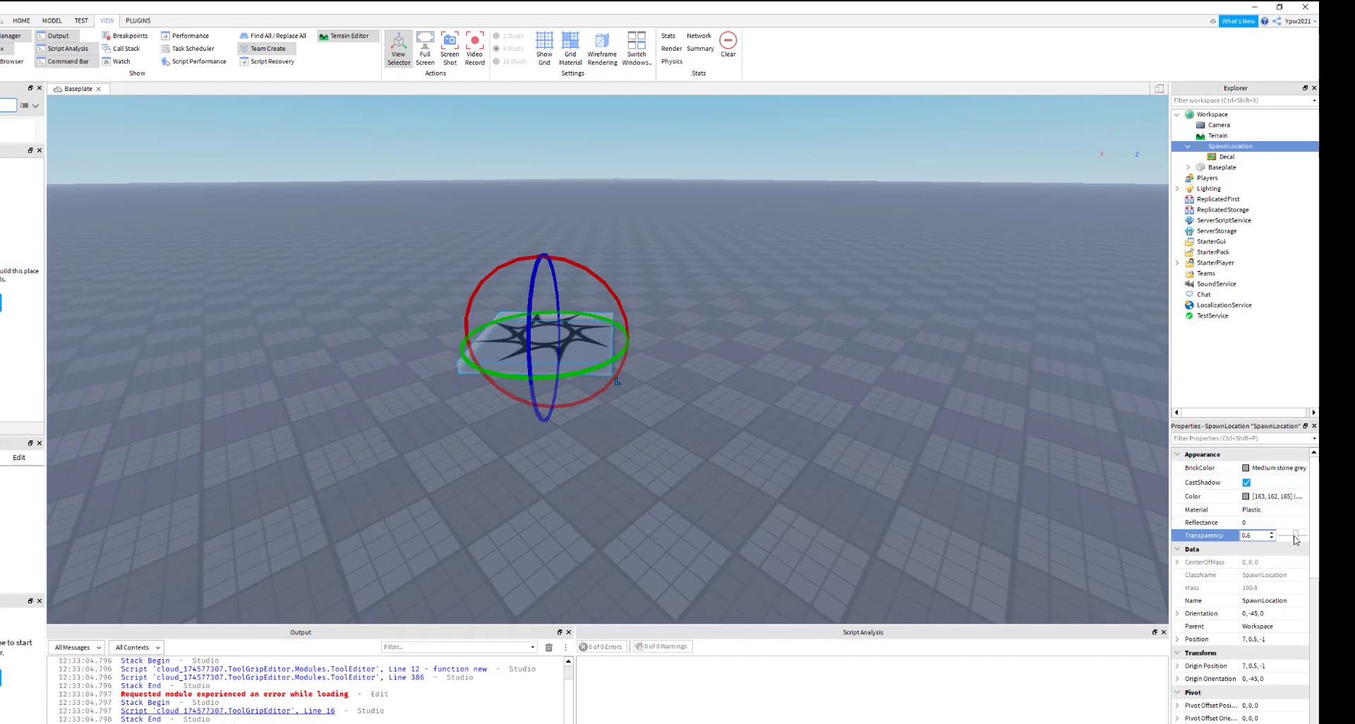
drag(1296, 540, 1310, 539)
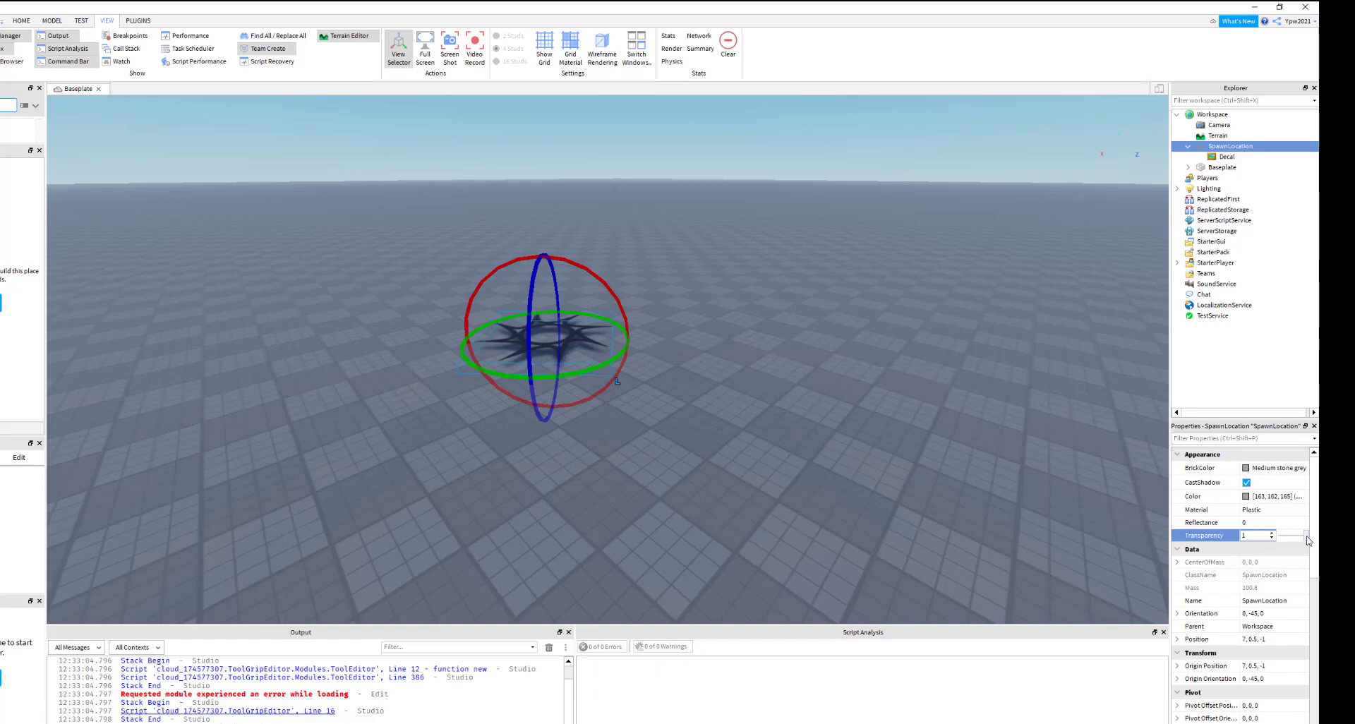
drag(1307, 540, 1281, 537)
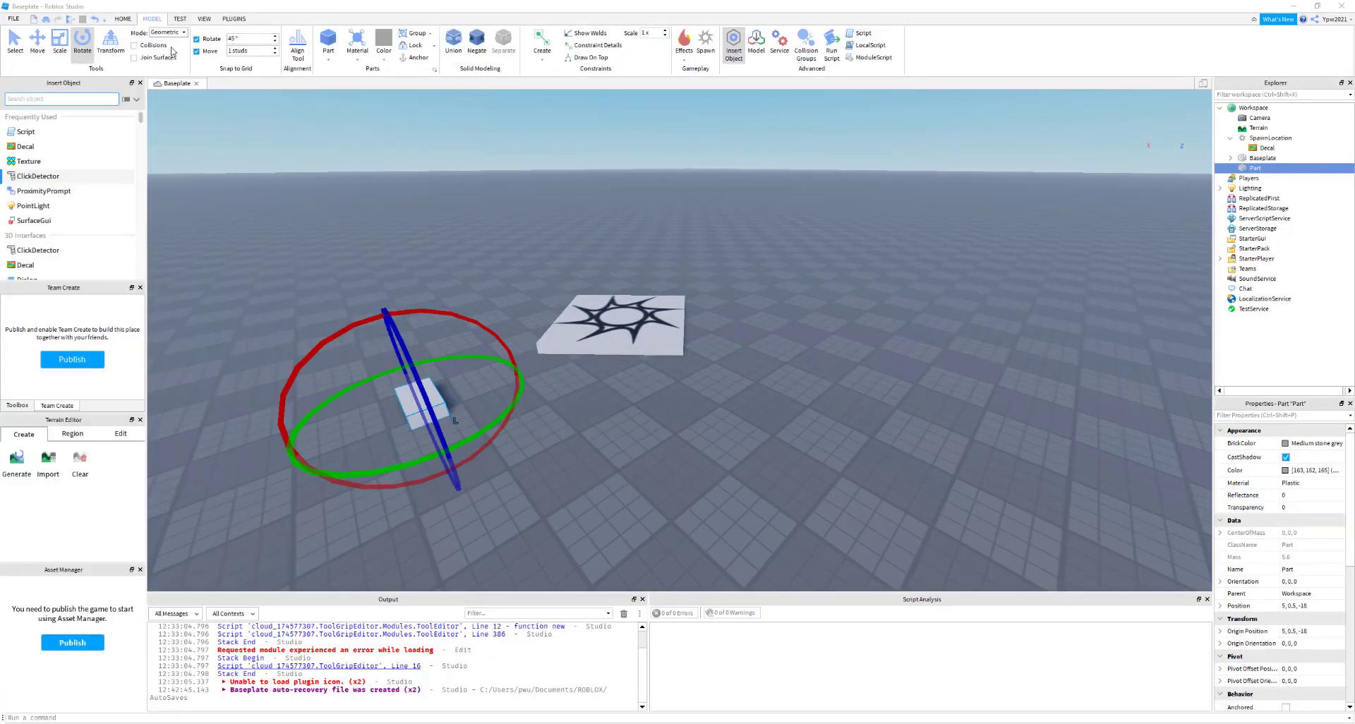
Look through the object types available for insertion in the Insert Object list
click(735, 44)
click(736, 43)
scroll(55, 182, down, 2)
scroll(61, 184, down, 1)
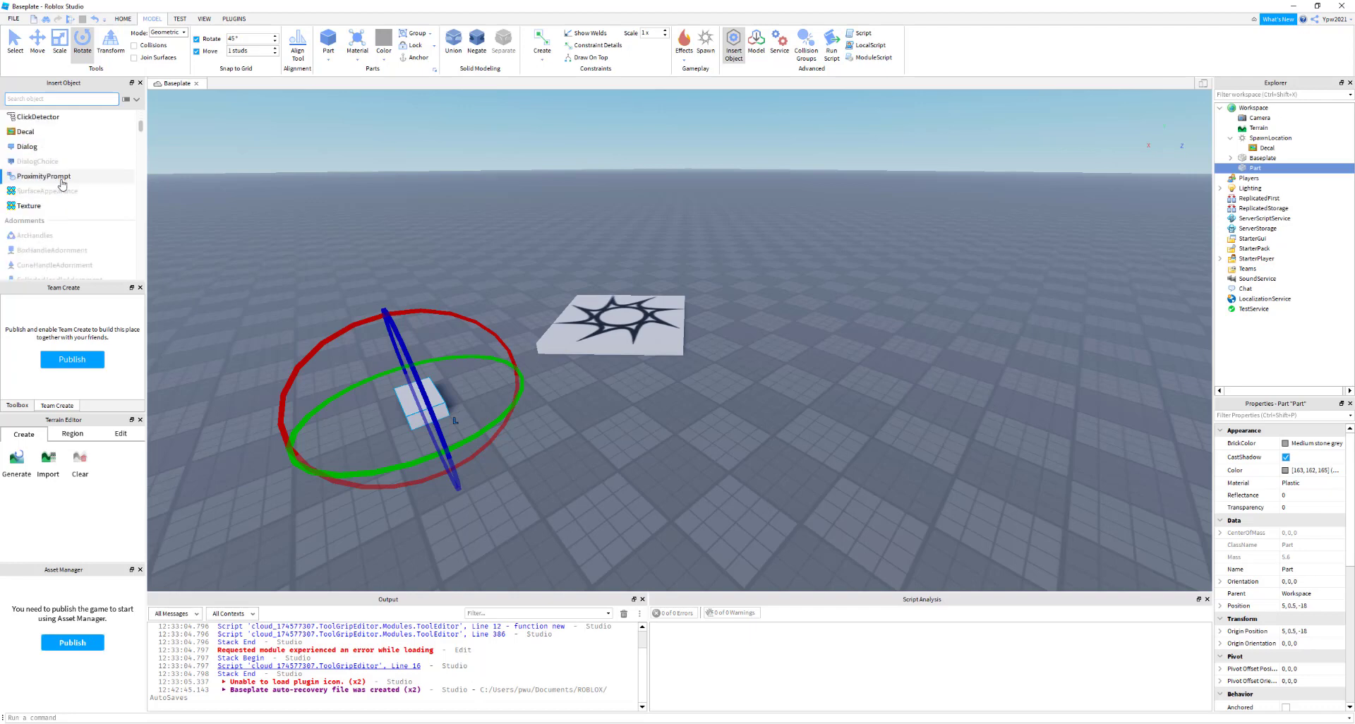
scroll(62, 184, down, 5)
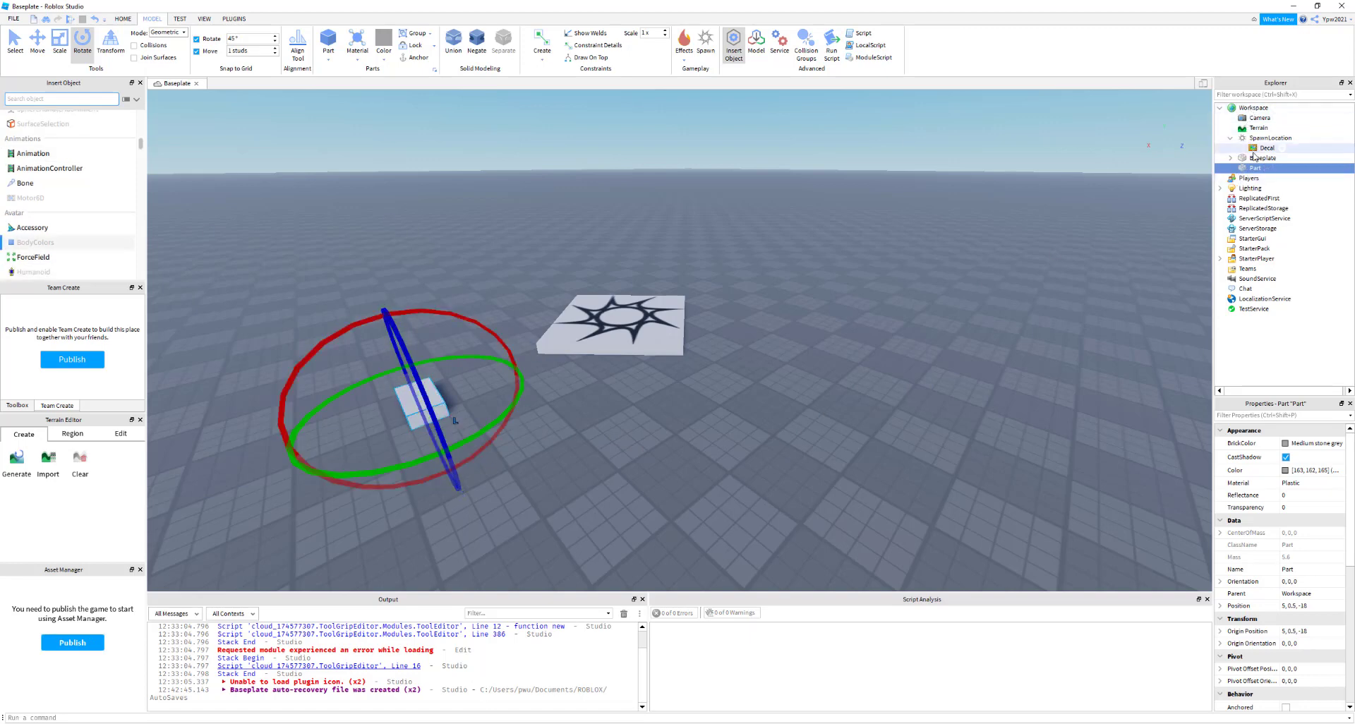
Move the Part to the other side of the SpawnLocation, at position -12, 0.5, 2
click(1249, 170)
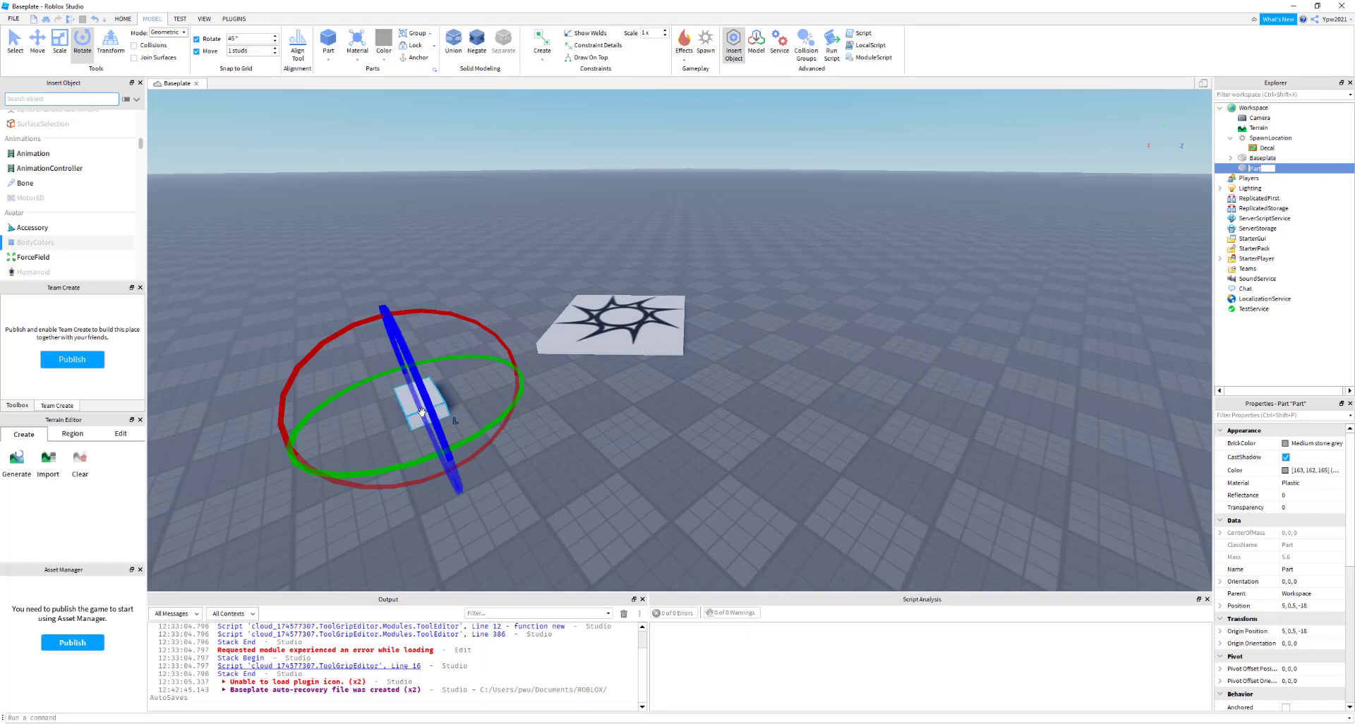
click(37, 41)
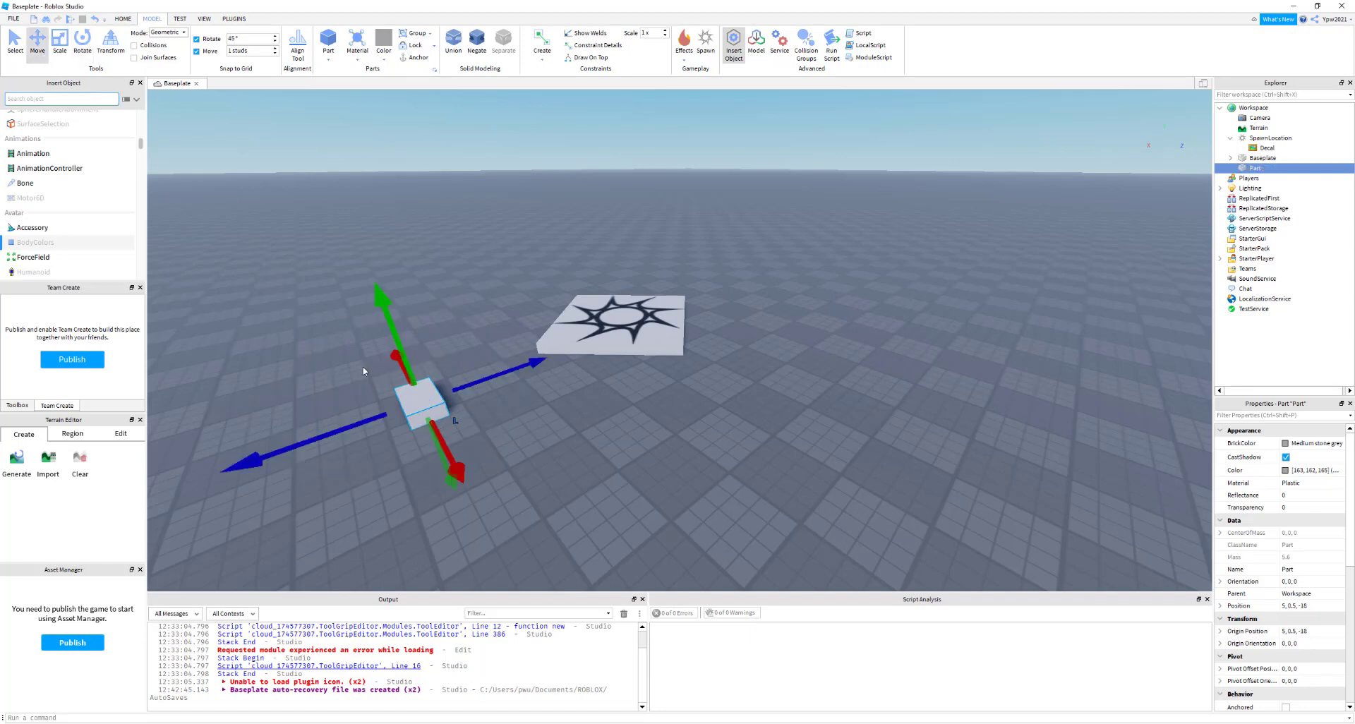
drag(433, 396, 841, 397)
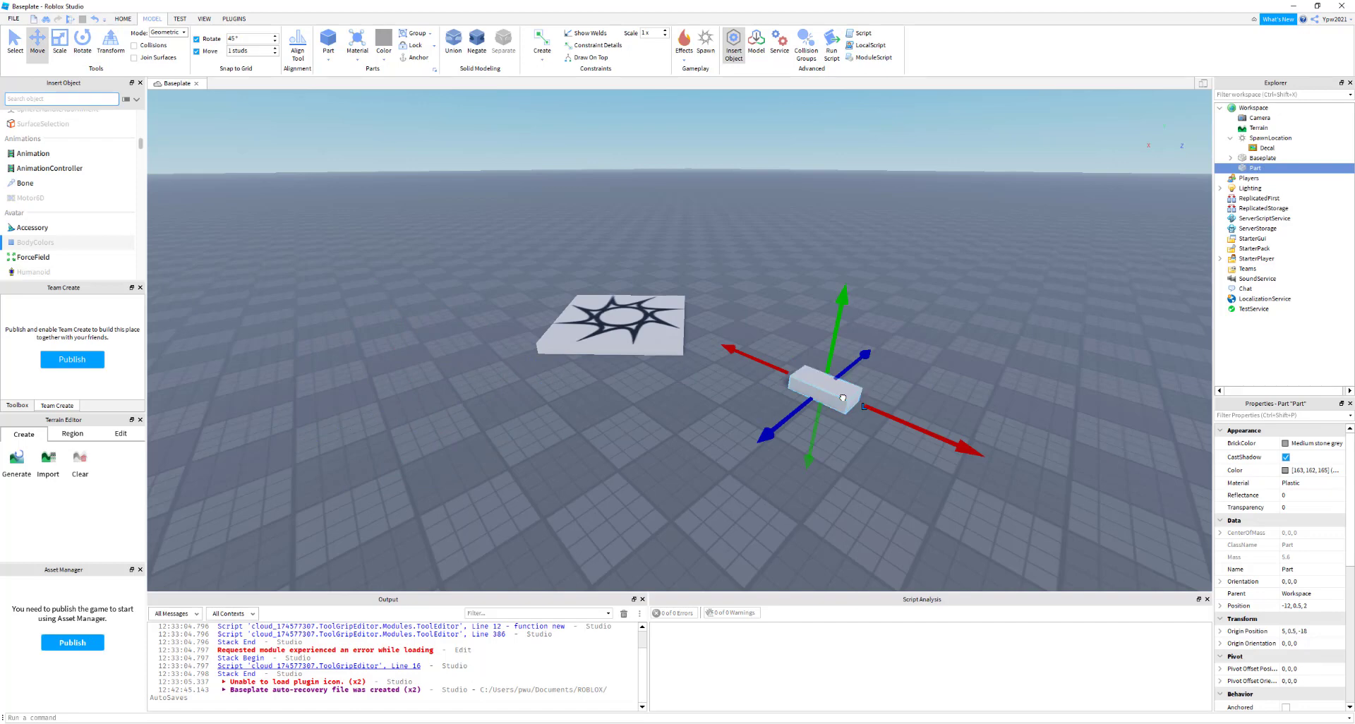
Select the Part in the workspace hierarchy and focus the camera on it
mouse_move(1262, 172)
click(1249, 189)
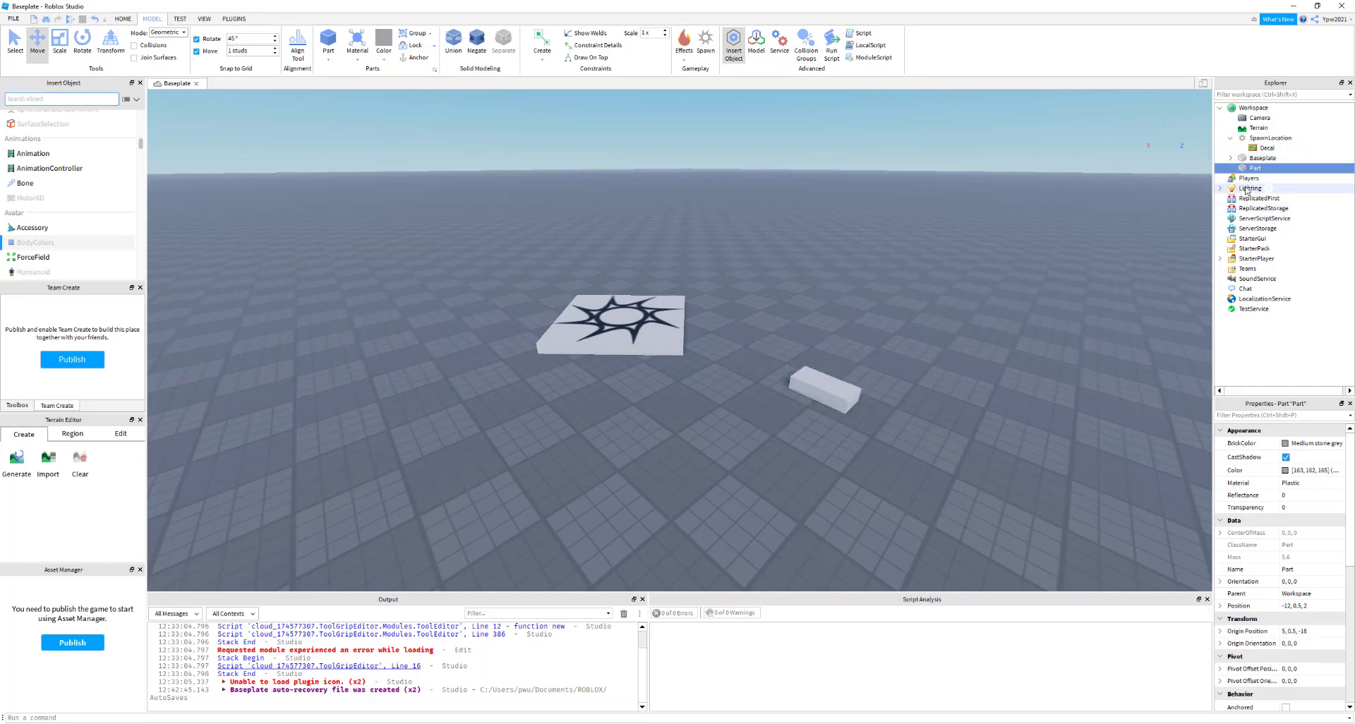
click(1254, 169)
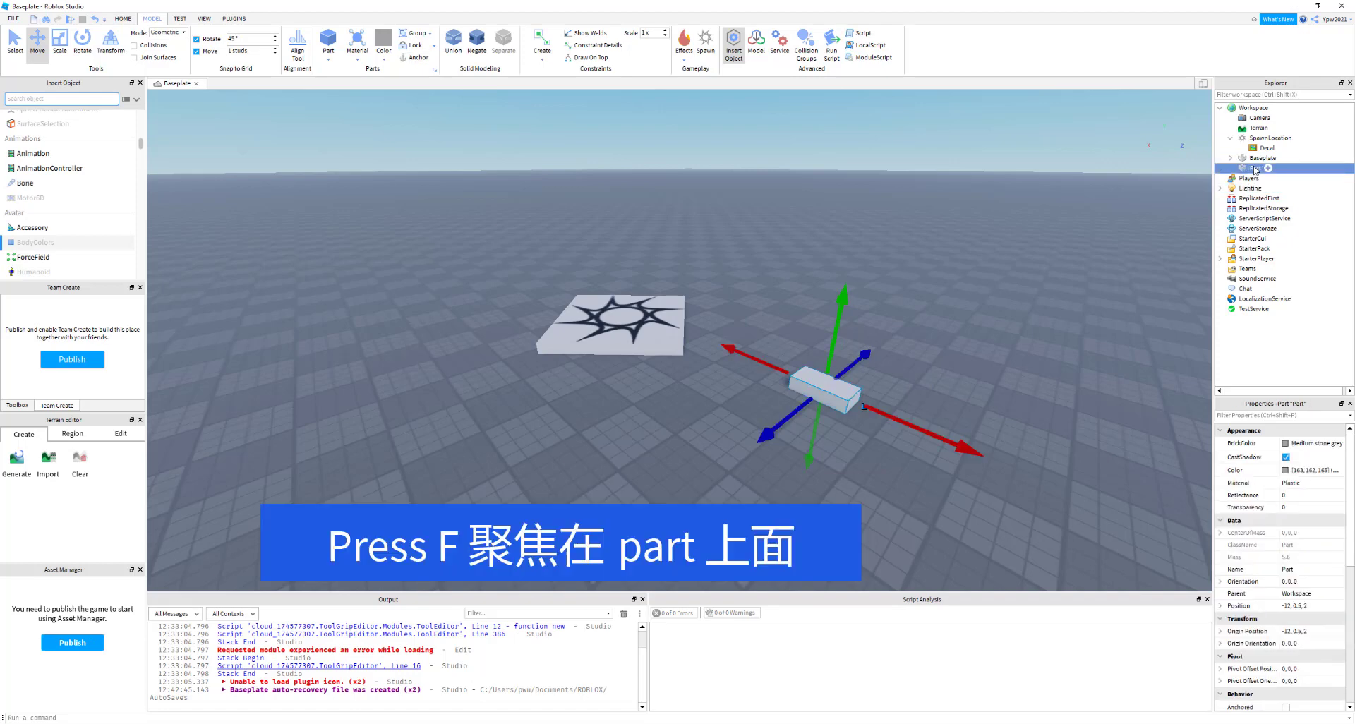
key(f)
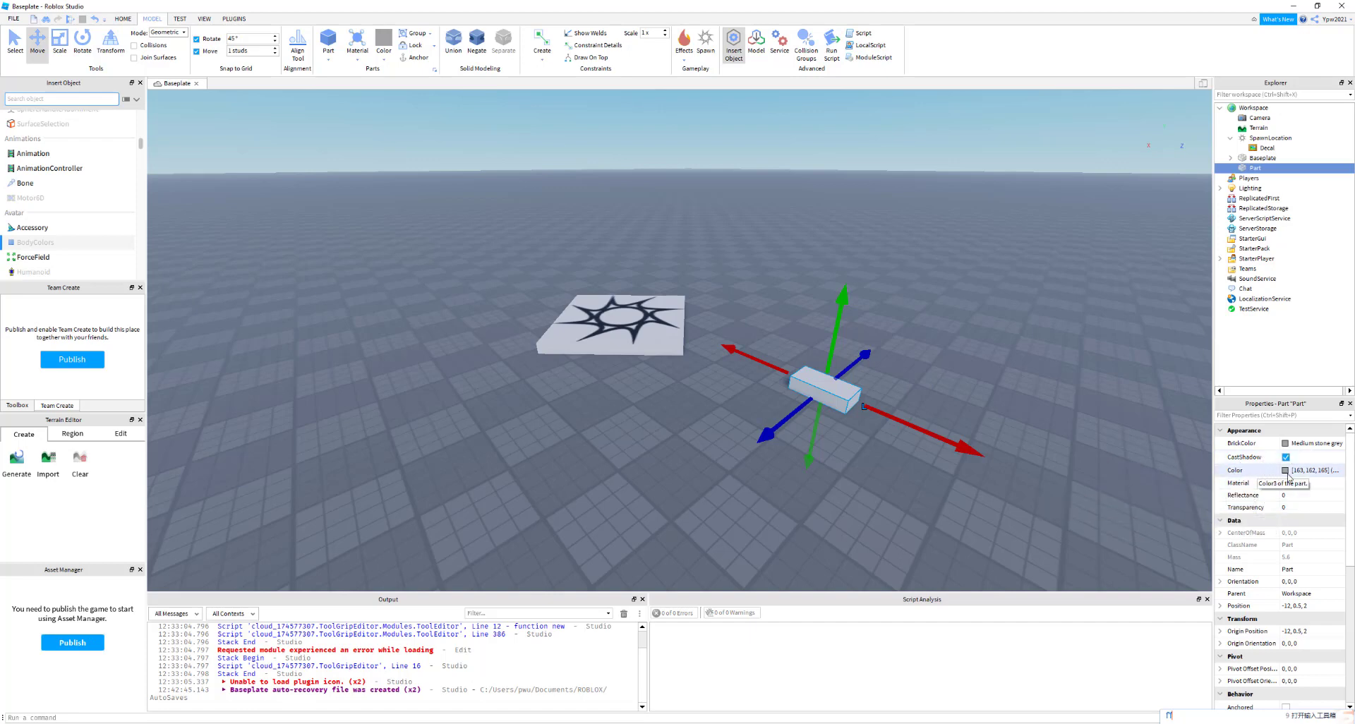
Change the Part's color to bright red (255, 0, 0) from the basic colors
click(1285, 470)
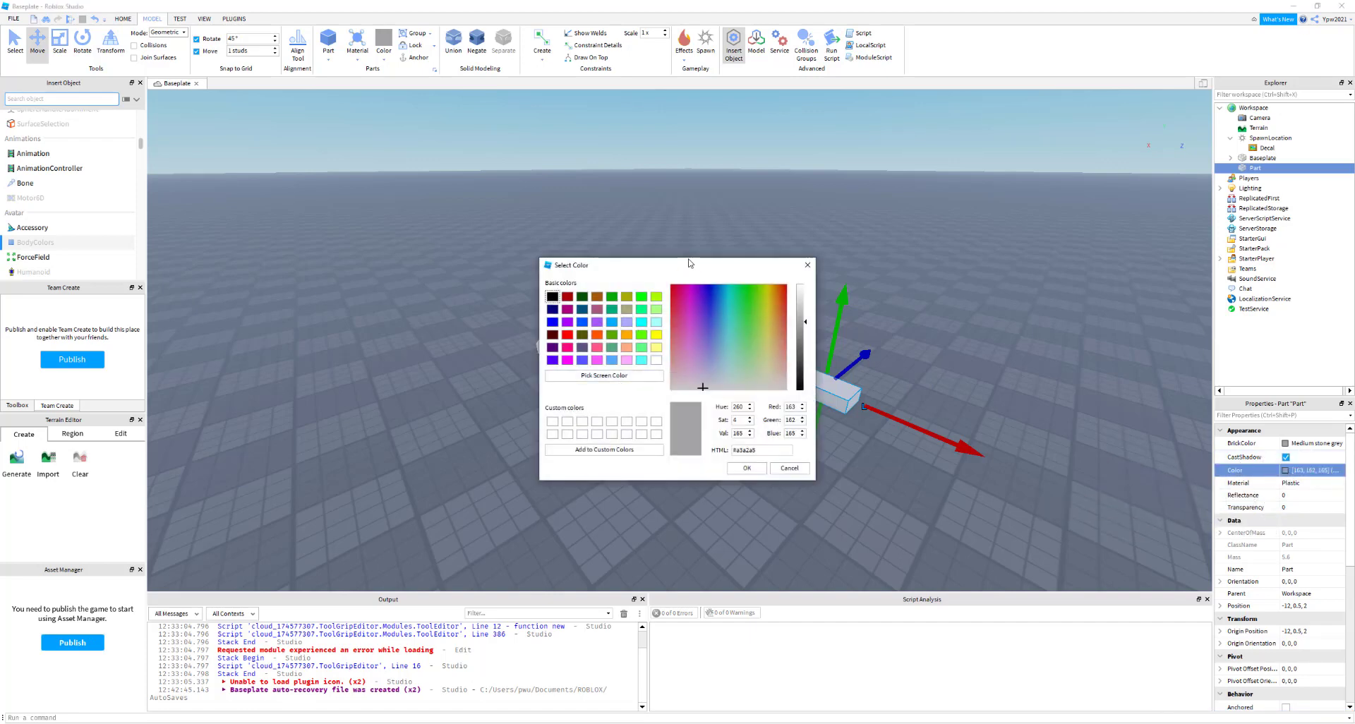
drag(687, 265, 456, 273)
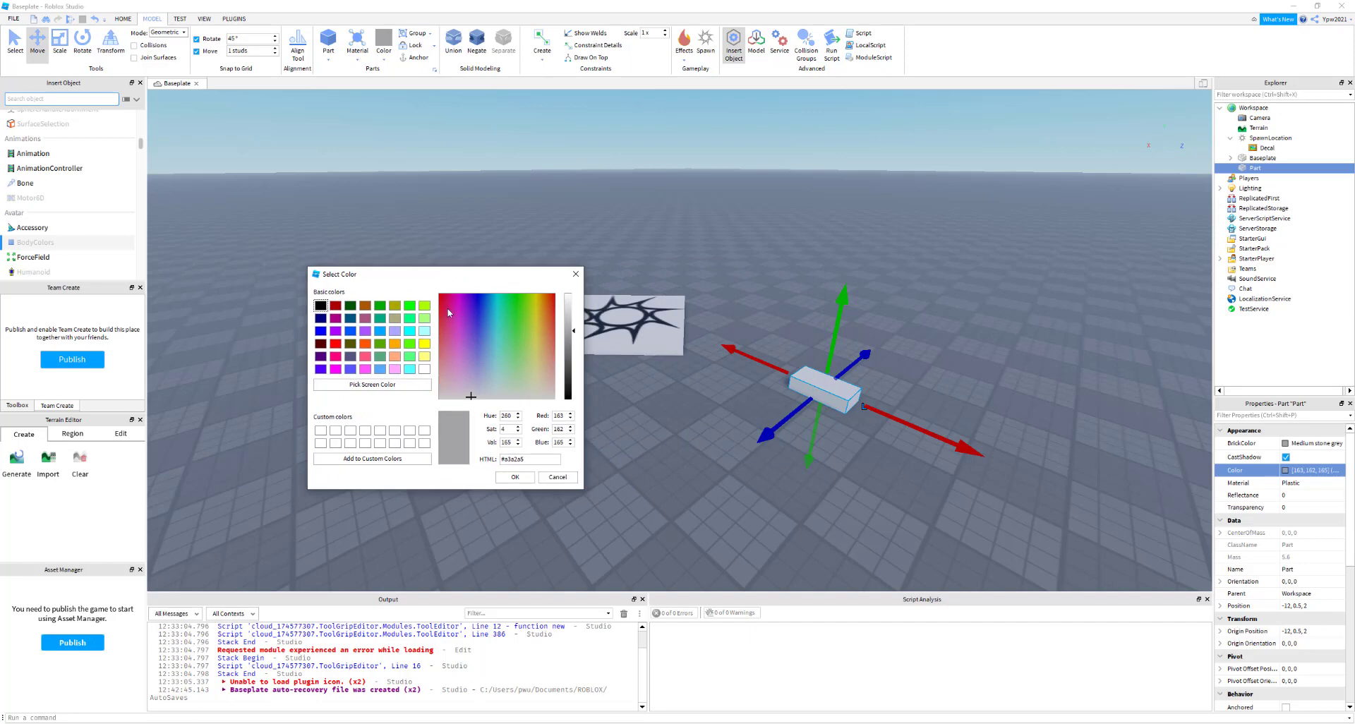
click(335, 344)
click(512, 477)
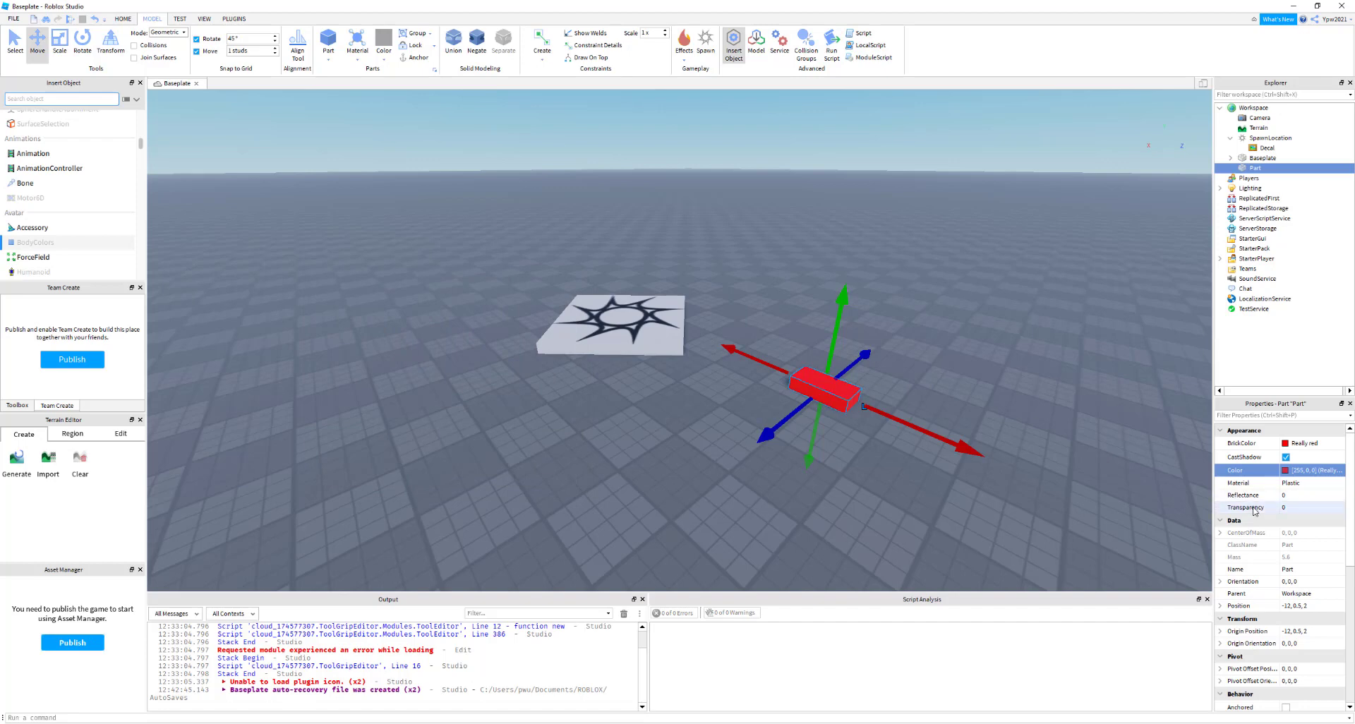
Change the Part's material to Grass and move it to position -4, 0.5, -15
click(1295, 483)
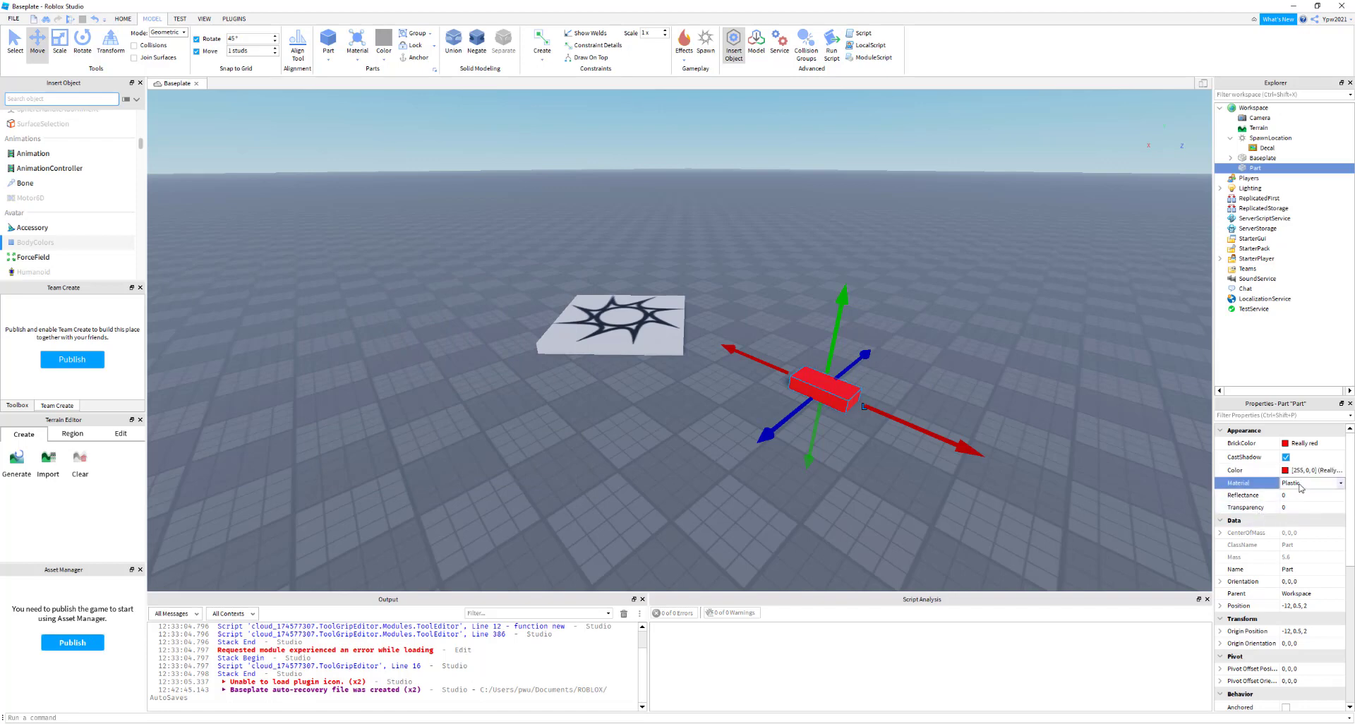
click(1340, 484)
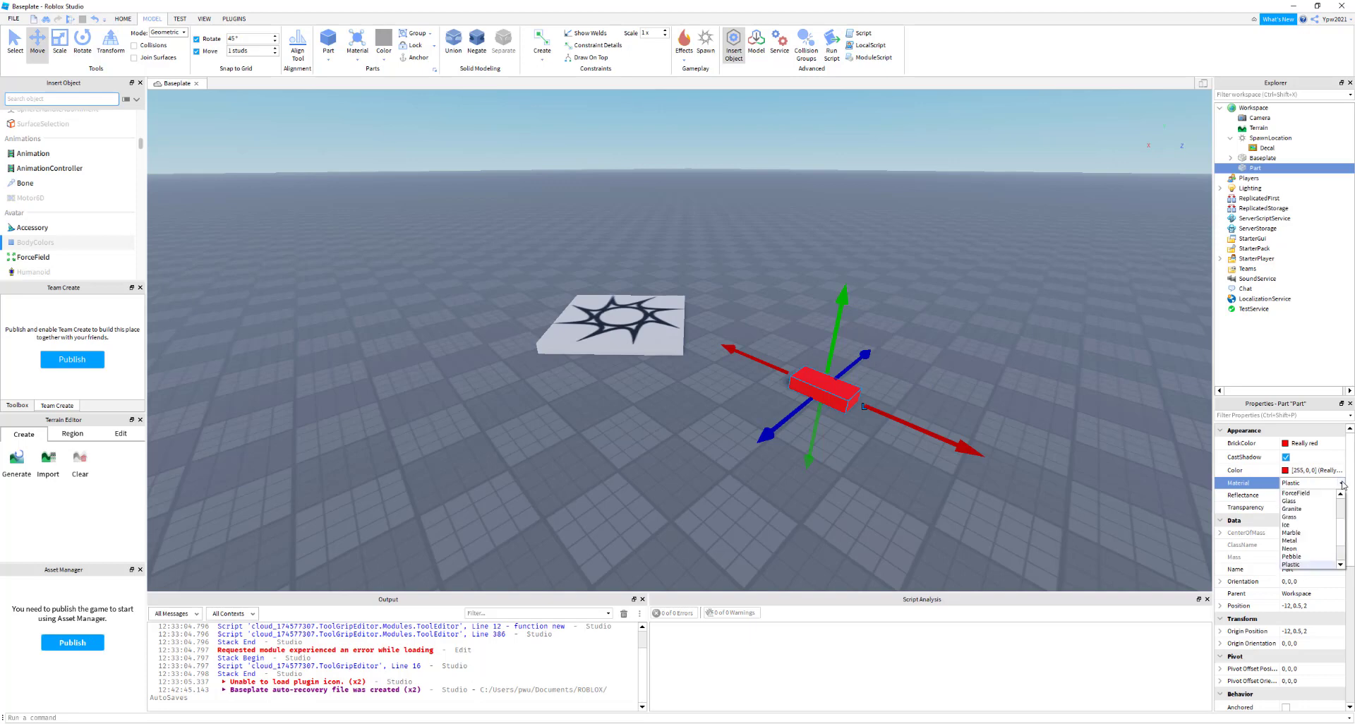
click(1311, 519)
click(824, 472)
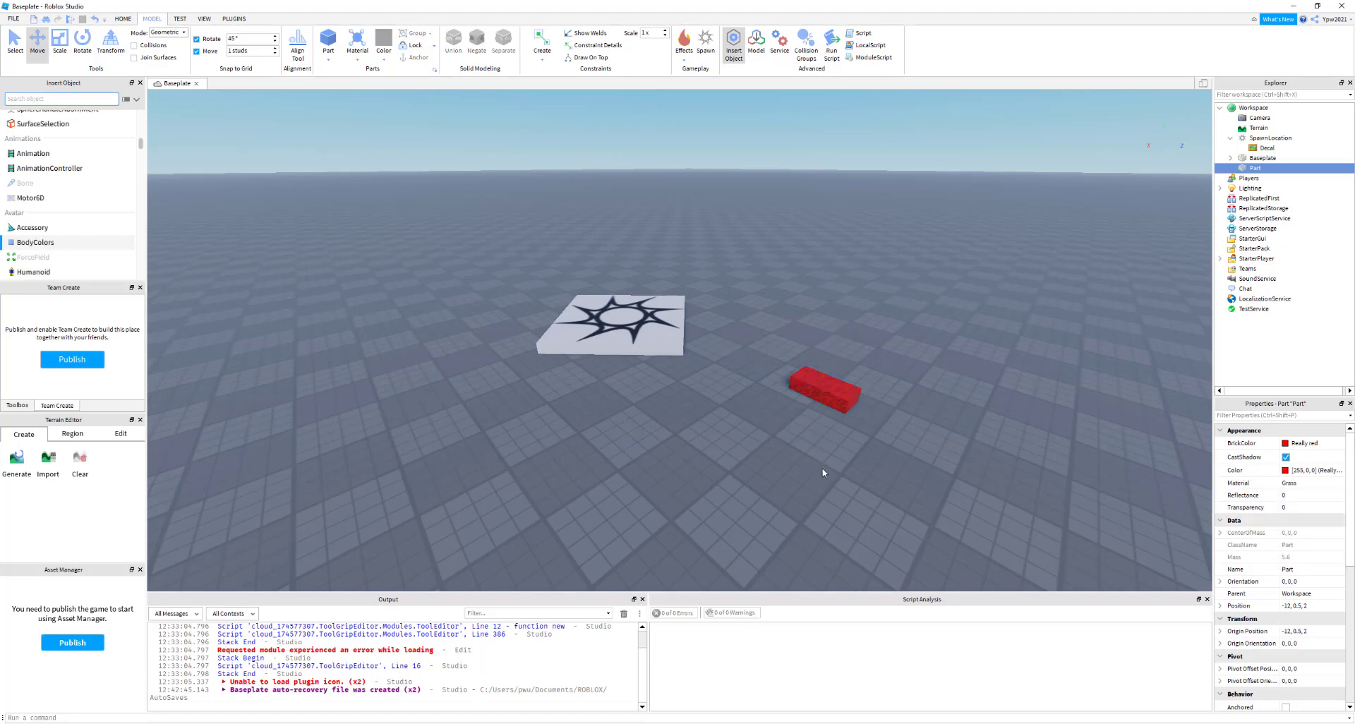
drag(829, 396, 514, 479)
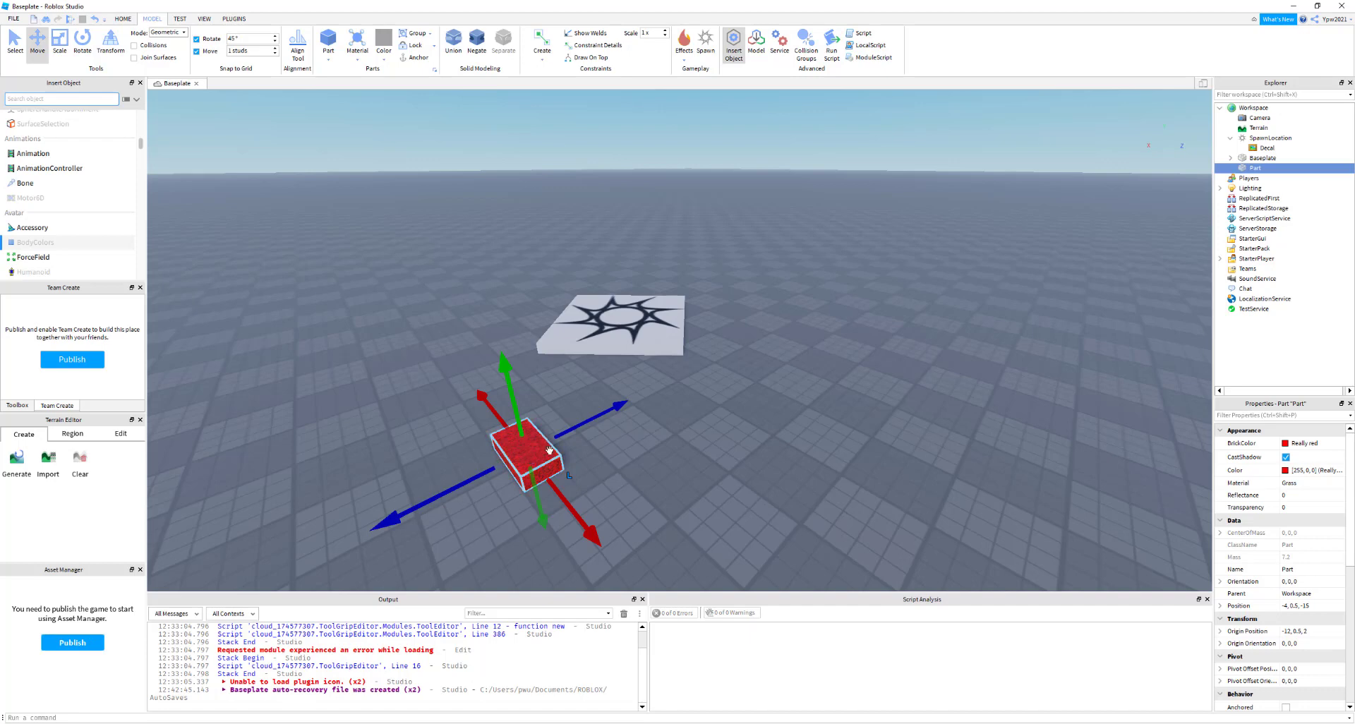
Examine the Part's Orientation, Parent and Position properties
scroll(1309, 534, down, 1)
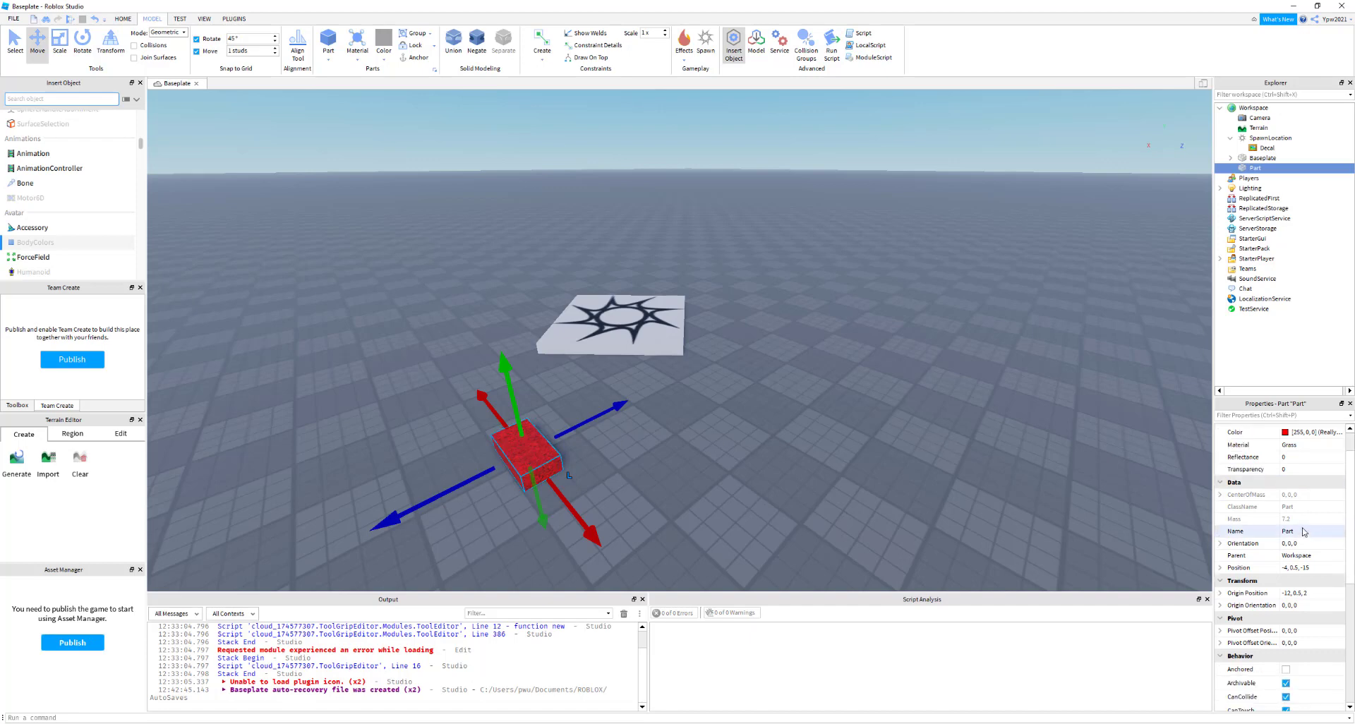
scroll(1278, 516, down, 1)
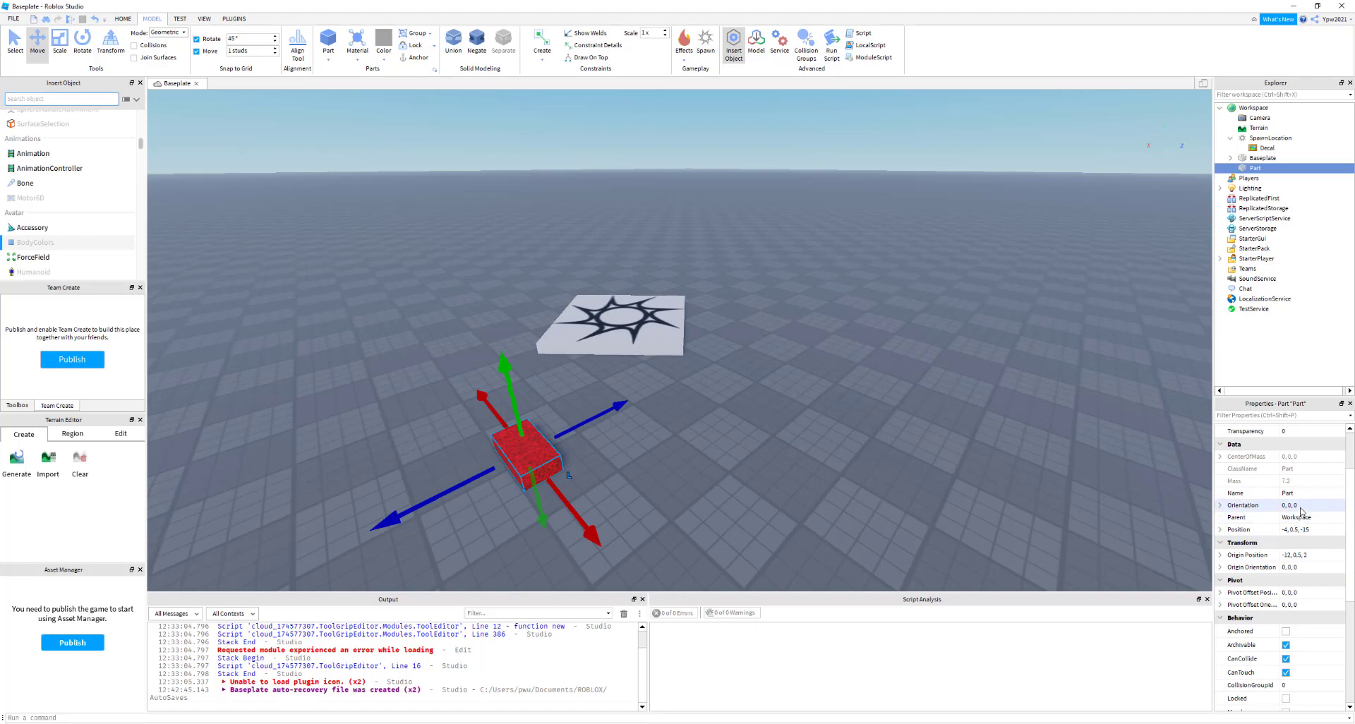
click(1299, 508)
click(1300, 508)
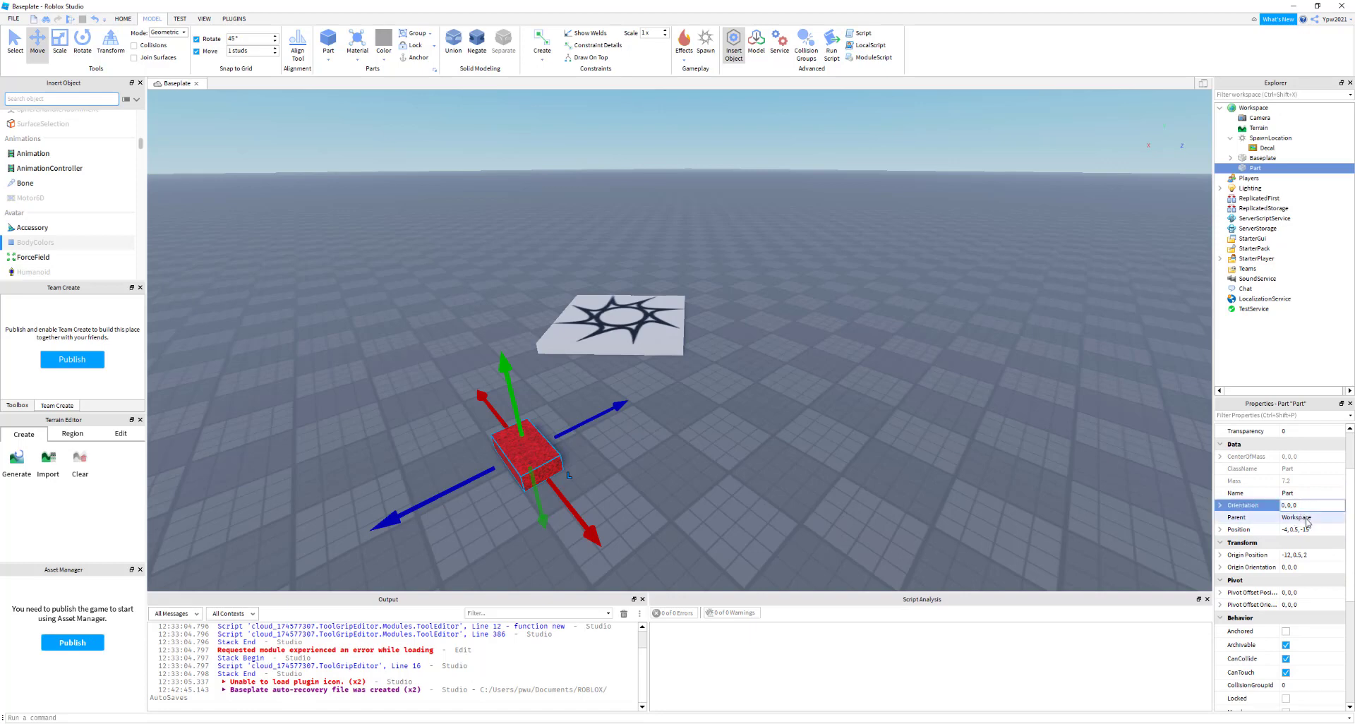
click(1306, 520)
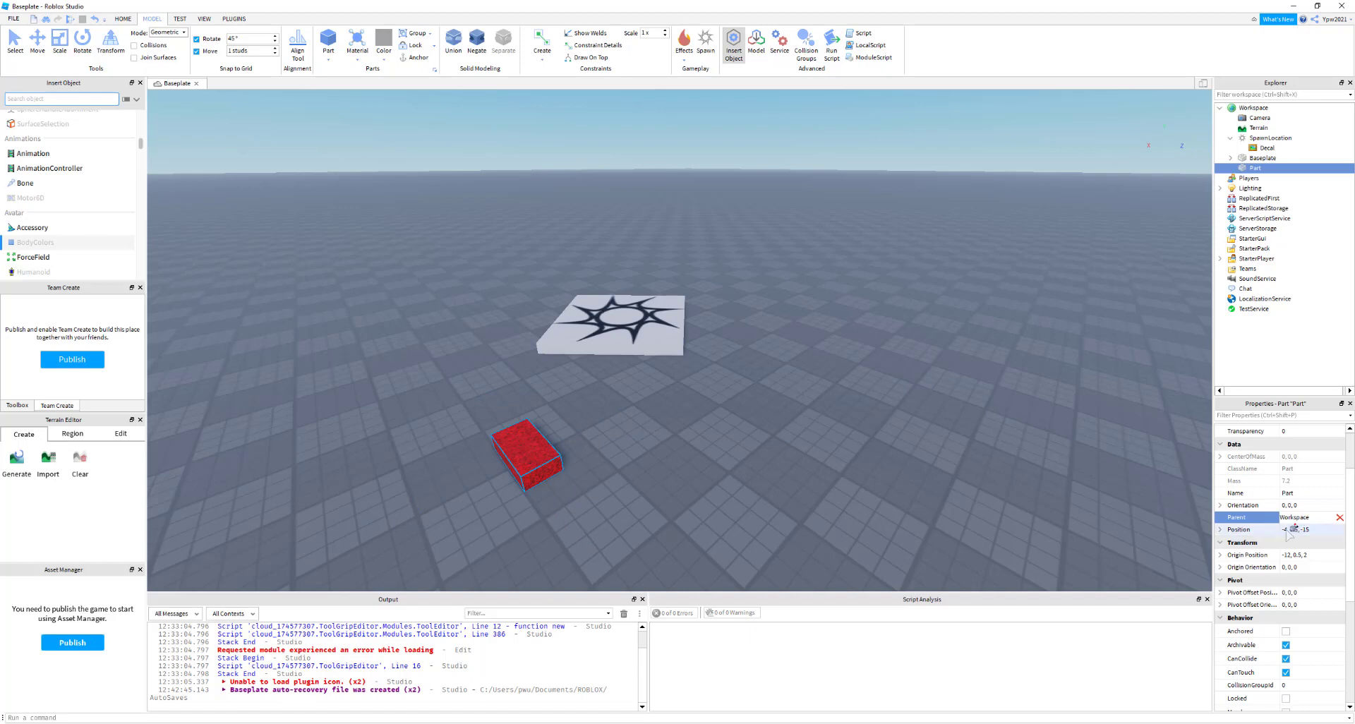
click(1303, 531)
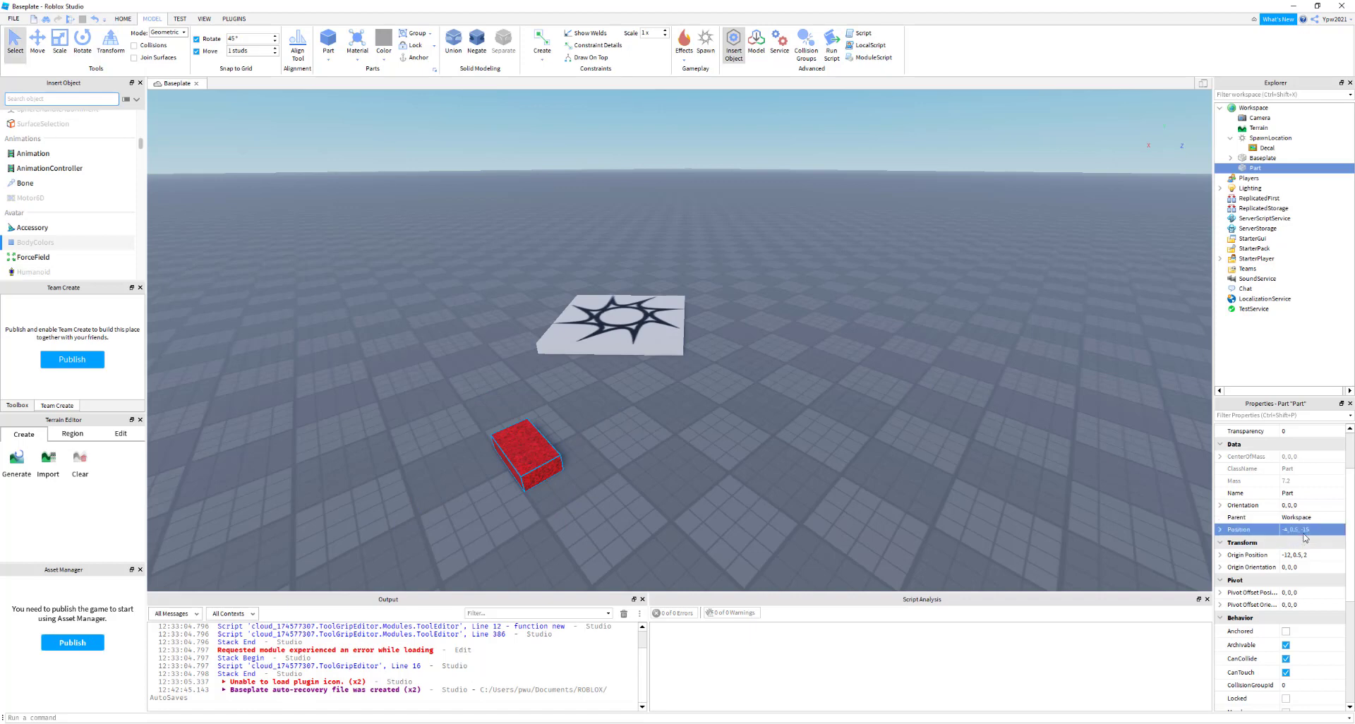
Move the Part along the baseplate to position -10, 0.5, -9
drag(528, 460, 706, 482)
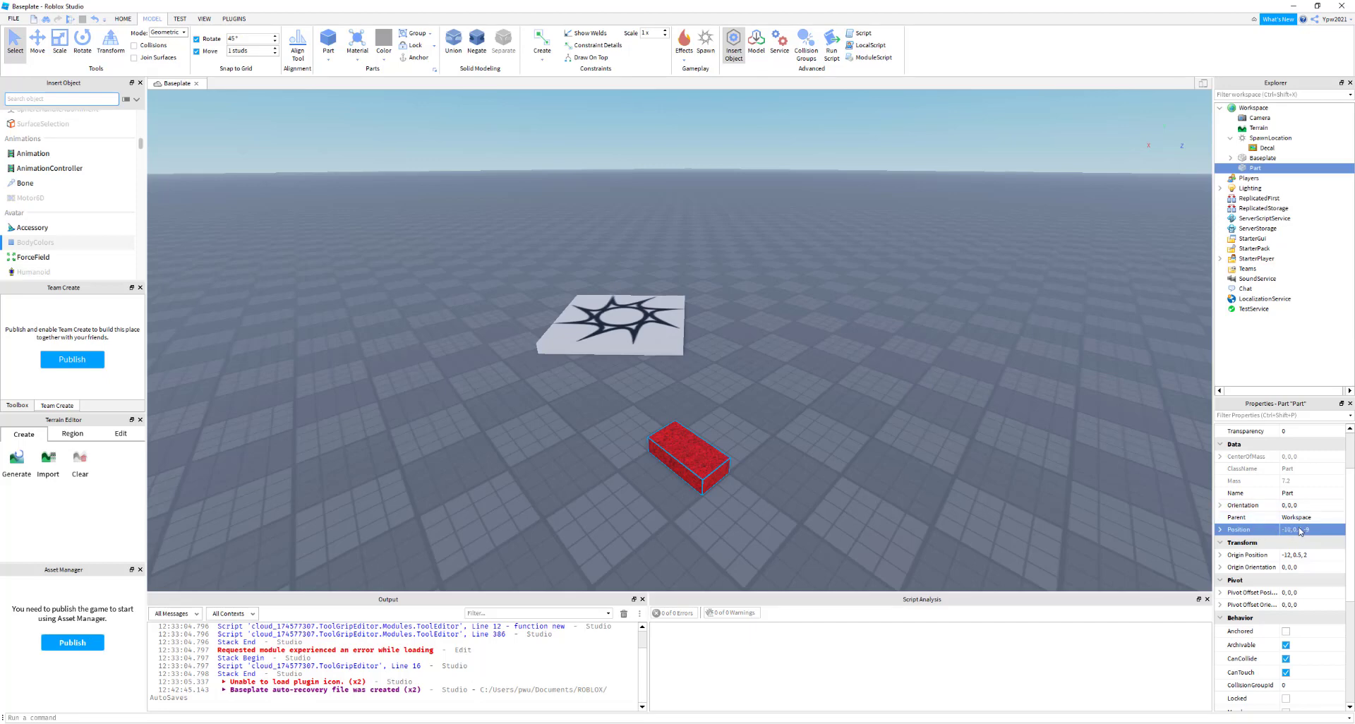
scroll(1297, 530, down, 1)
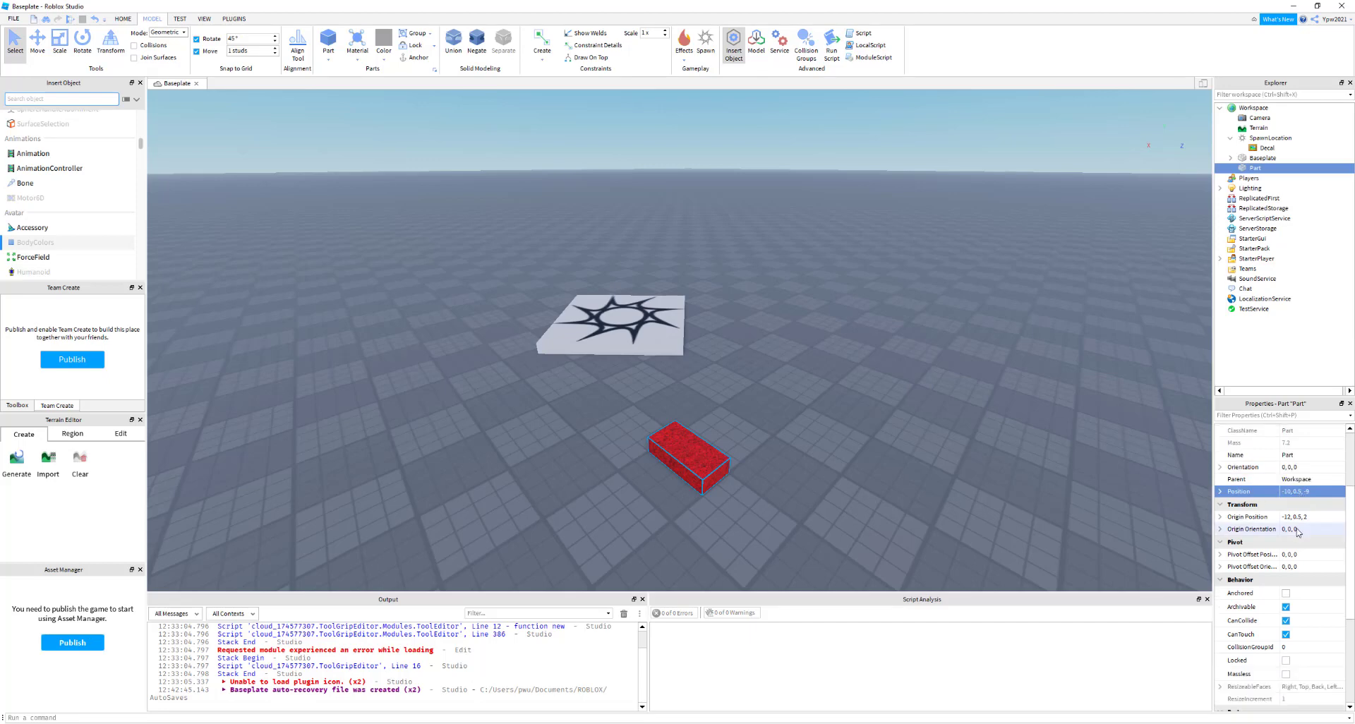
scroll(1295, 526, down, 1)
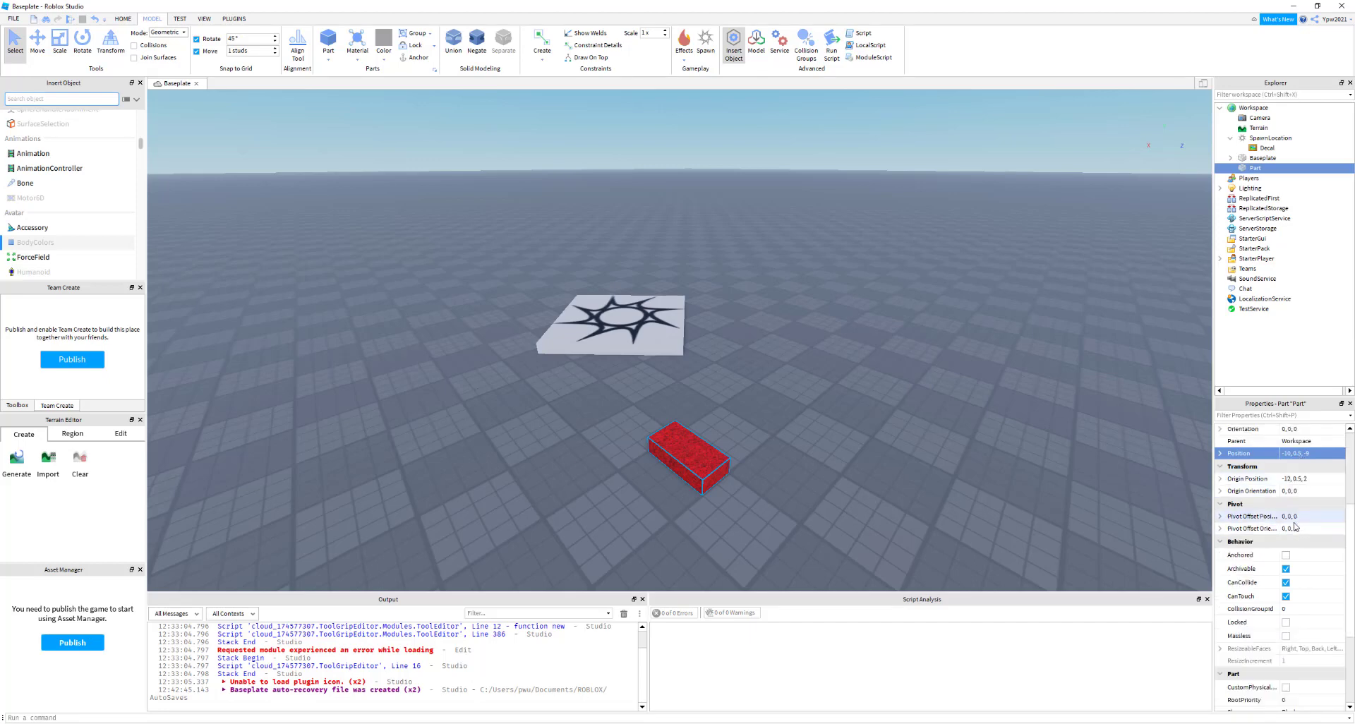
scroll(1294, 525, down, 1)
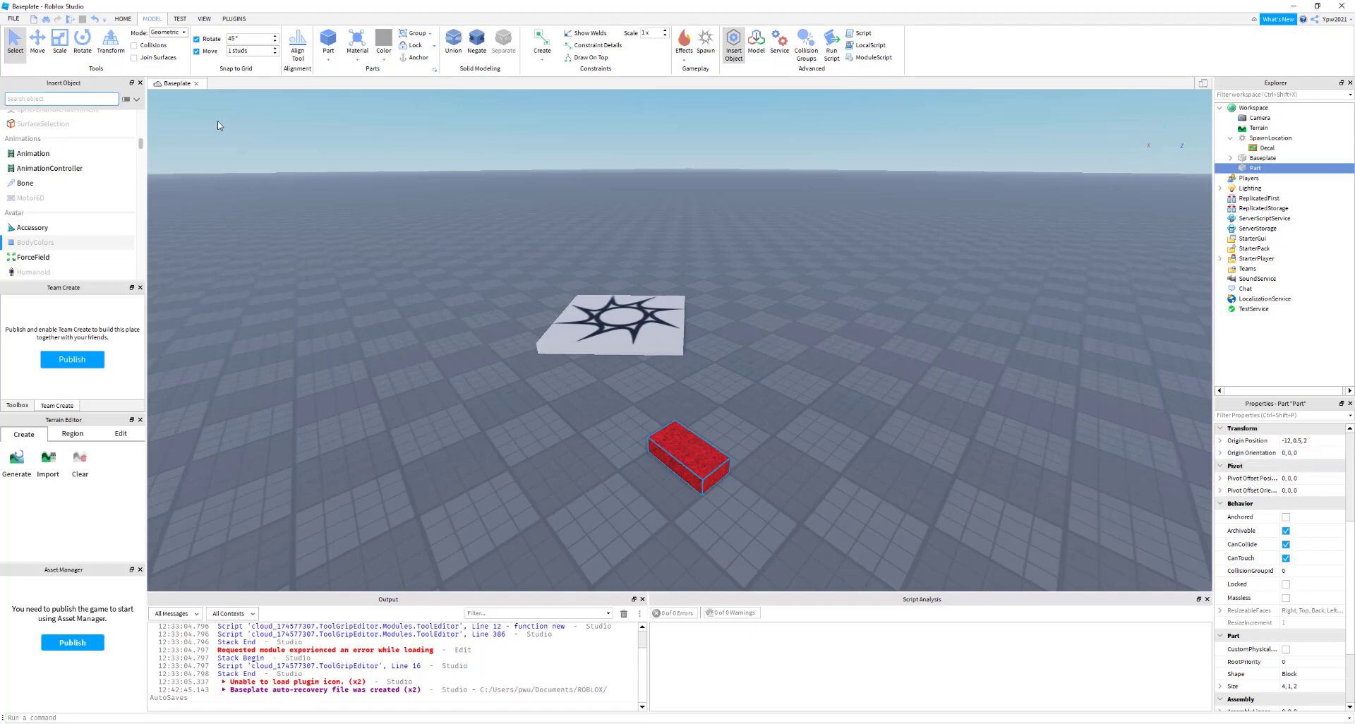
Rotate the Part to orientation 0, 0, -45 and check its Orientation property
click(83, 43)
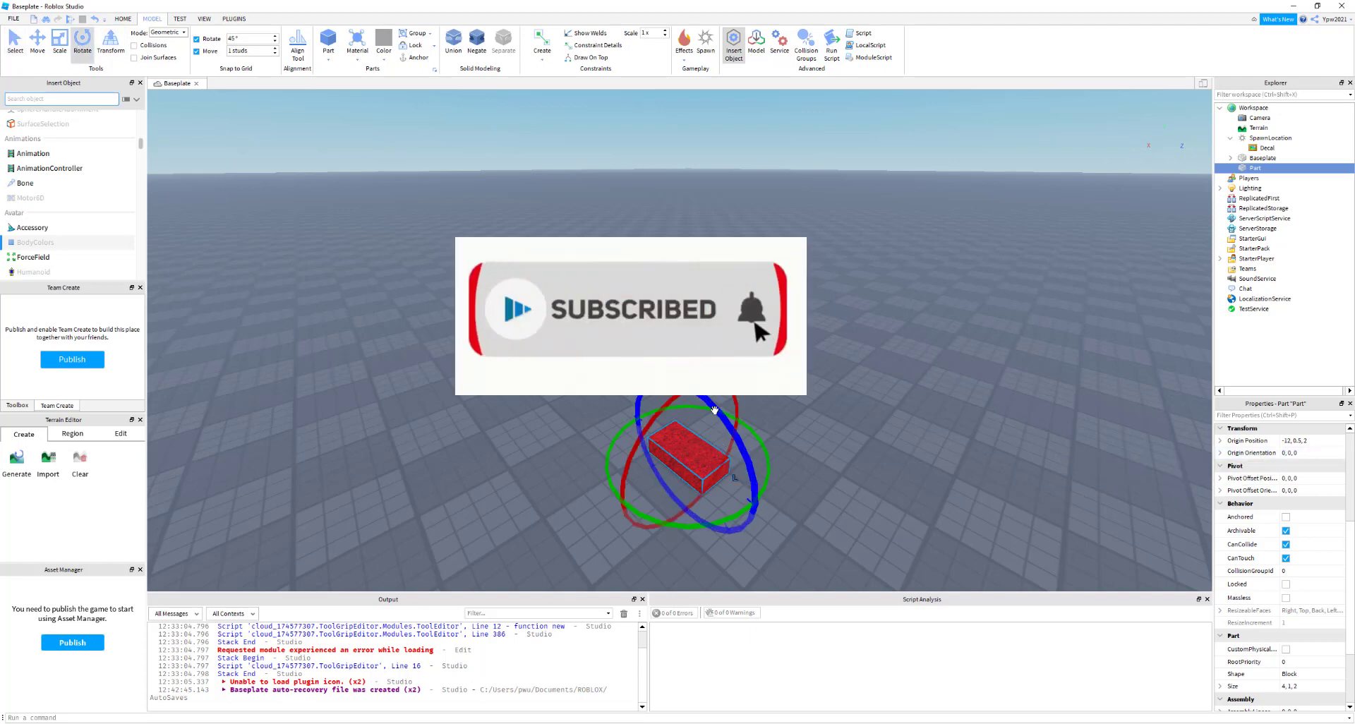
drag(714, 411, 701, 397)
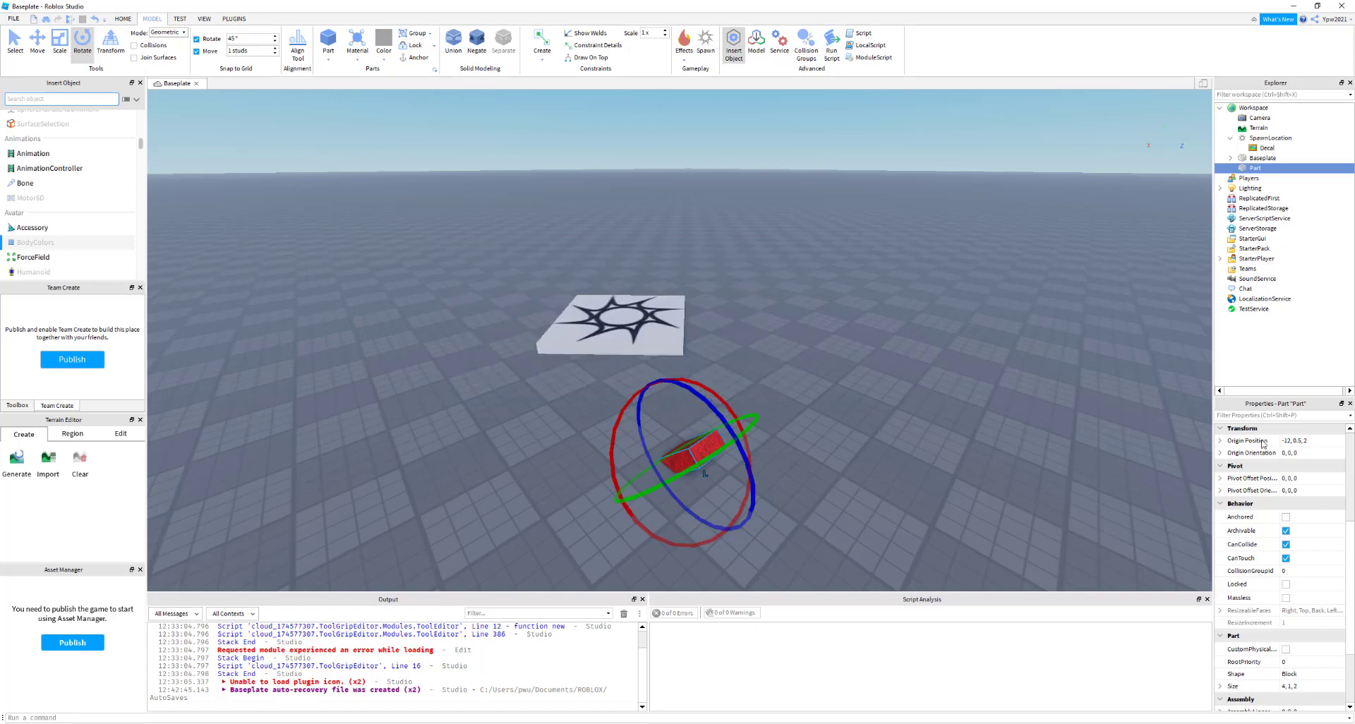
scroll(1270, 451, up, 1)
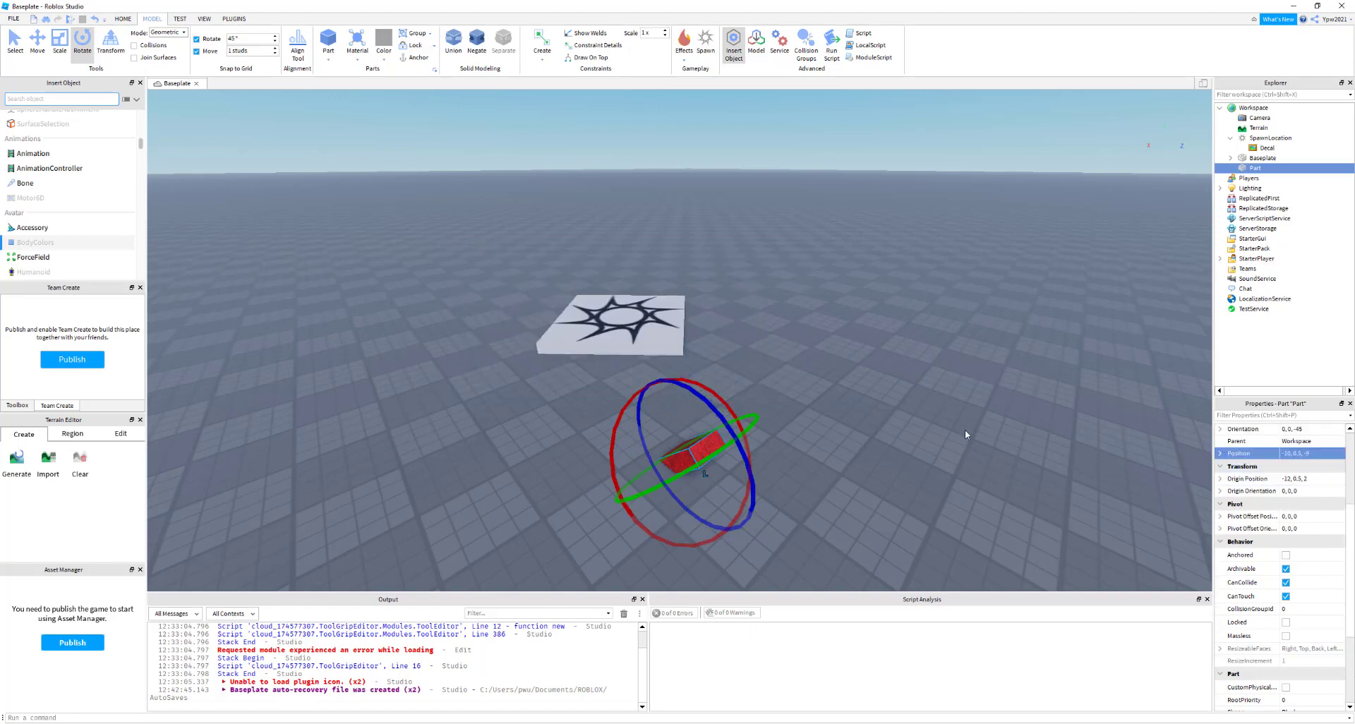
scroll(1280, 480, up, 2)
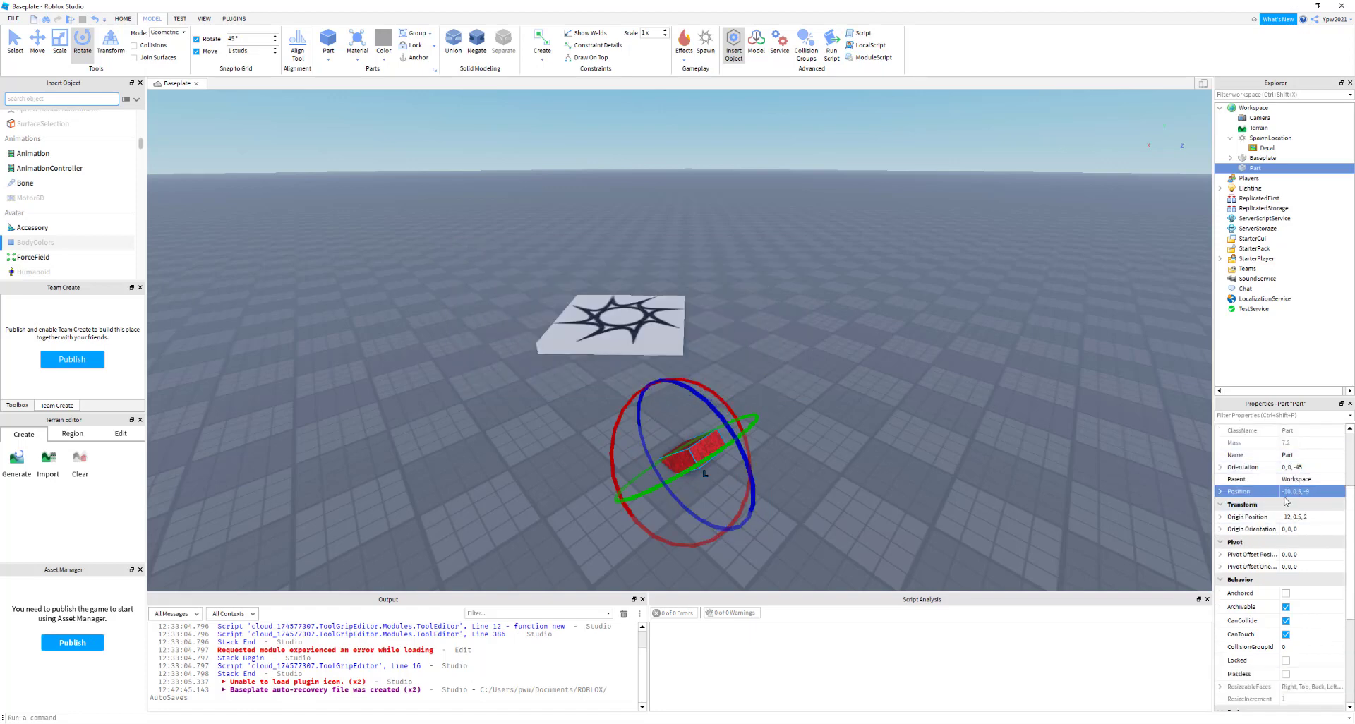
scroll(1285, 500, up, 1)
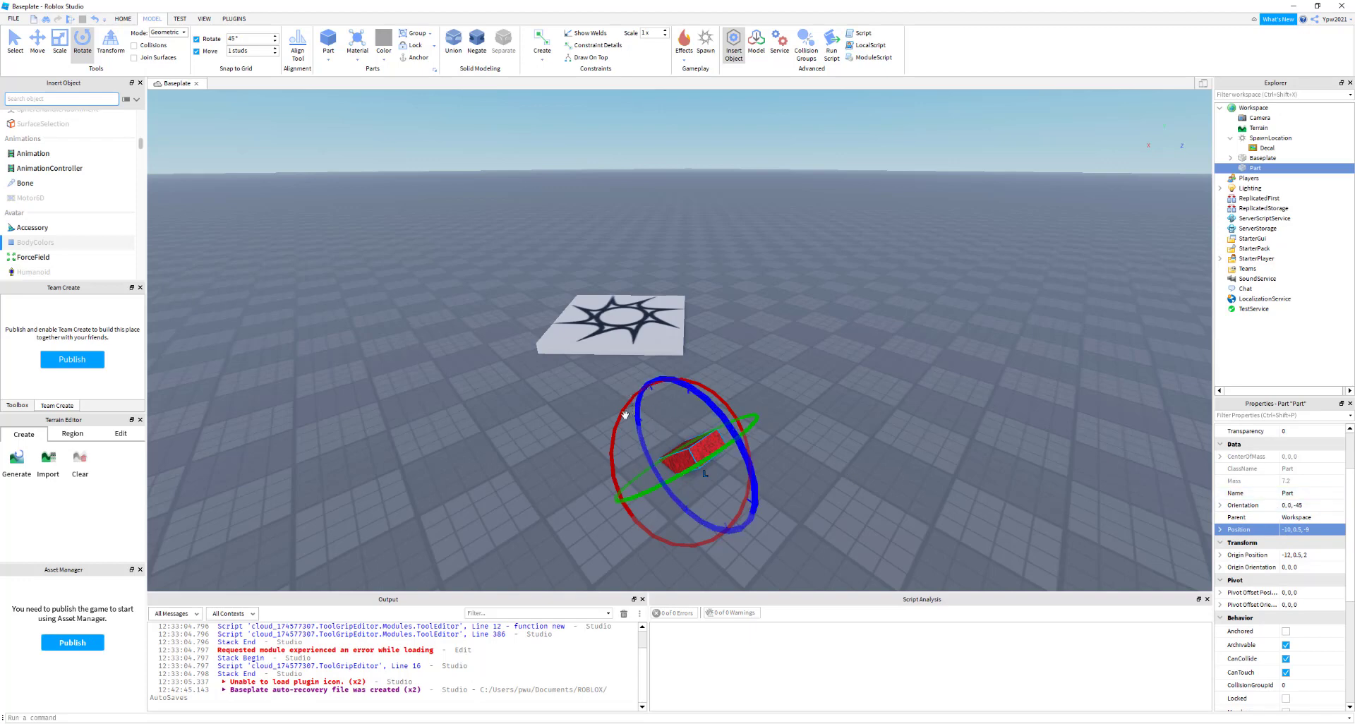
Rotate the tilted Part about another axis, and undo both rotations and the last move
click(1310, 505)
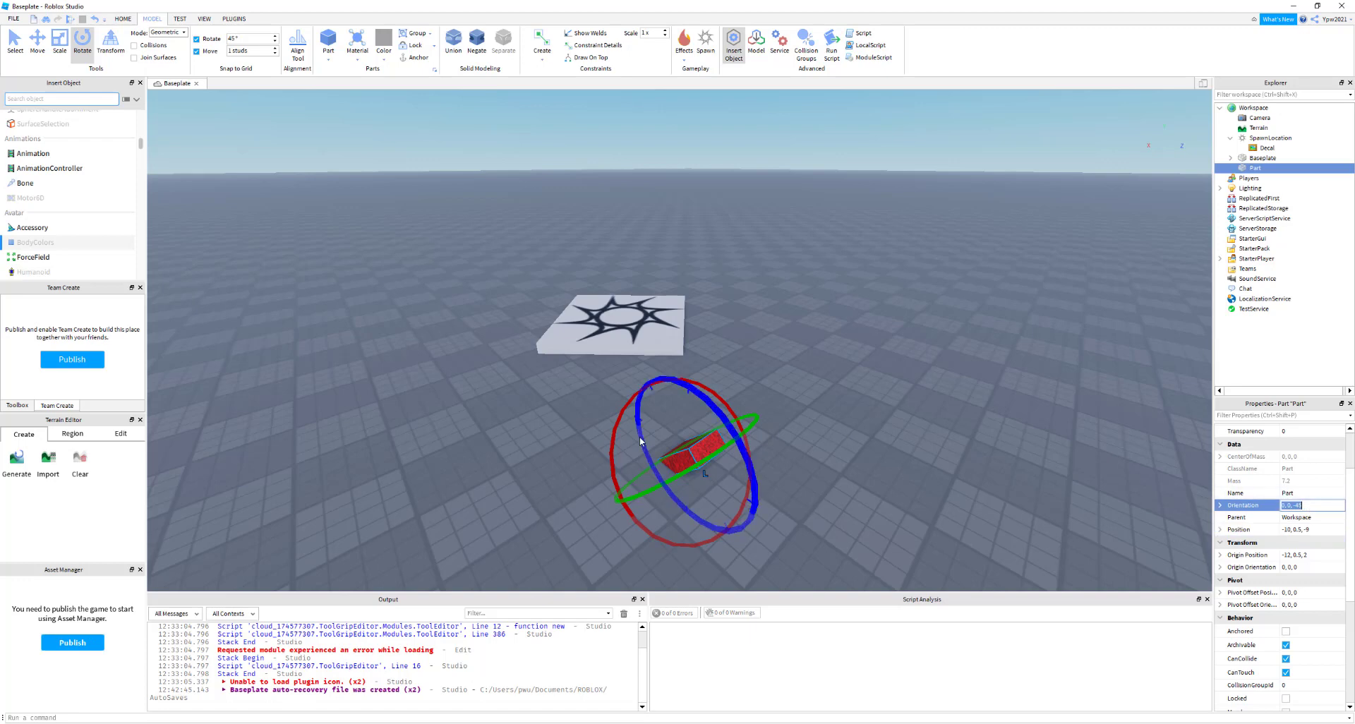
drag(617, 424, 671, 408)
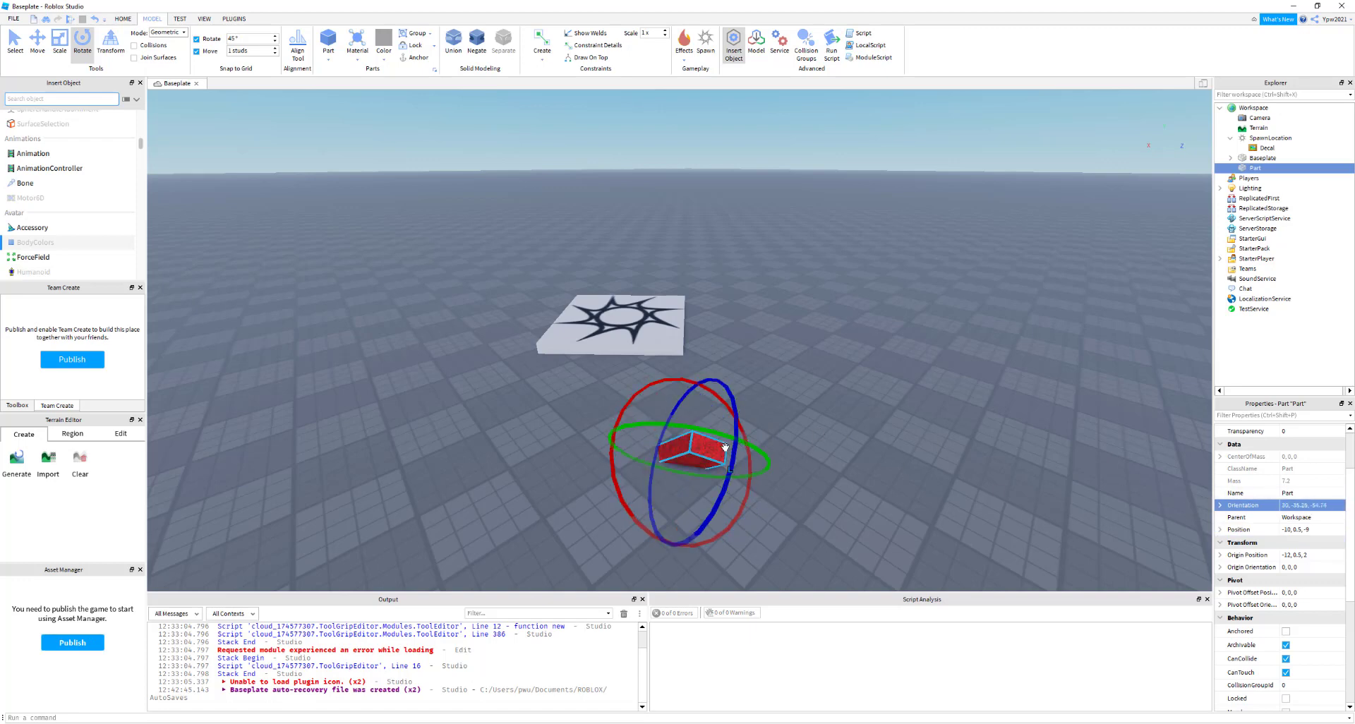
key(ctrl+z)
key(ctrl+z)
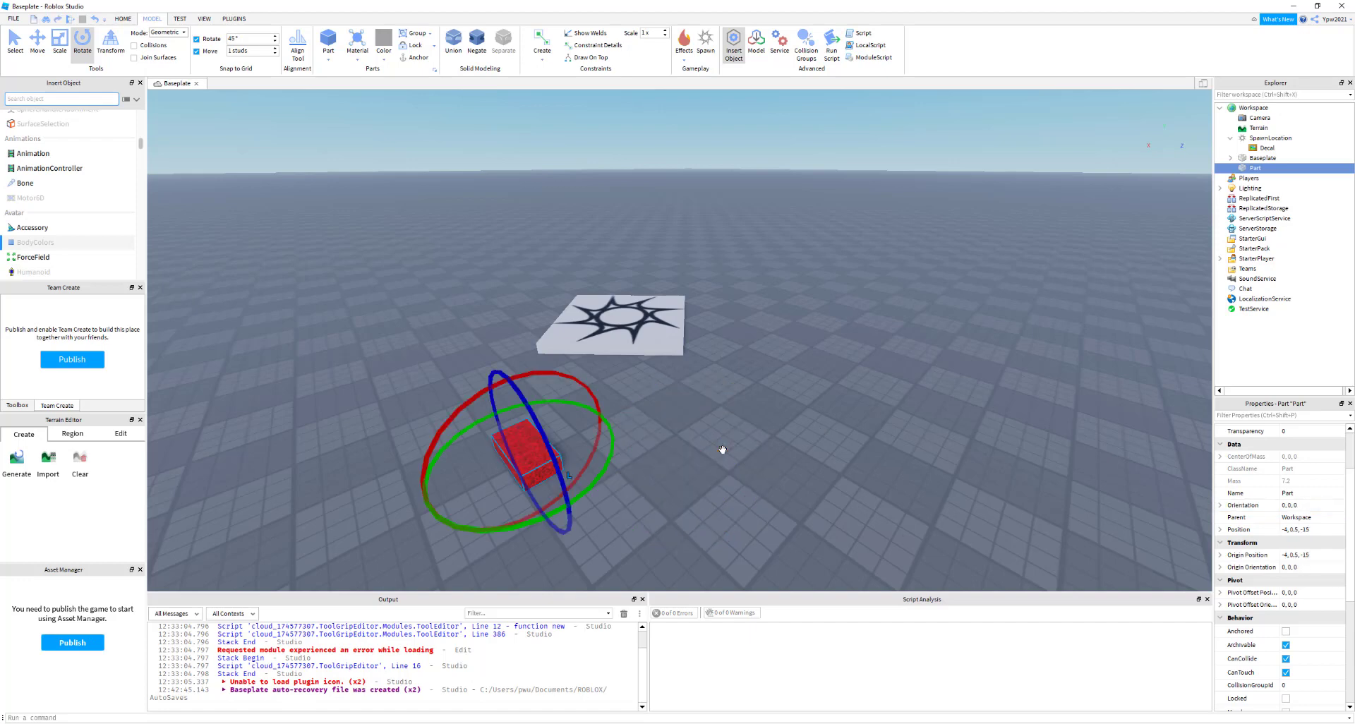
Turn on the Anchored property of the Part
scroll(1217, 510, down, 3)
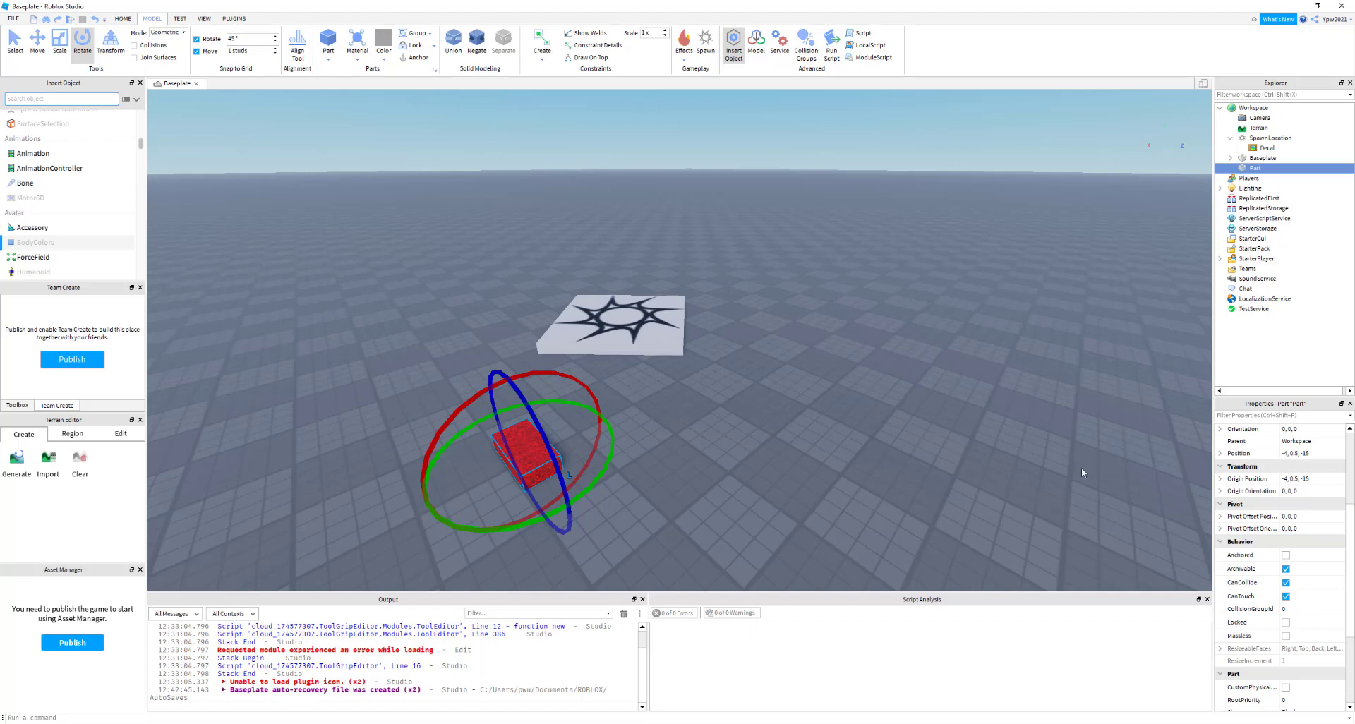
scroll(1256, 565, down, 1)
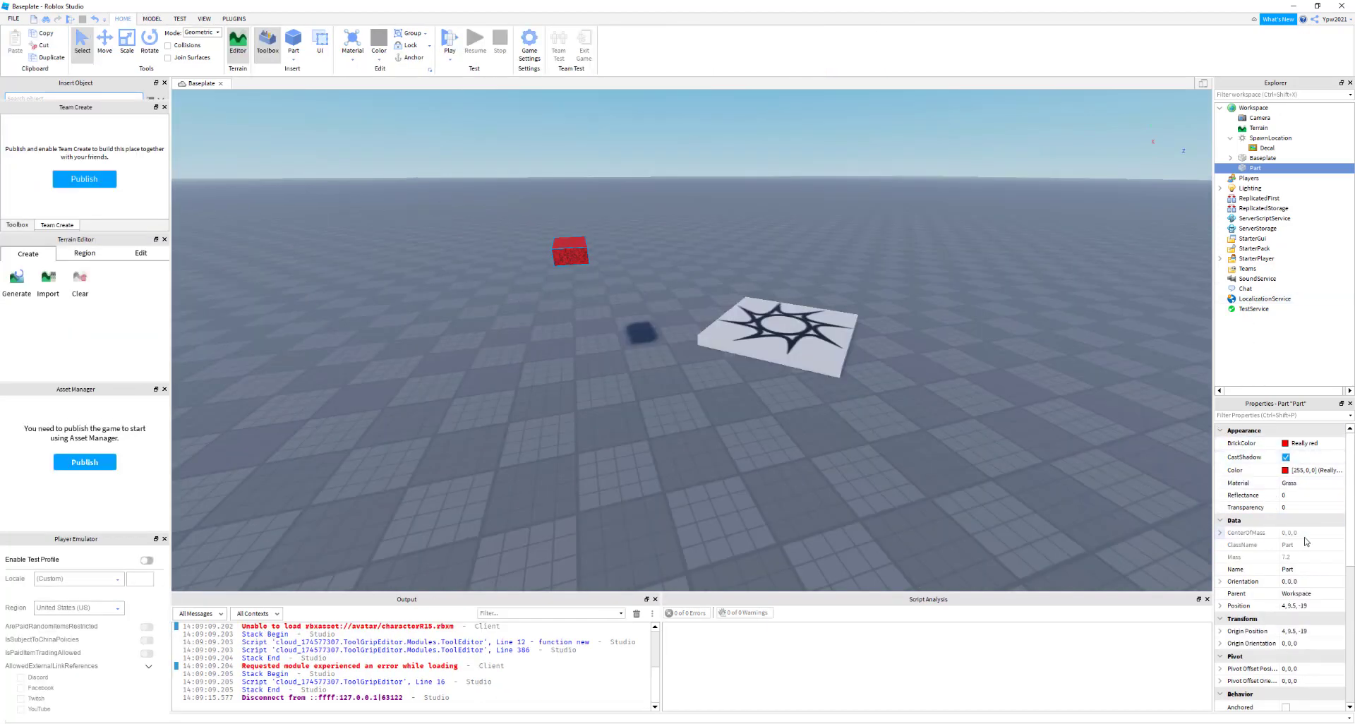
scroll(1305, 542, down, 3)
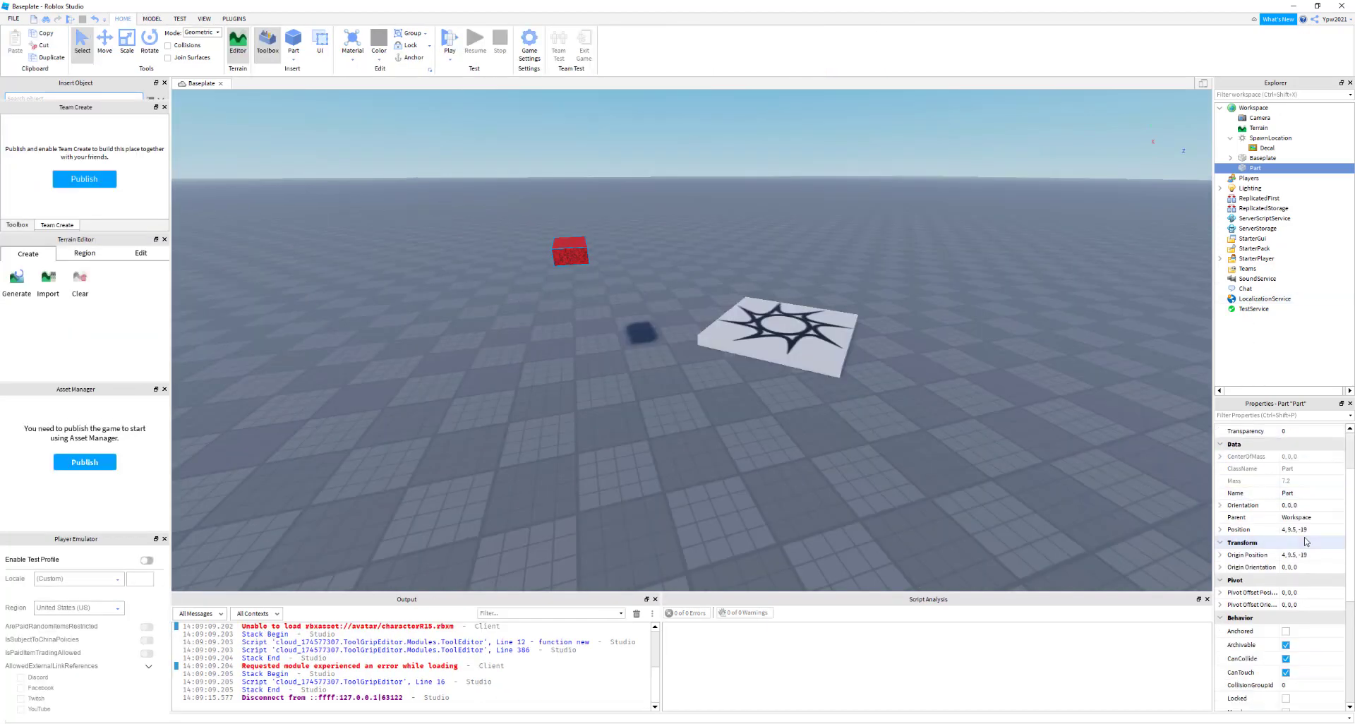
click(1287, 595)
click(1286, 595)
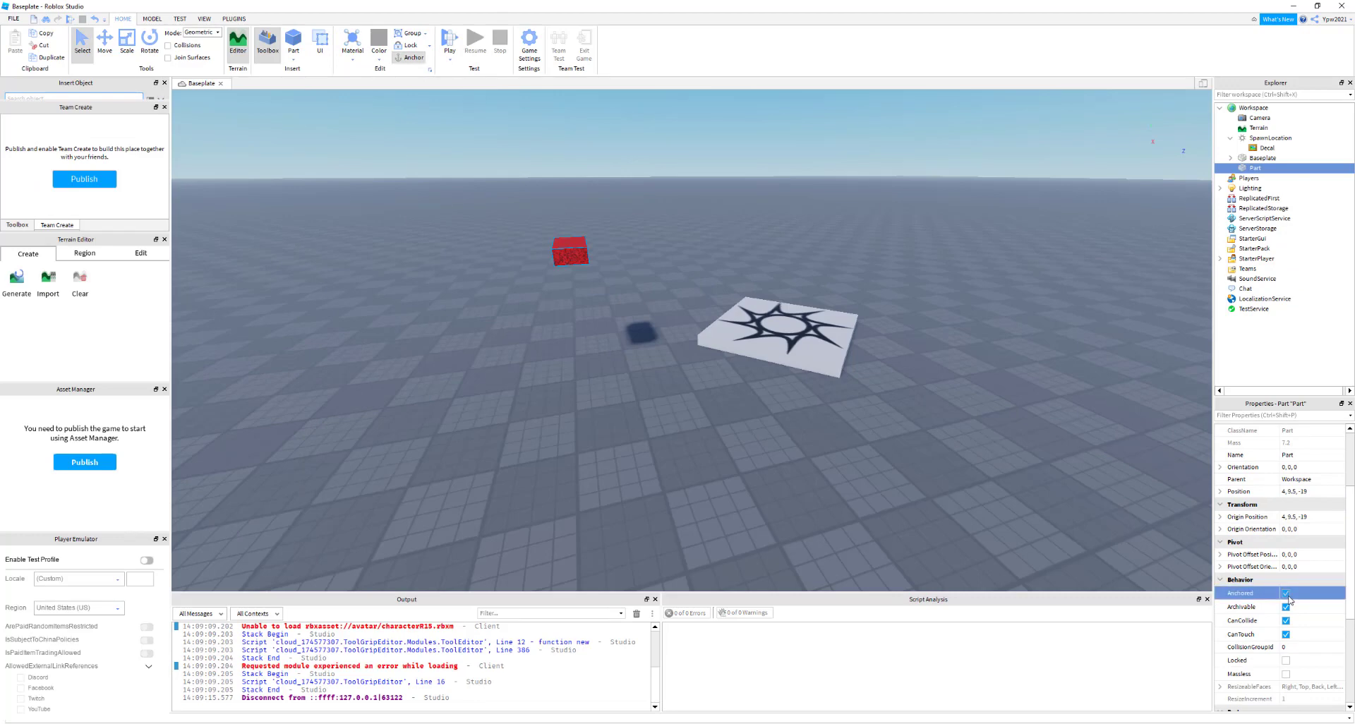
Set the Part down on the baseplate and raise it straight up to position -1, 12.5, -23
drag(578, 257, 525, 427)
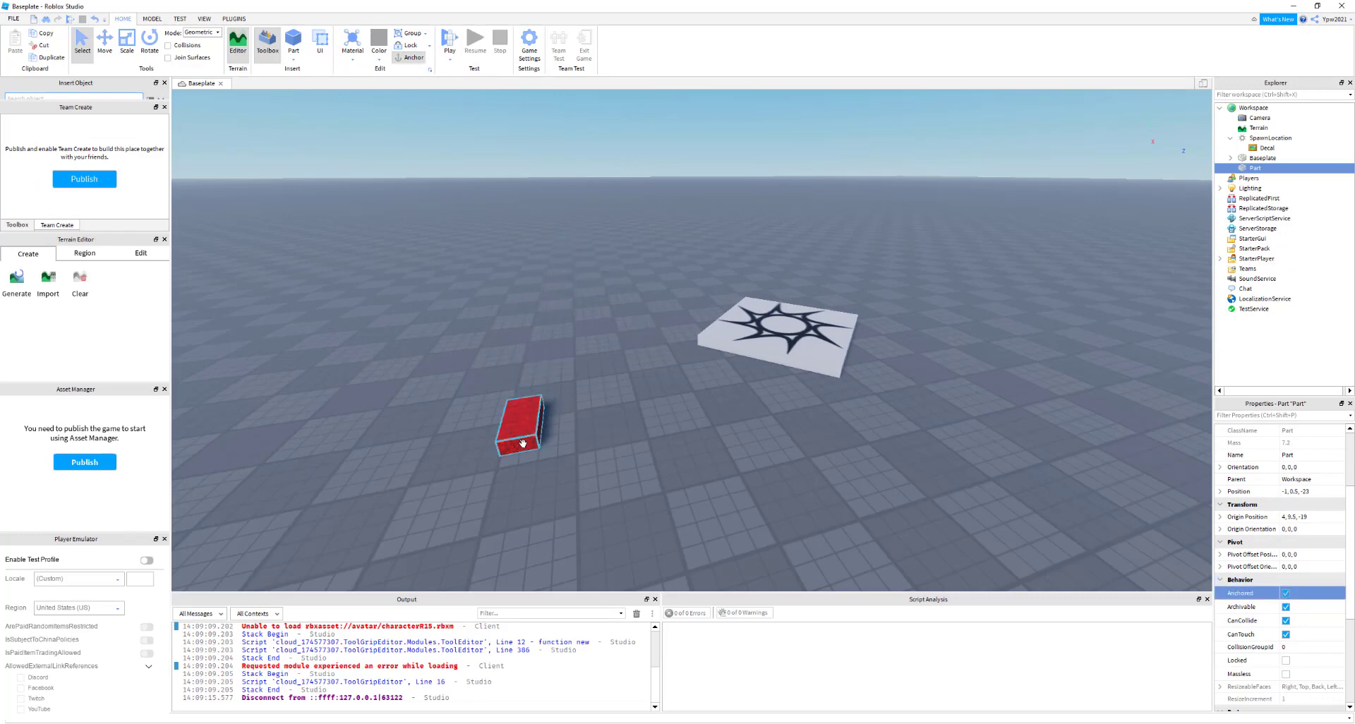
click(105, 43)
drag(505, 385, 457, 83)
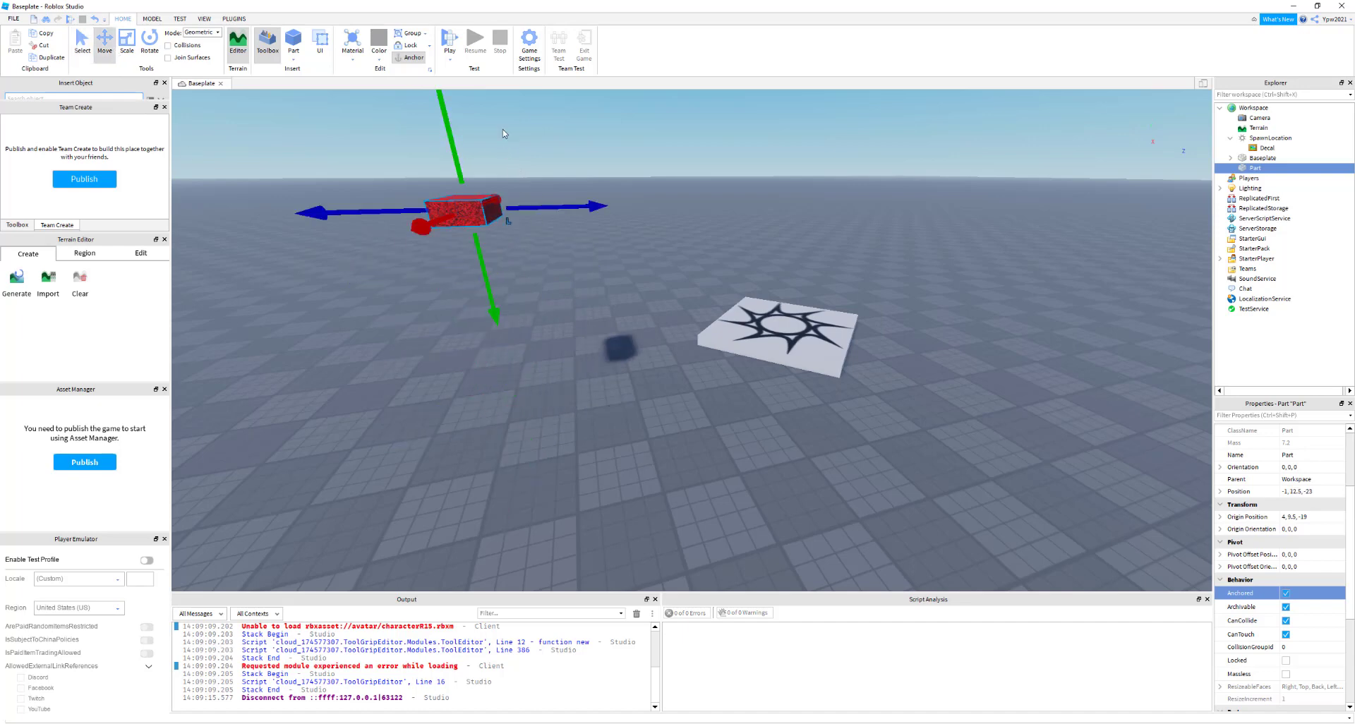
Playtest the place, walk the avatar toward the anchored Part in the air, and stop the test
click(449, 60)
click(452, 80)
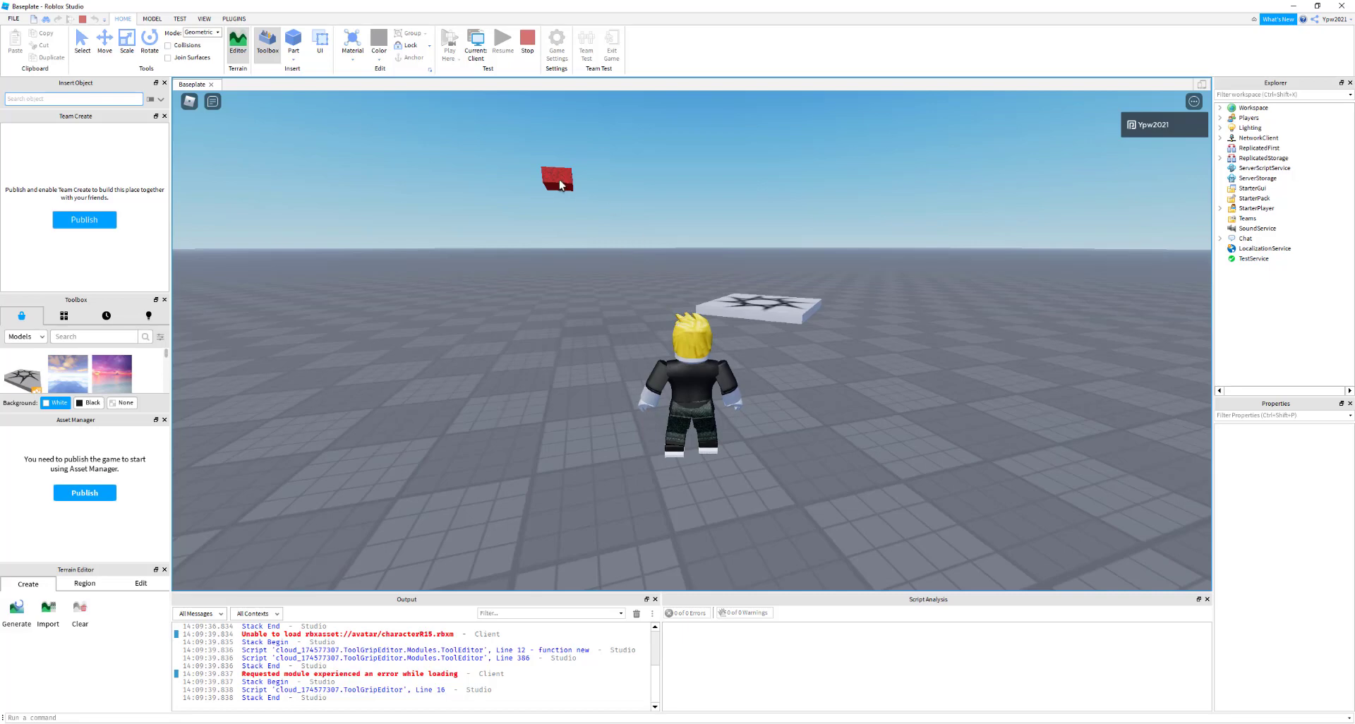
key(w)
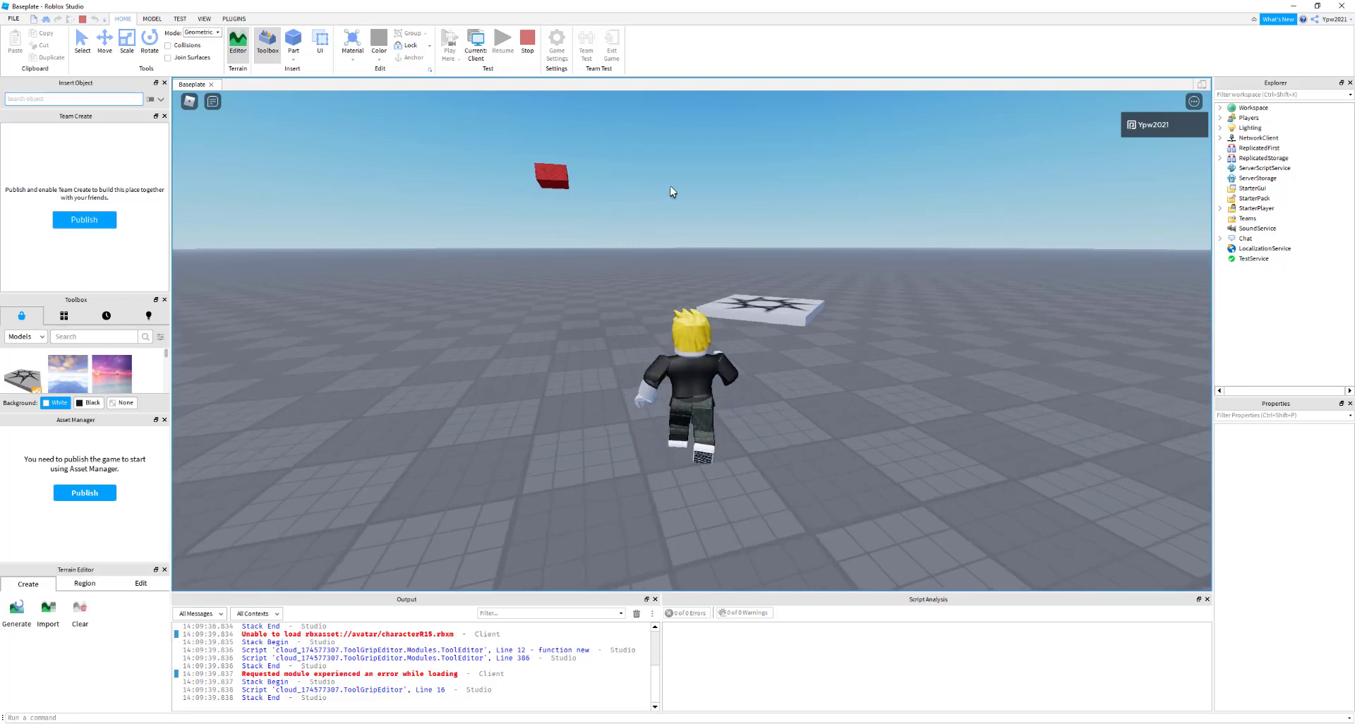
right_drag(671, 188, 671, 188)
key(s)
key(w)
key(w)
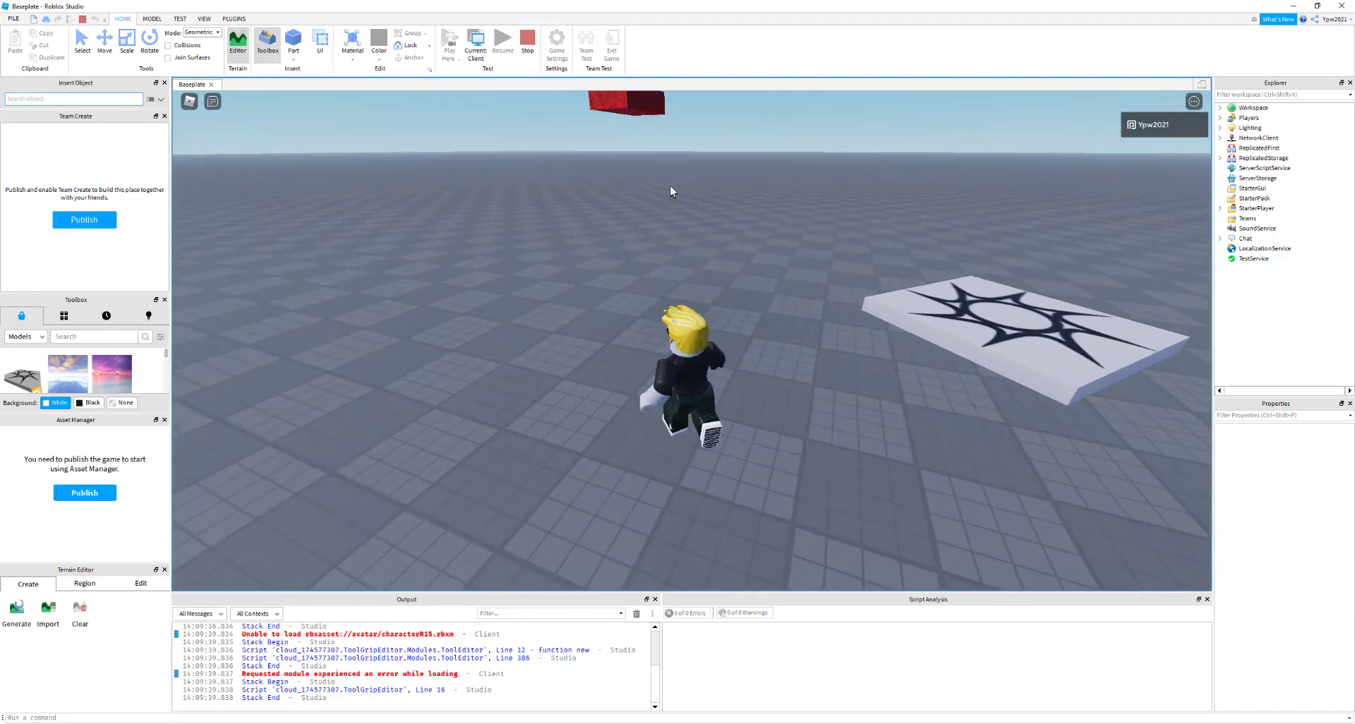
click(533, 50)
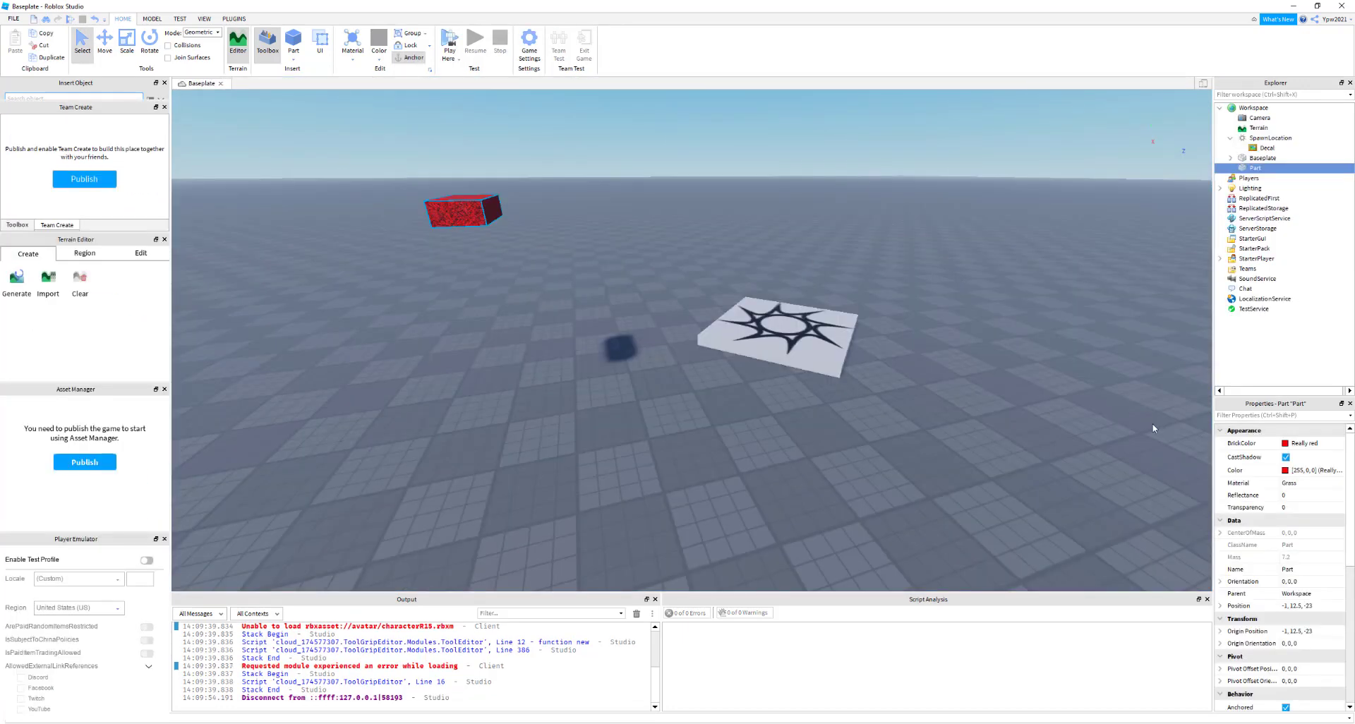
Examine the Part's Behavior, Part and Assembly properties
scroll(1264, 549, down, 1)
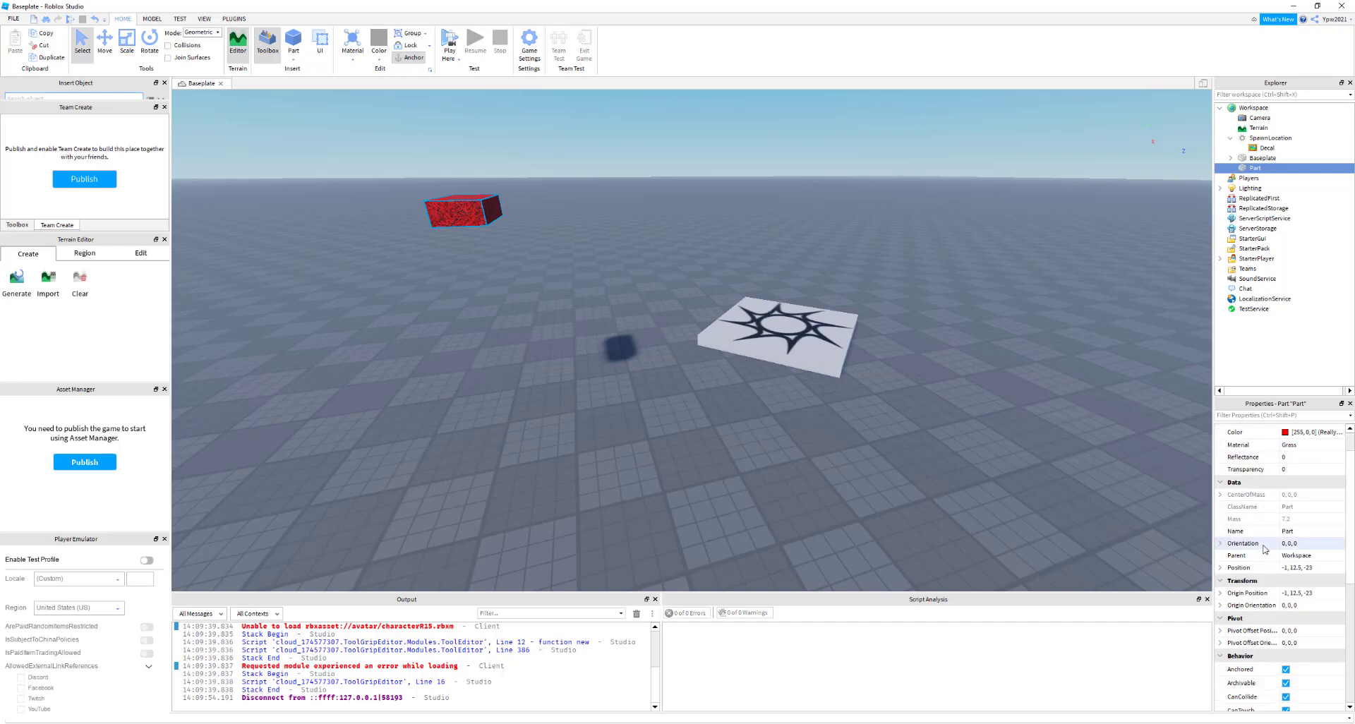
scroll(1293, 532, down, 3)
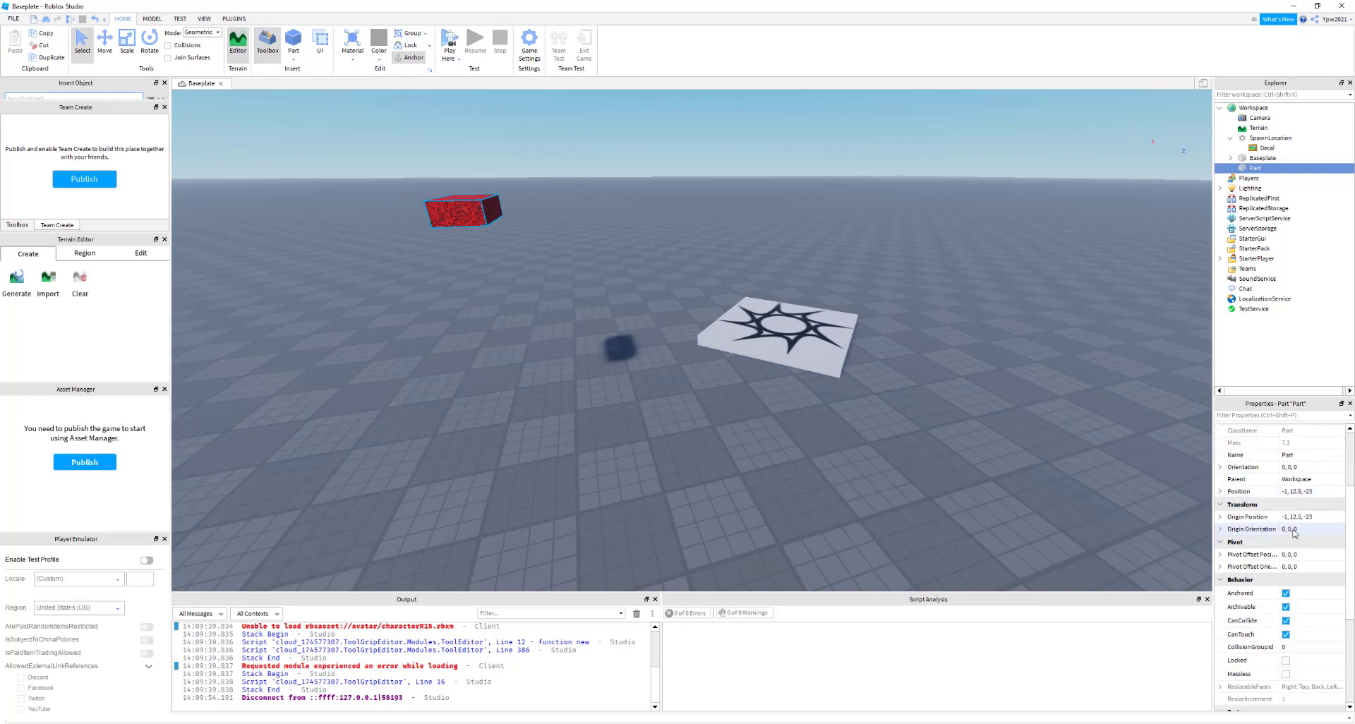
scroll(1293, 532, down, 1)
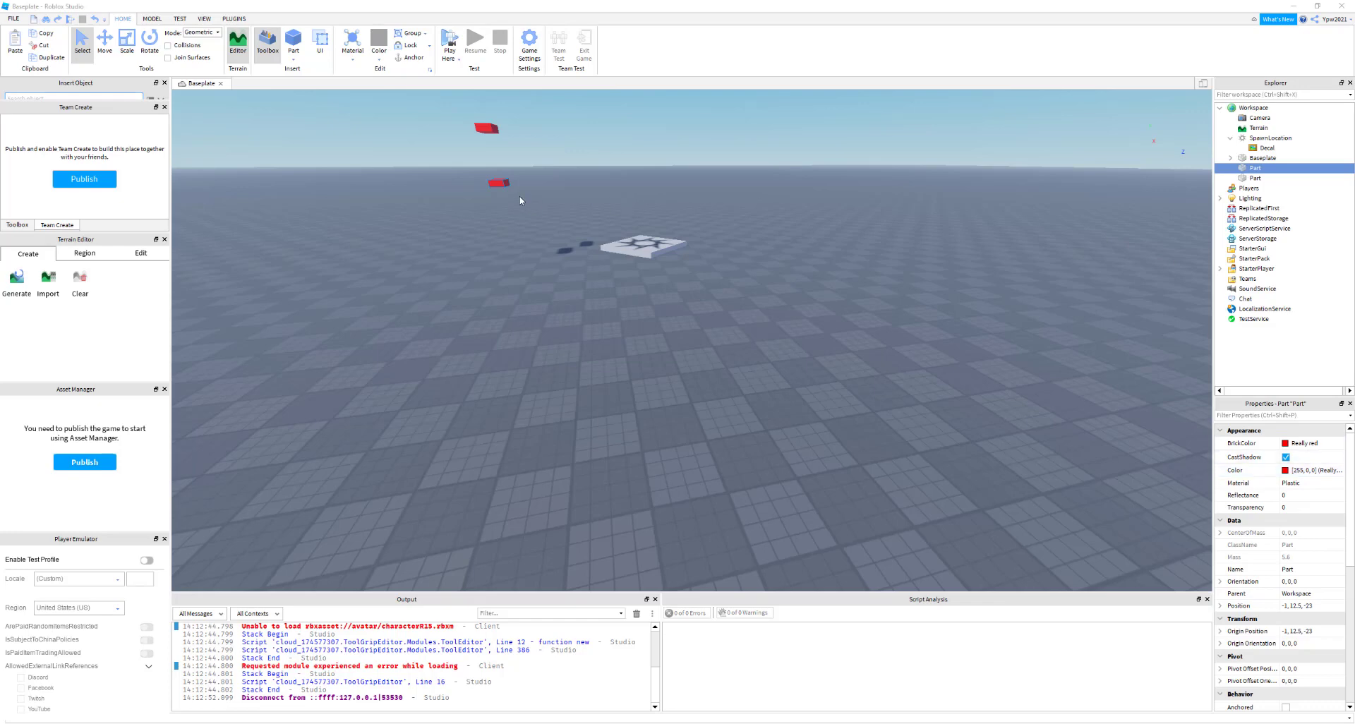
scroll(1248, 580, down, 5)
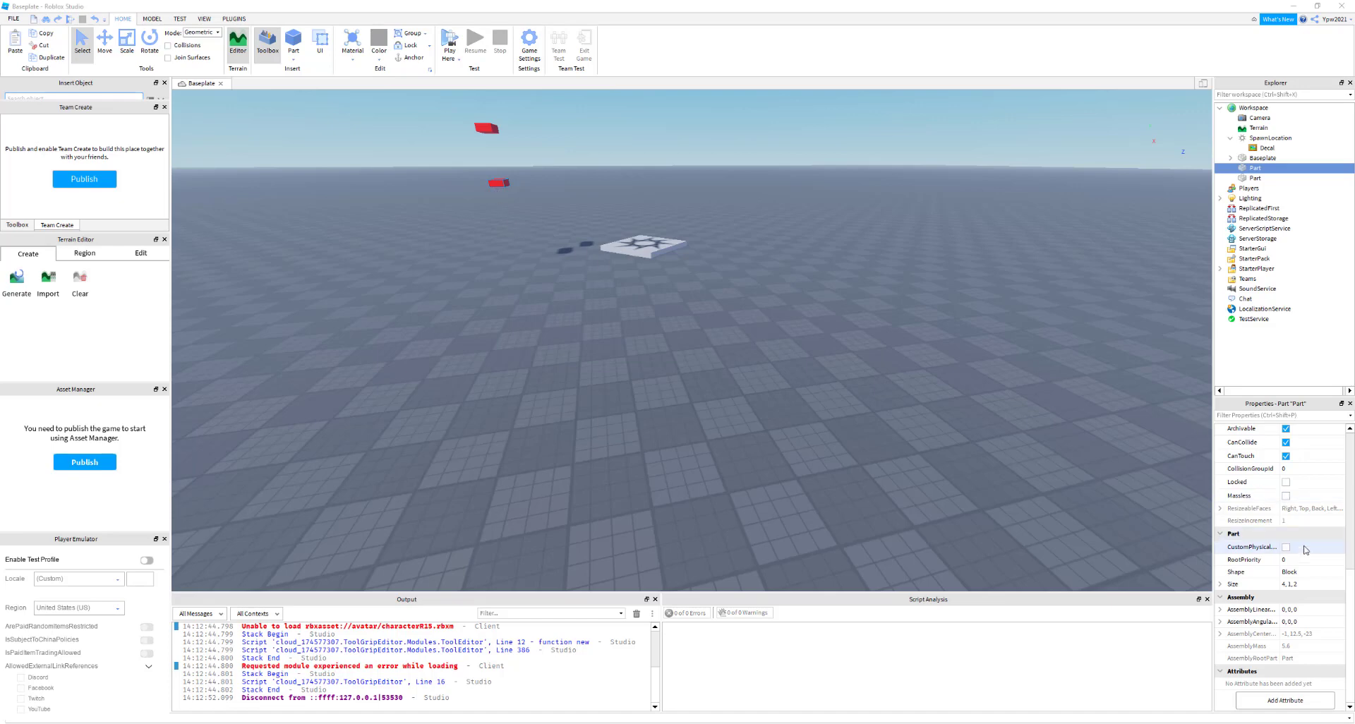
Try a Transparency of 1 on the selected Part and restore the value to 0
scroll(1288, 485, up, 5)
scroll(1288, 485, up, 1)
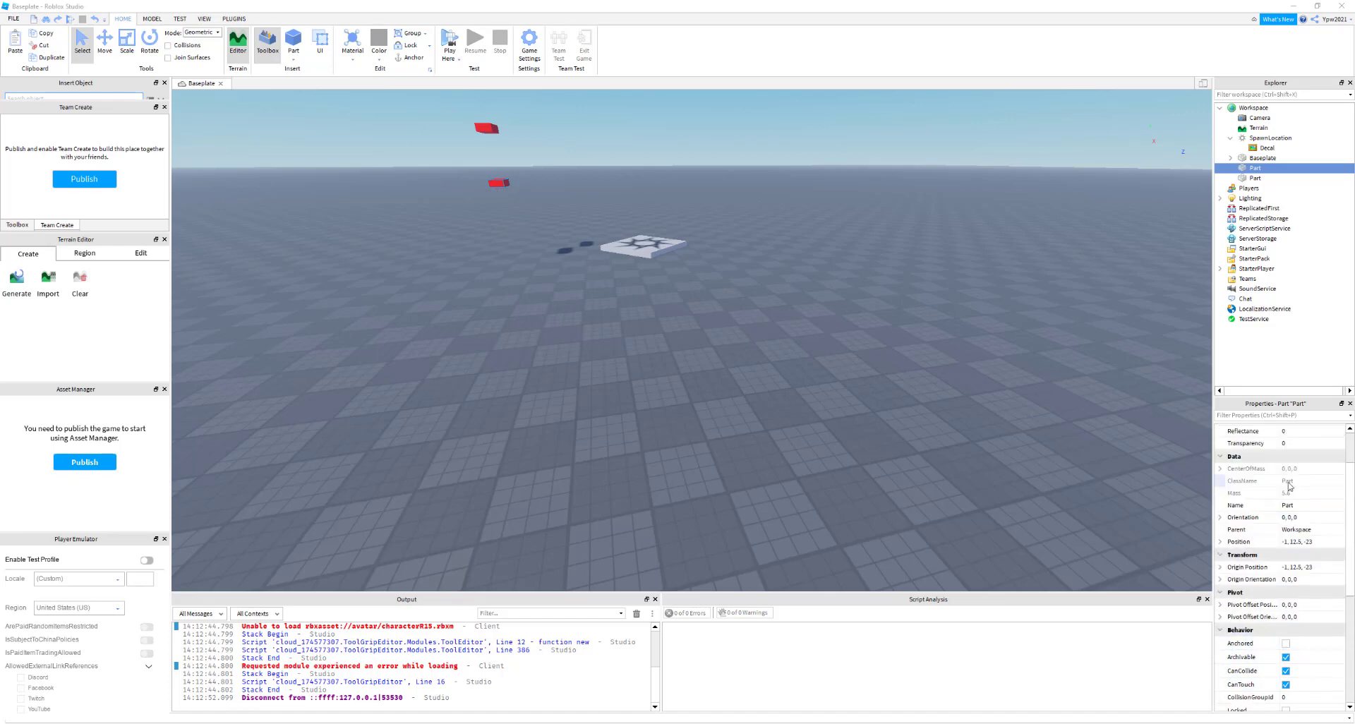
scroll(1288, 485, up, 1)
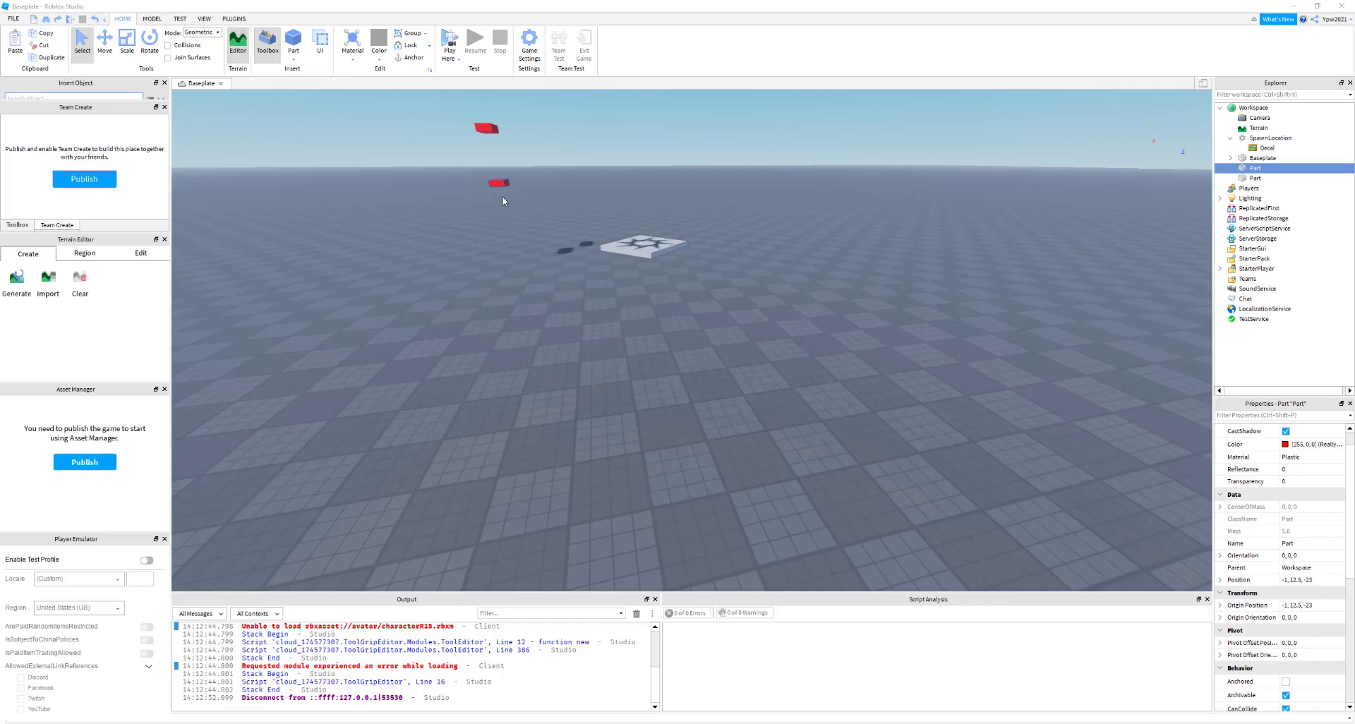
scroll(1303, 506, up, 1)
click(1300, 508)
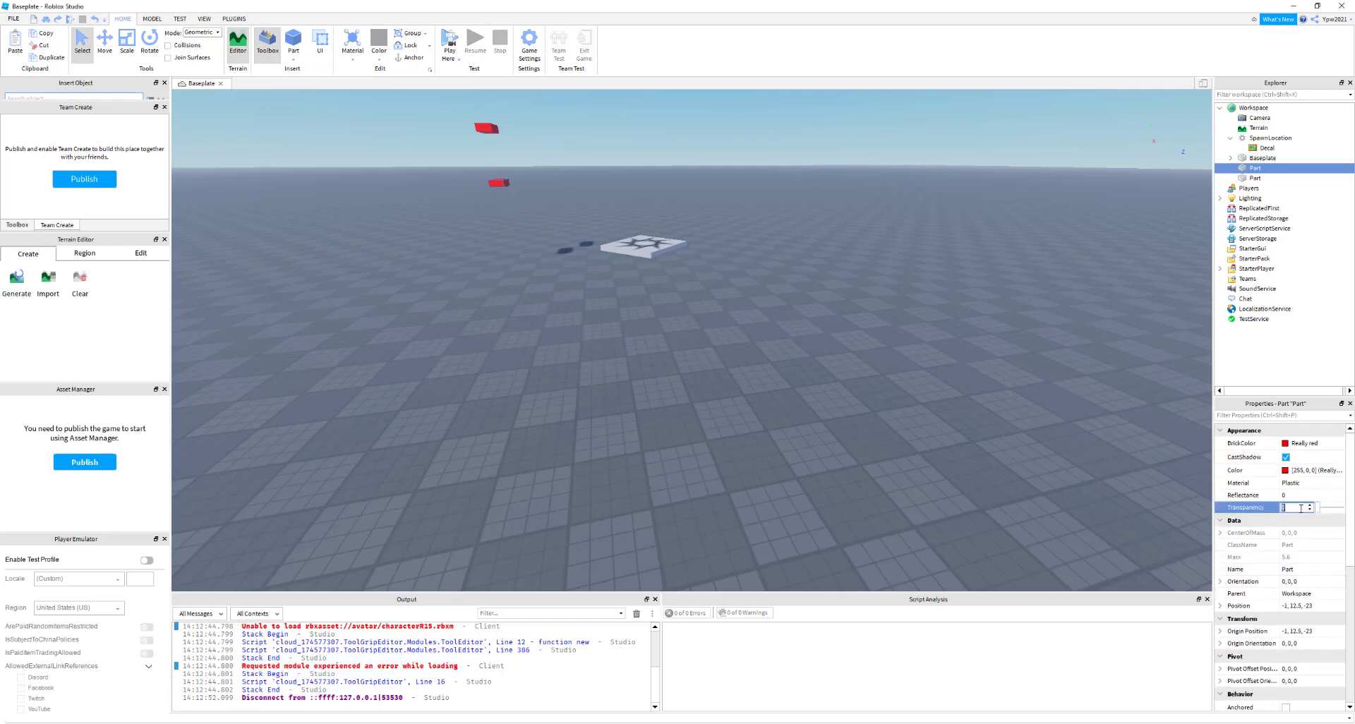
text(1)
key(Return)
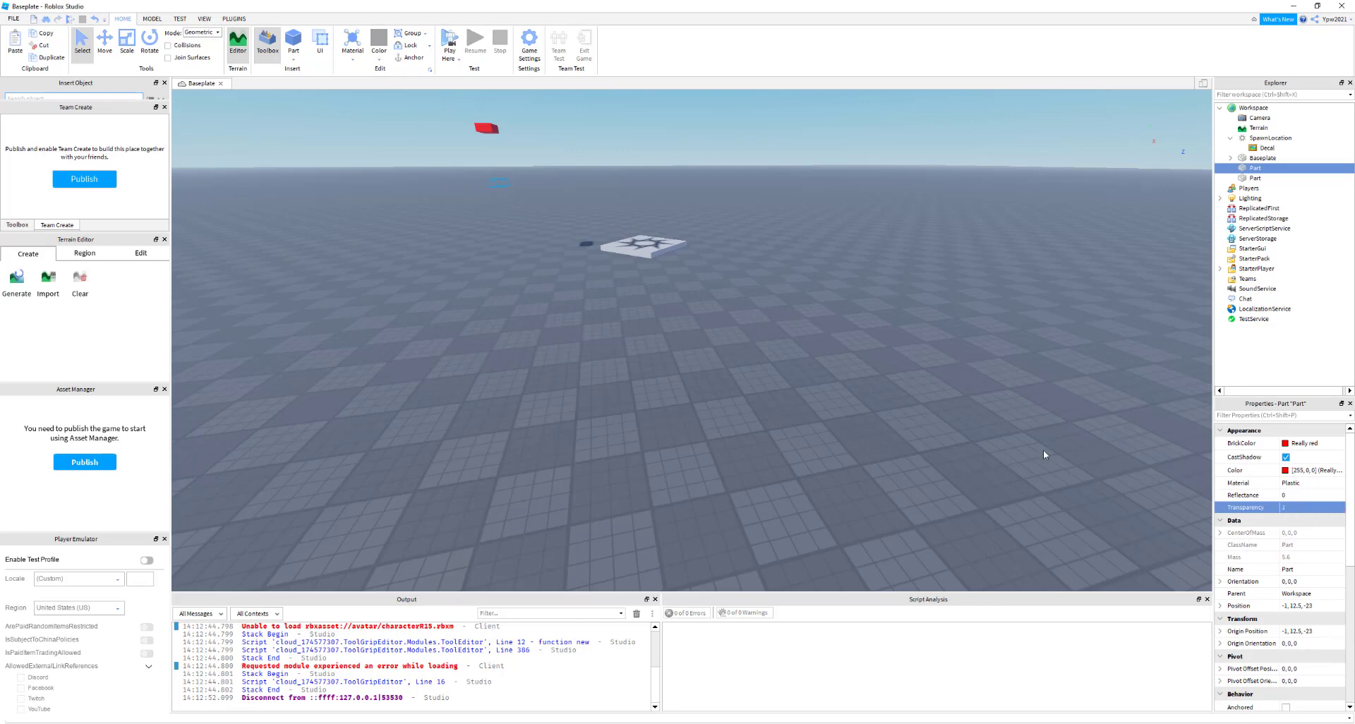
click(1310, 509)
drag(1342, 507, 1313, 510)
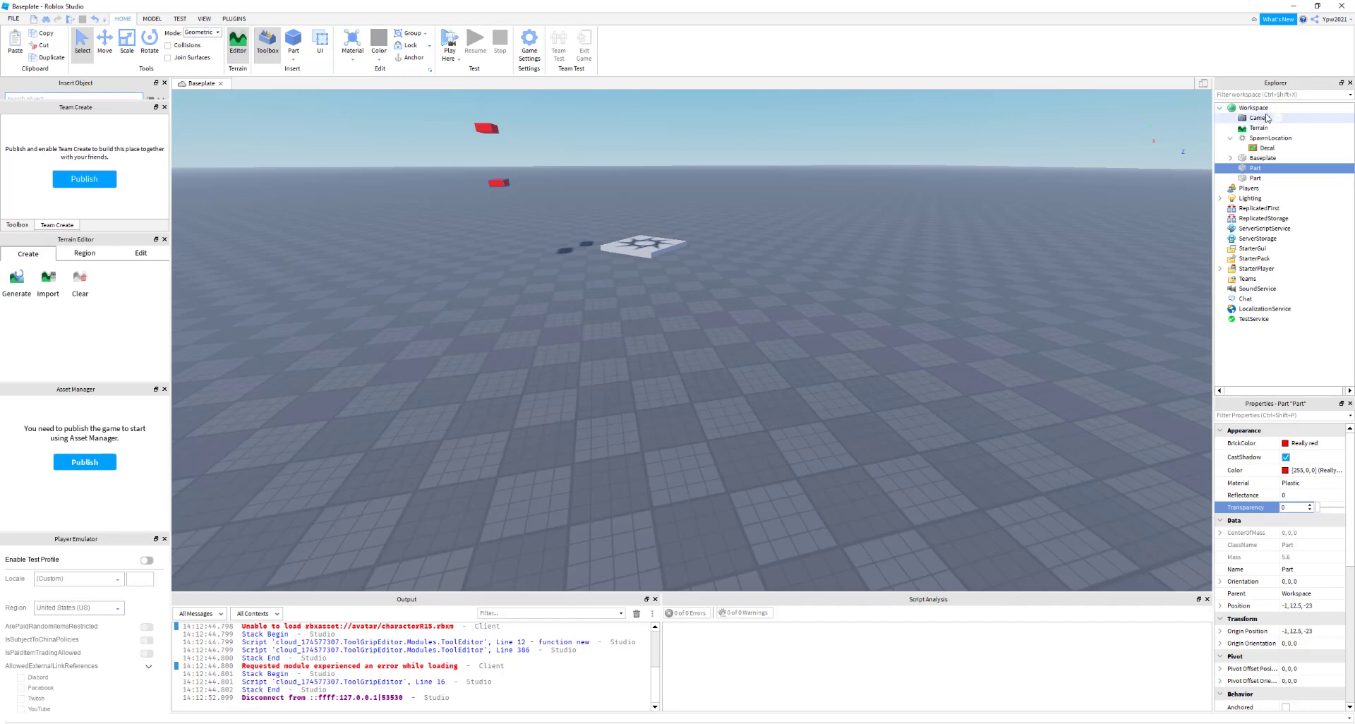
Add a Script to ServerScriptService and delete its default "Hello world!" print line
click(1263, 230)
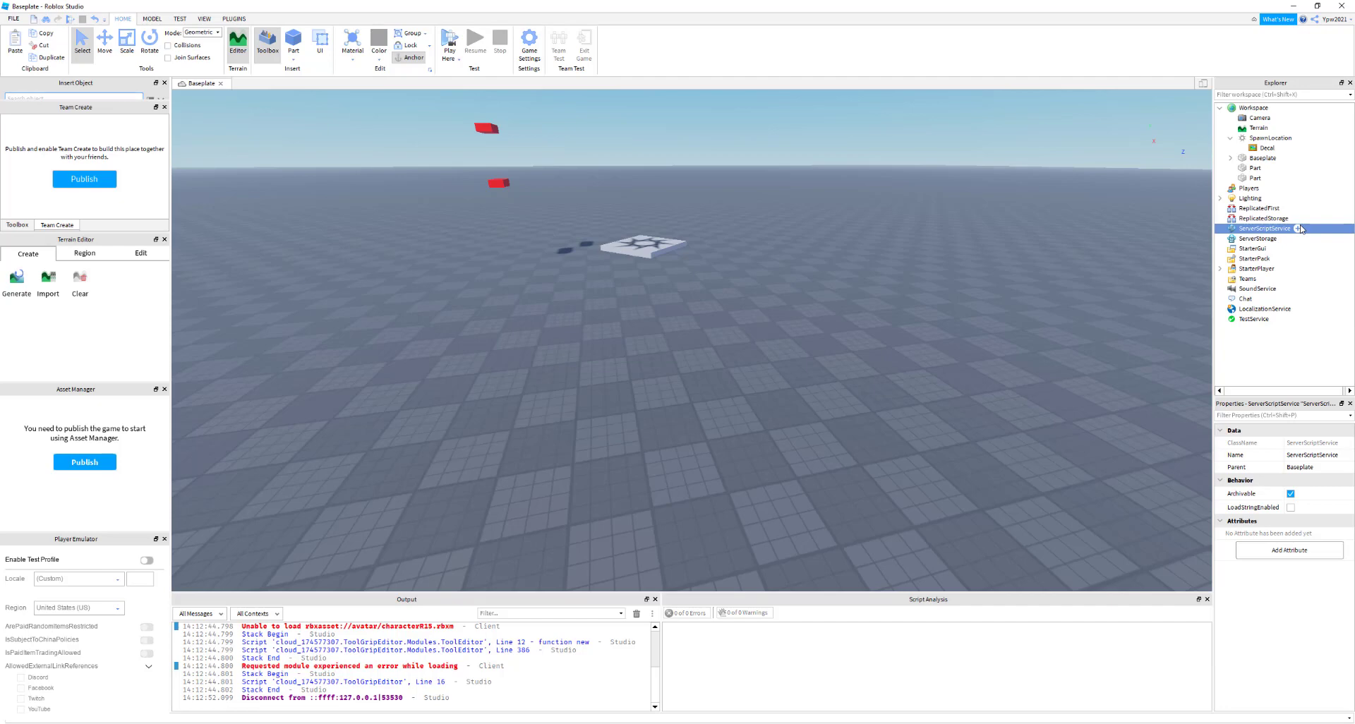
click(1300, 230)
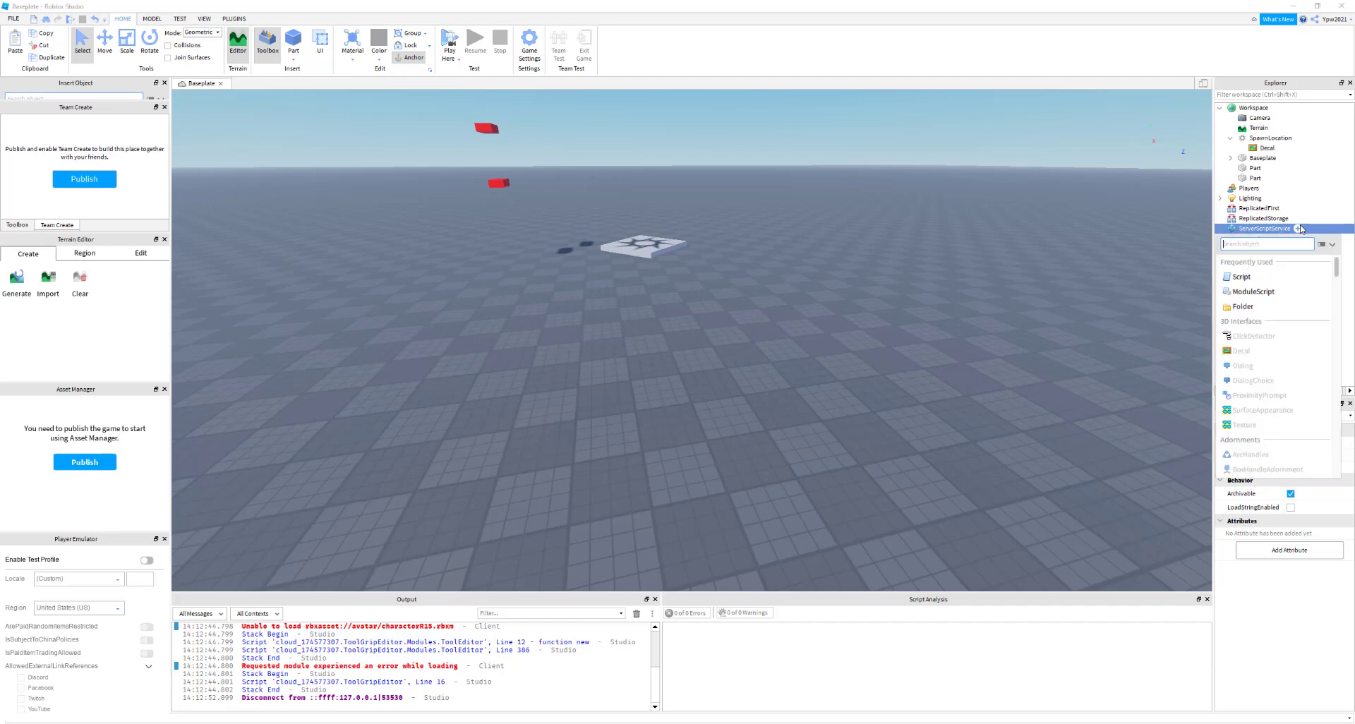
click(1267, 280)
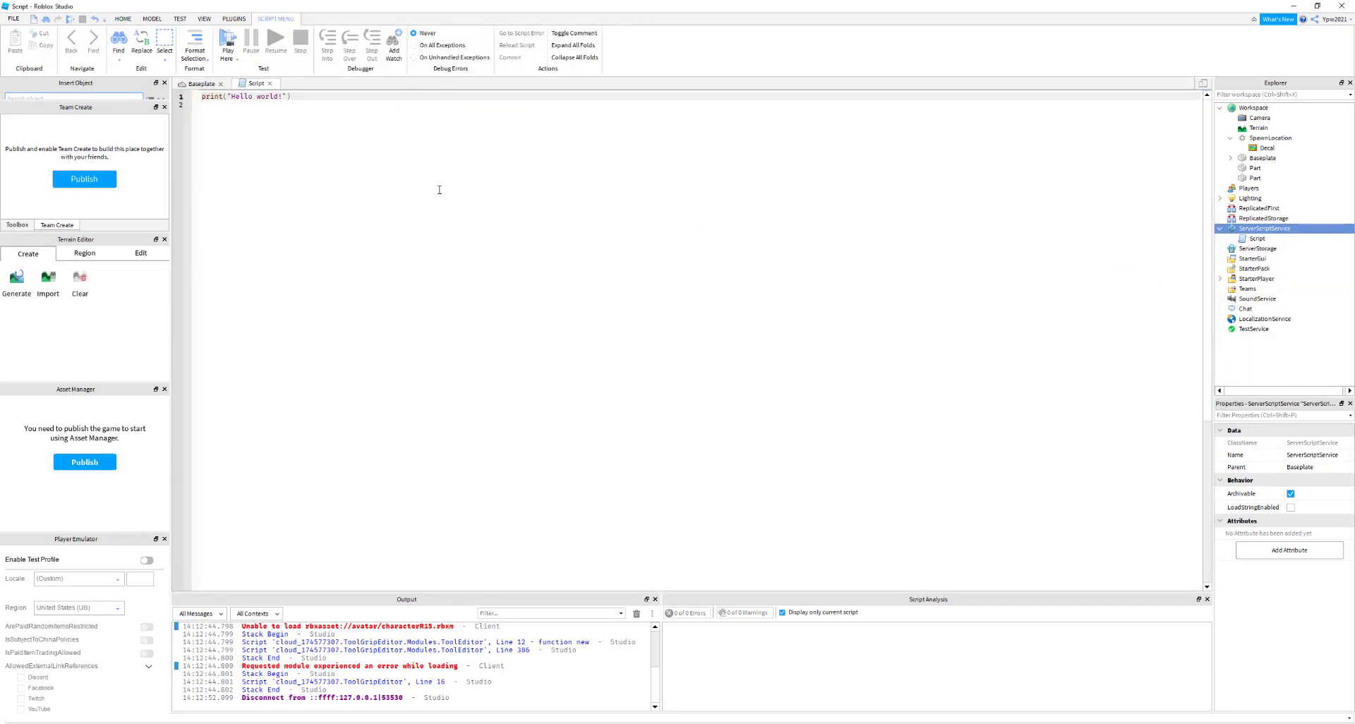
click(382, 168)
drag(291, 97, 202, 97)
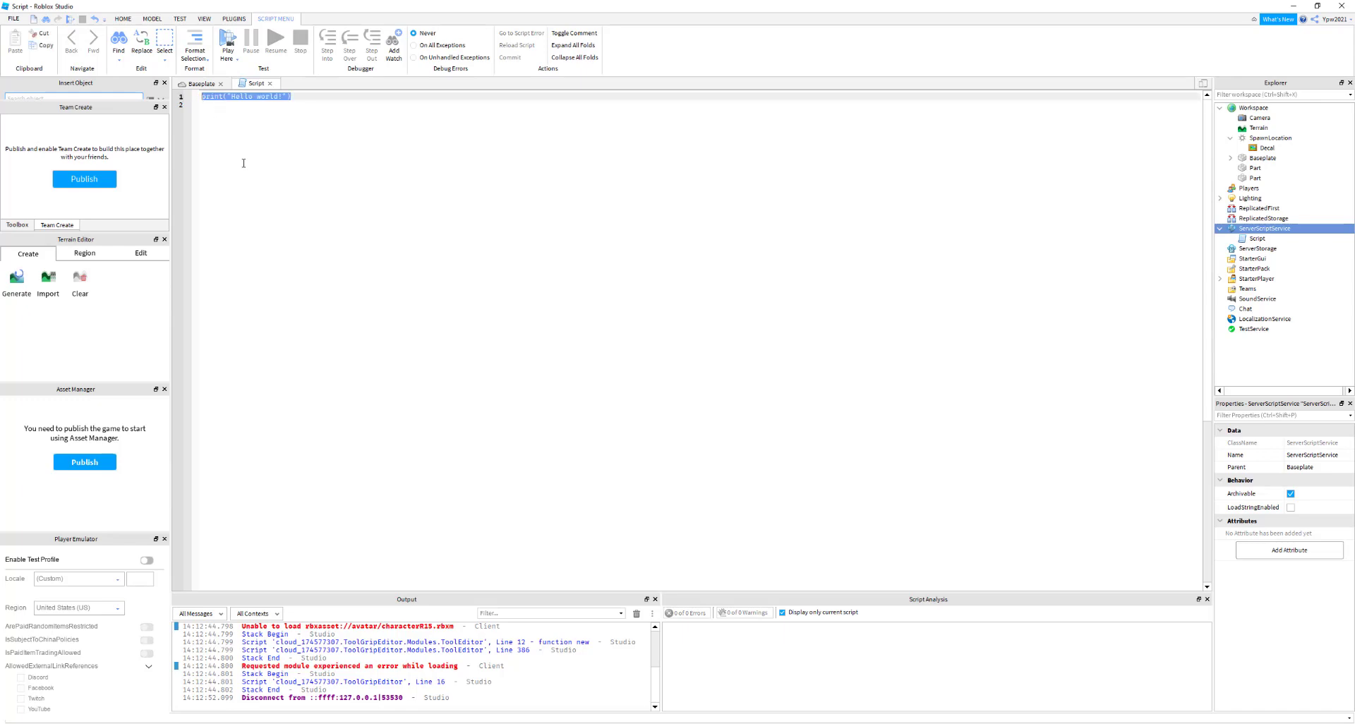
key(BackSpace)
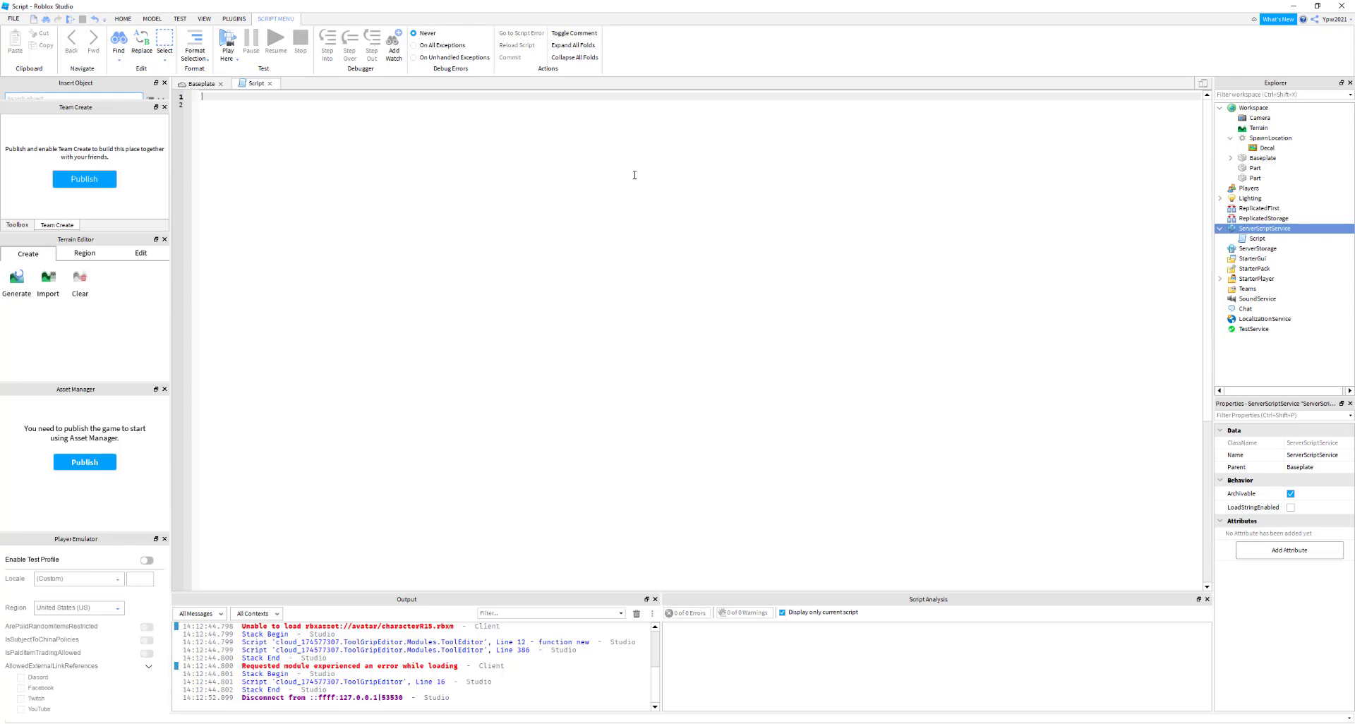
text(wo)
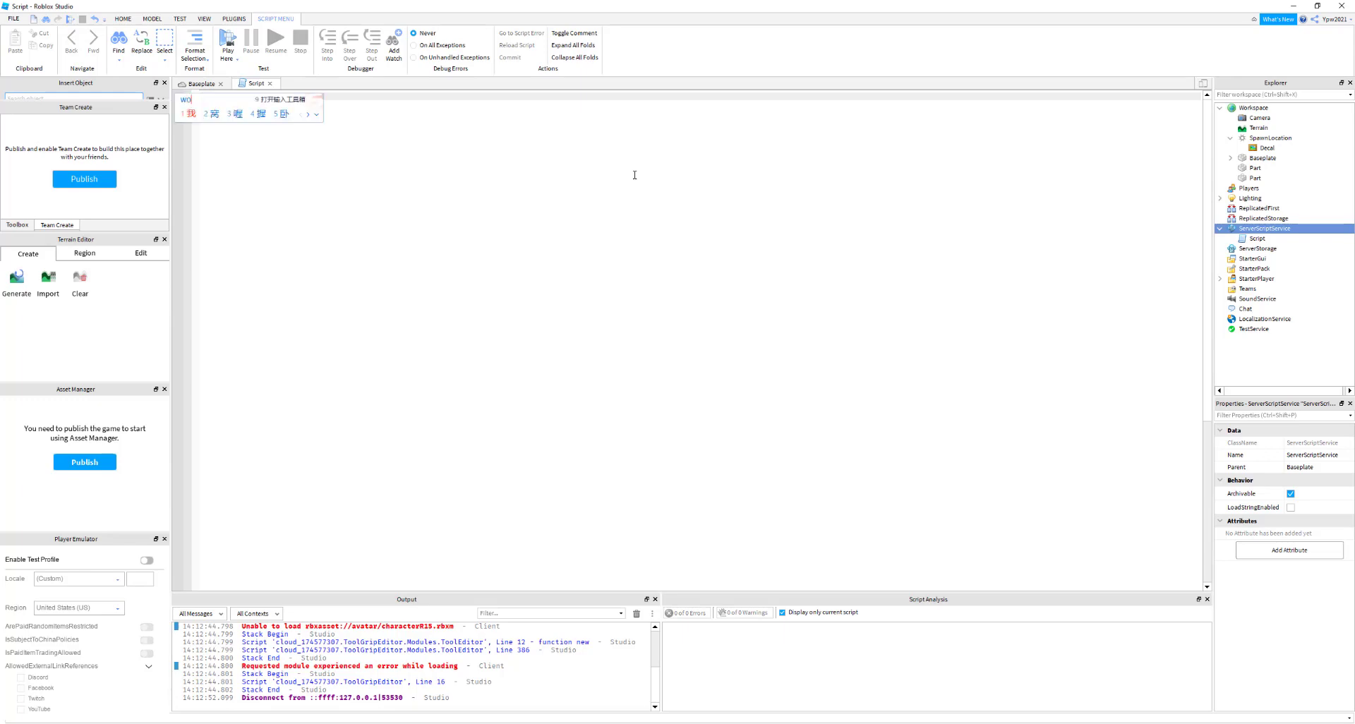
key(Escape)
key(ctrl+shift+Left)
key(BackSpace)
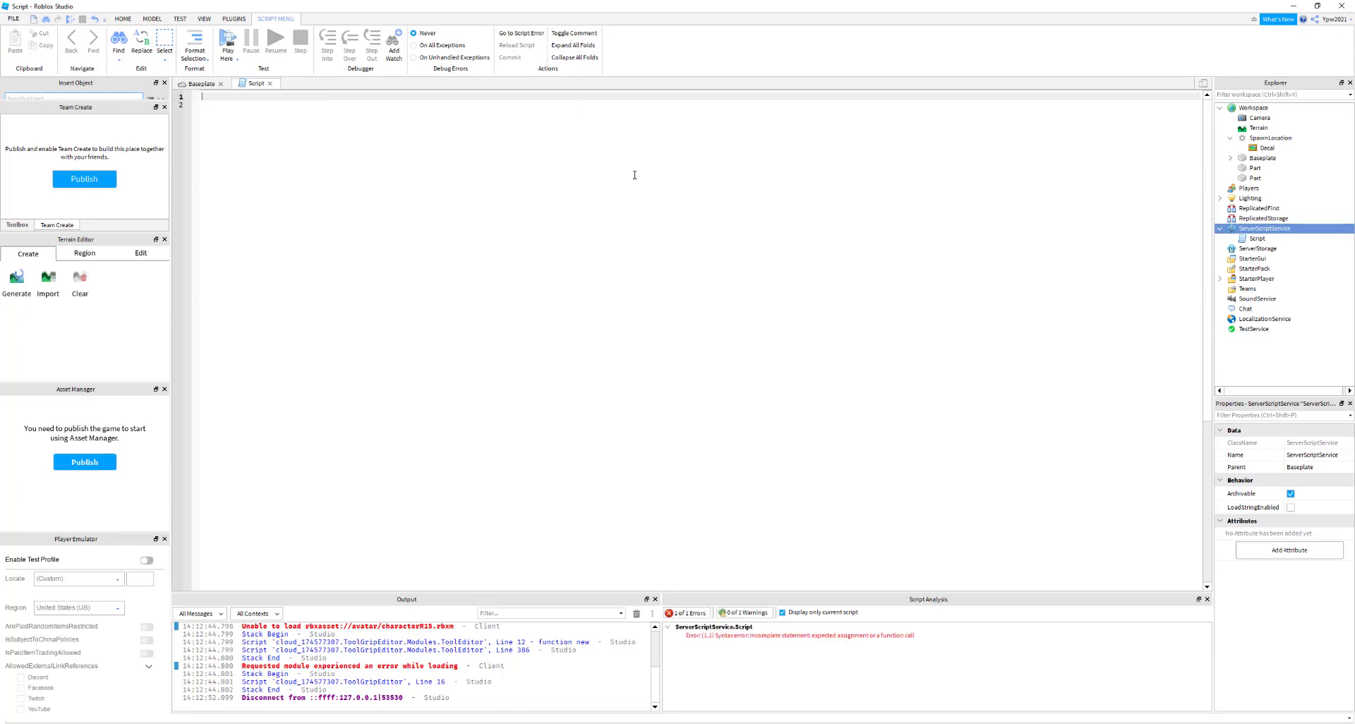
Write the script line game.Workspace.Part.Transparency = 1 in the empty Script
text(game.wo)
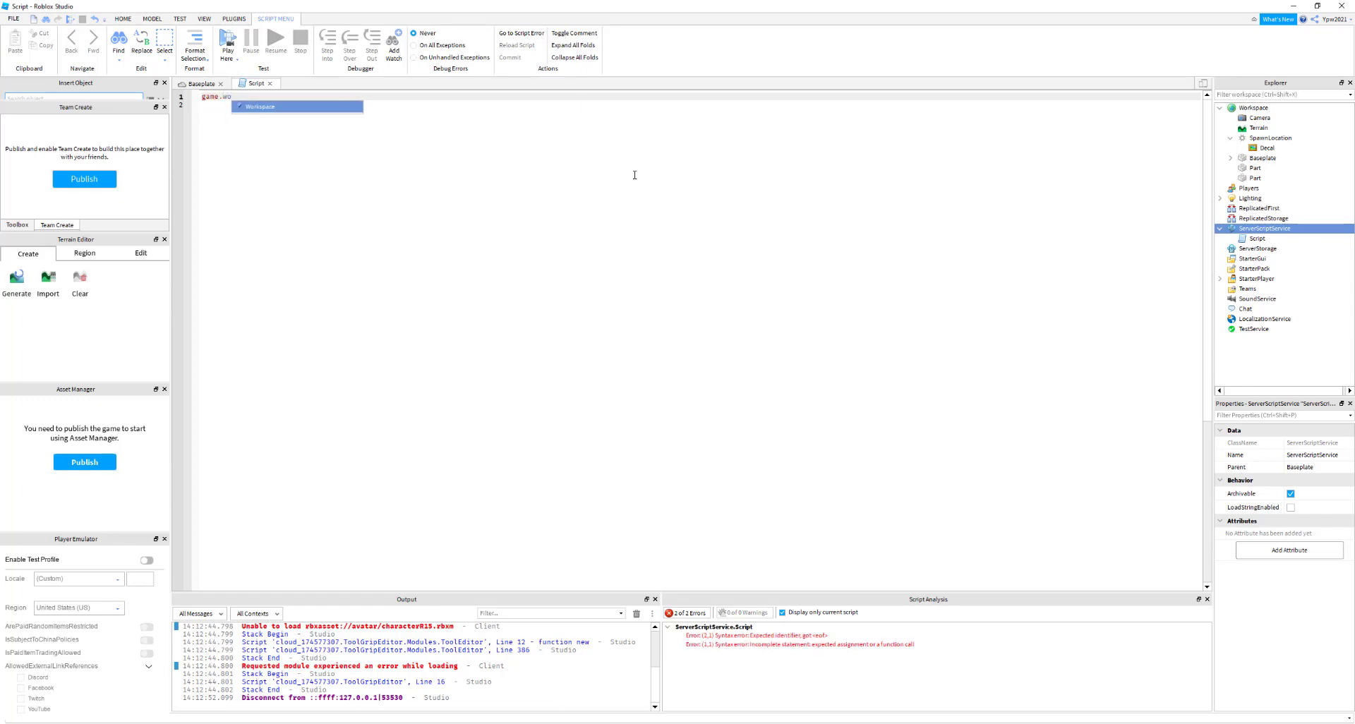
key(Tab)
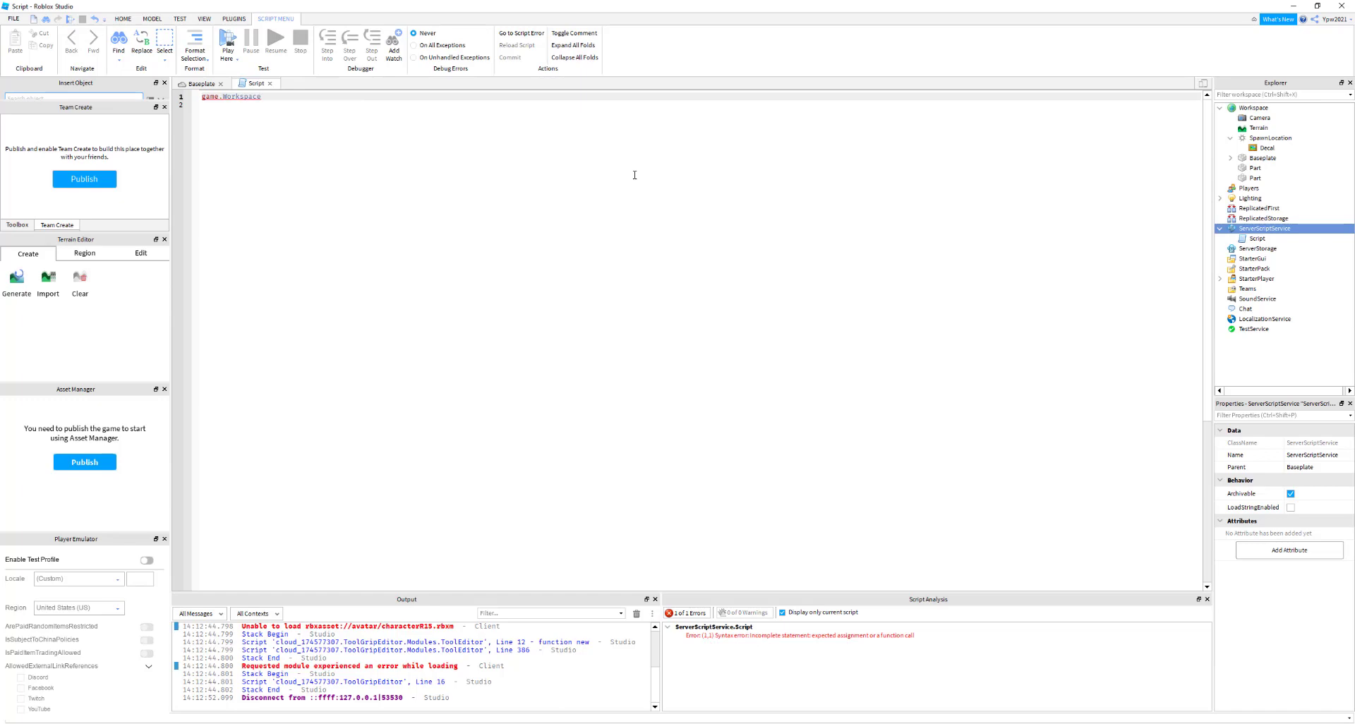
text(.)
text(part)
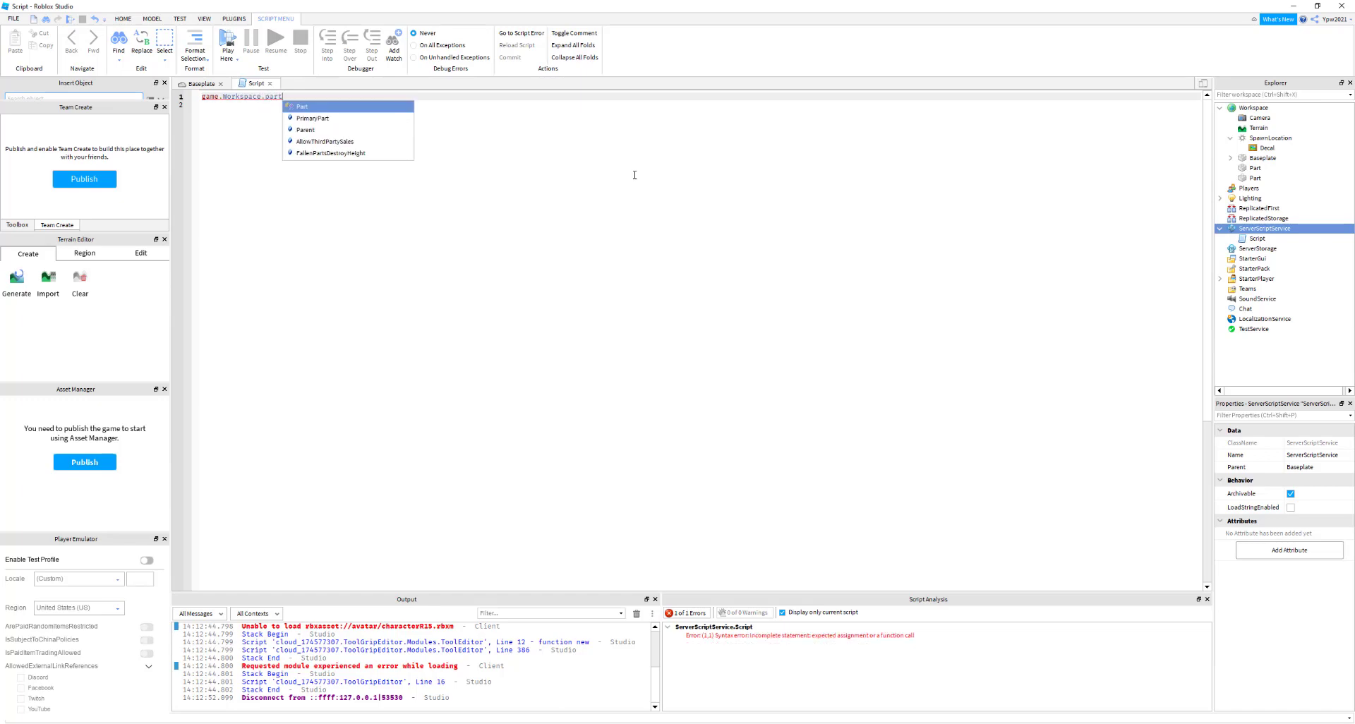
key(Tab)
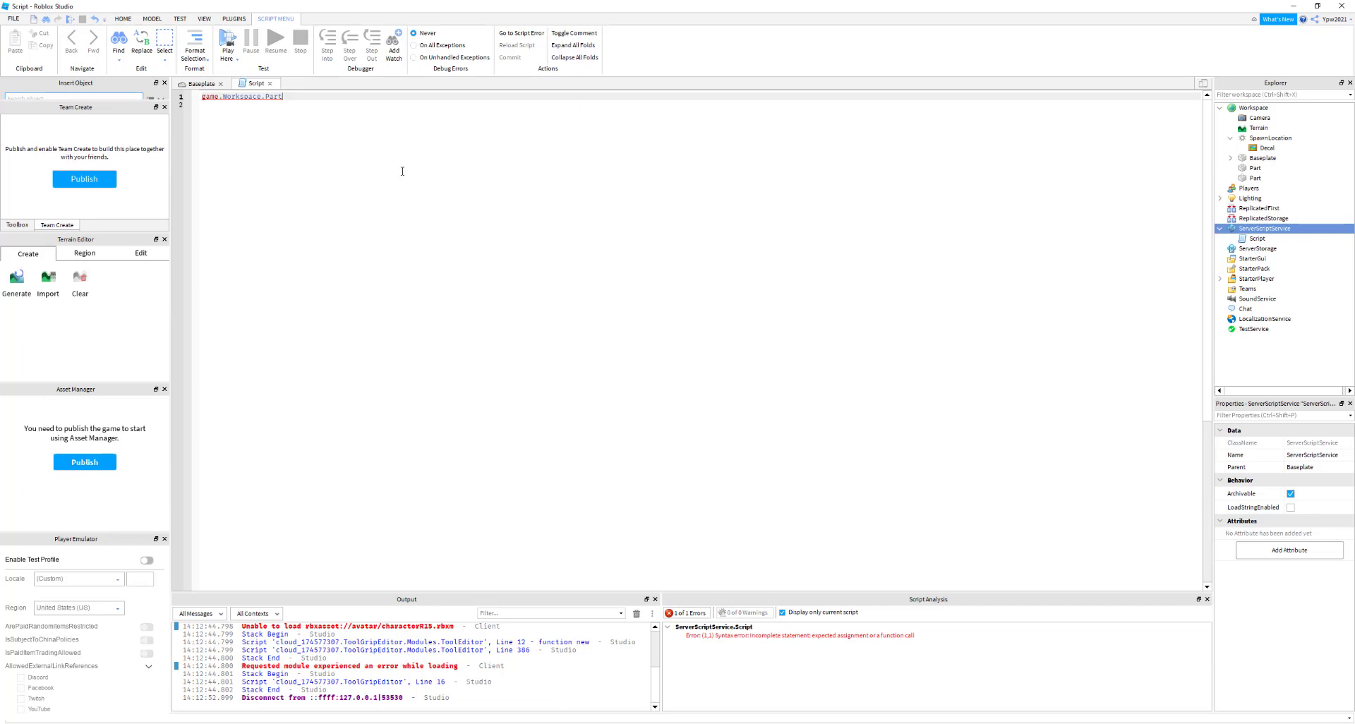
text(.t)
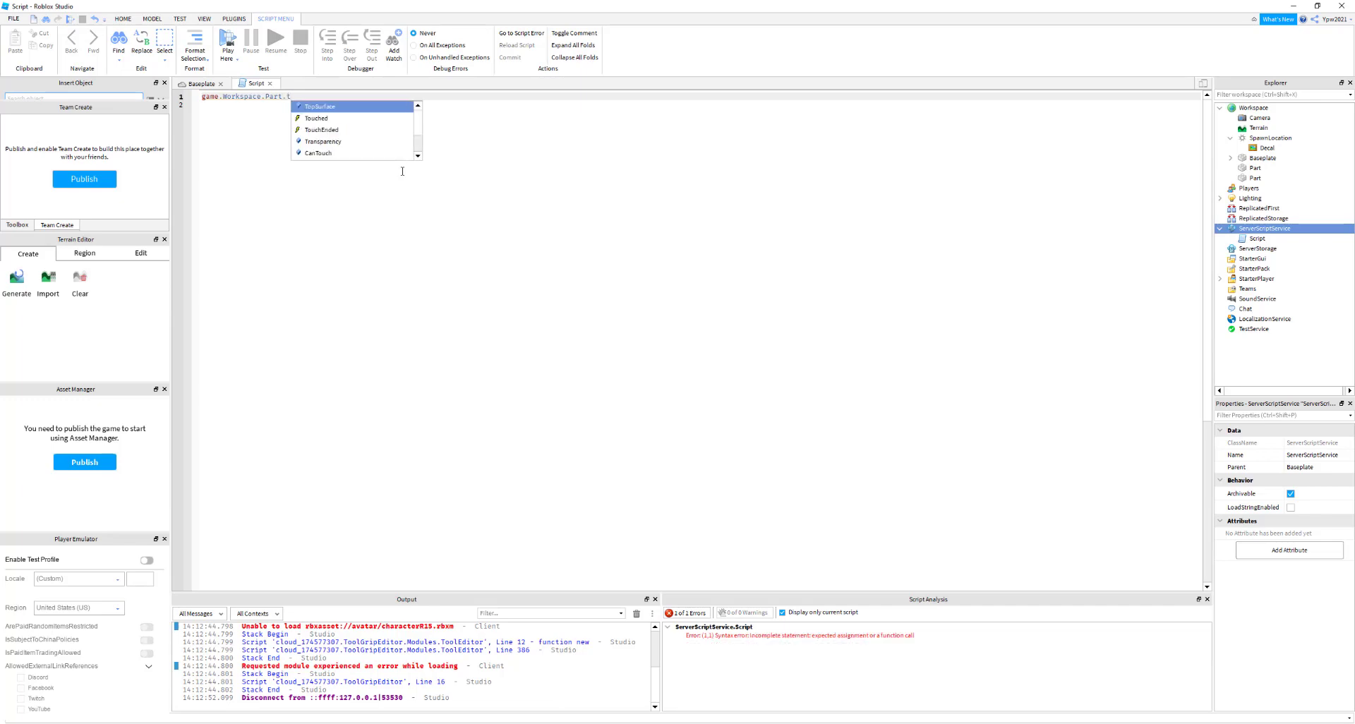
text(r)
key(Tab)
text(=)
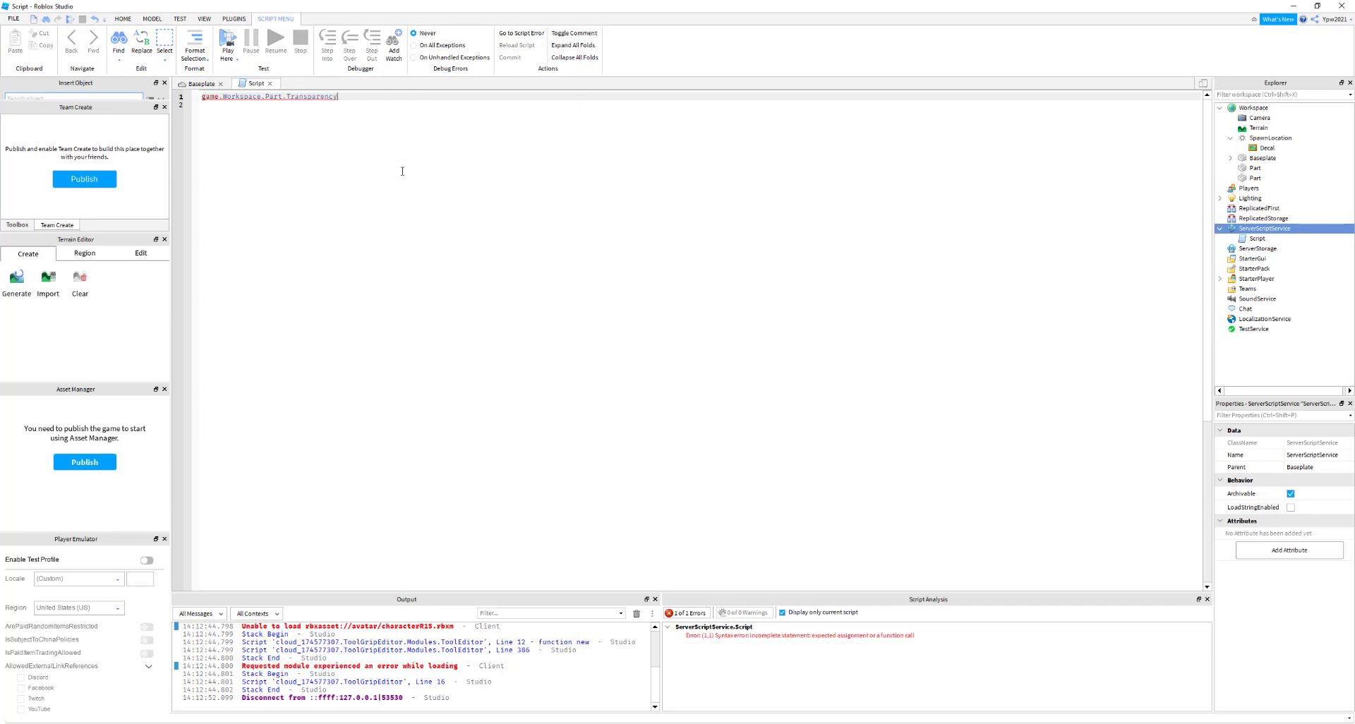
text( 1)
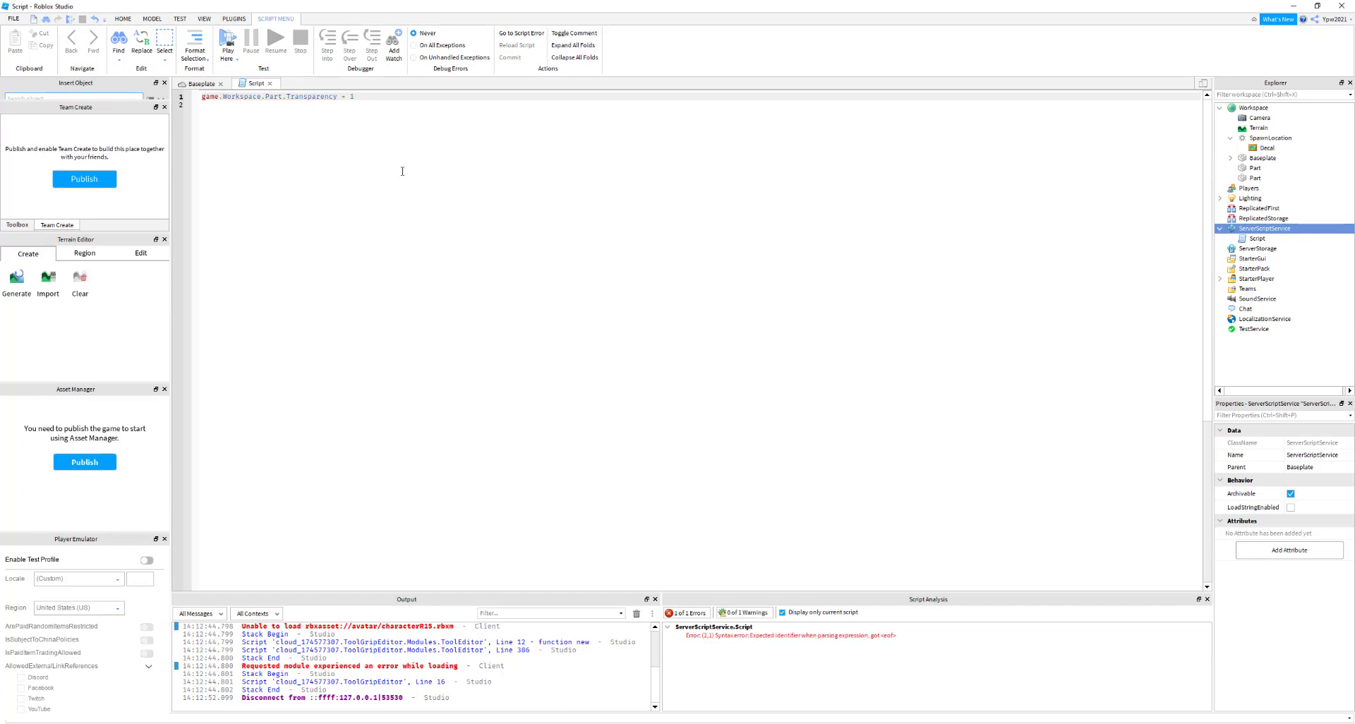
click(421, 168)
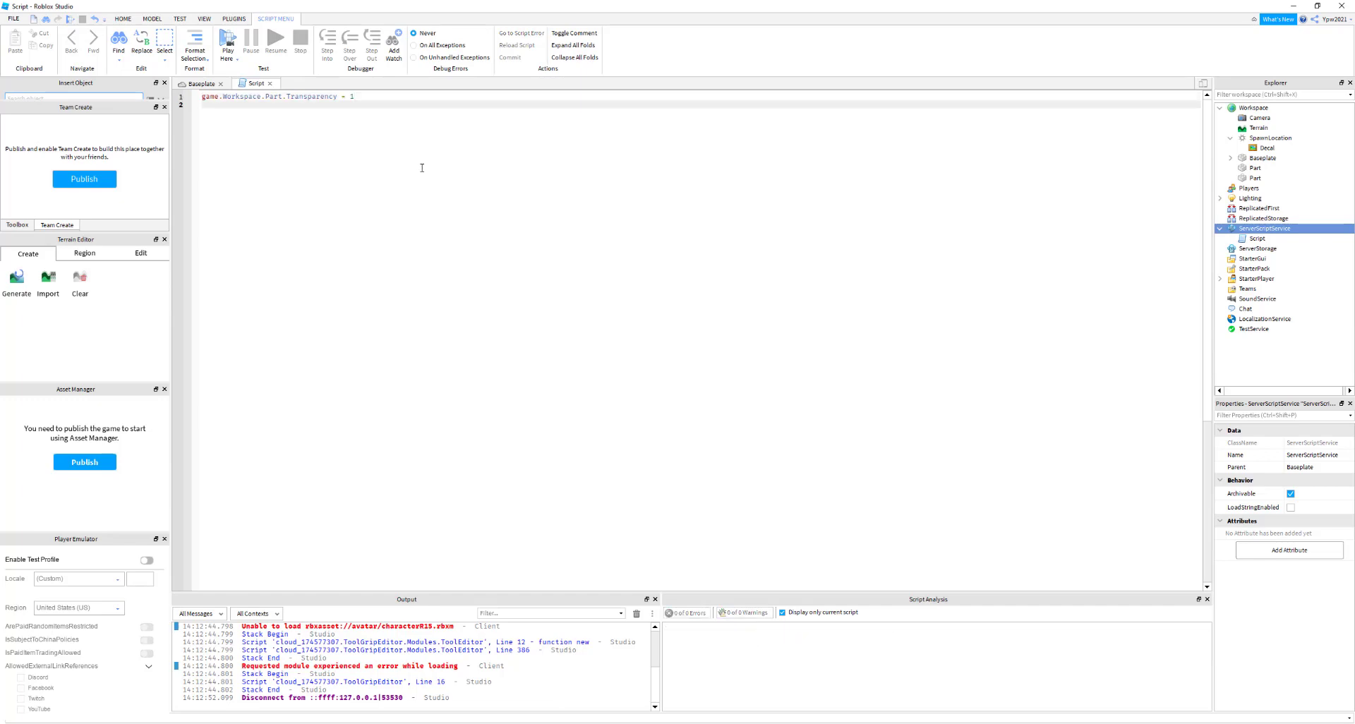
Add a second script line, print("part will be transparent.."), below the Transparency assignment
click(394, 98)
key(Return)
text(print)
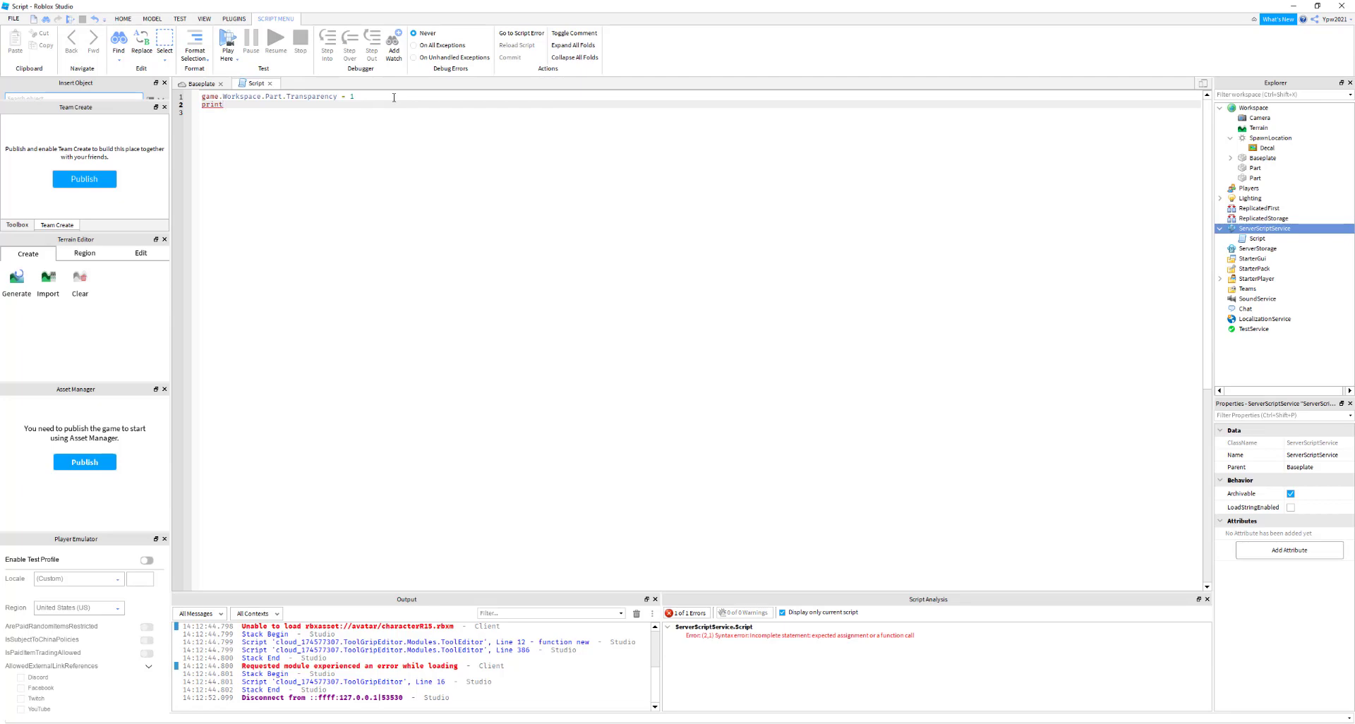
text(（）)
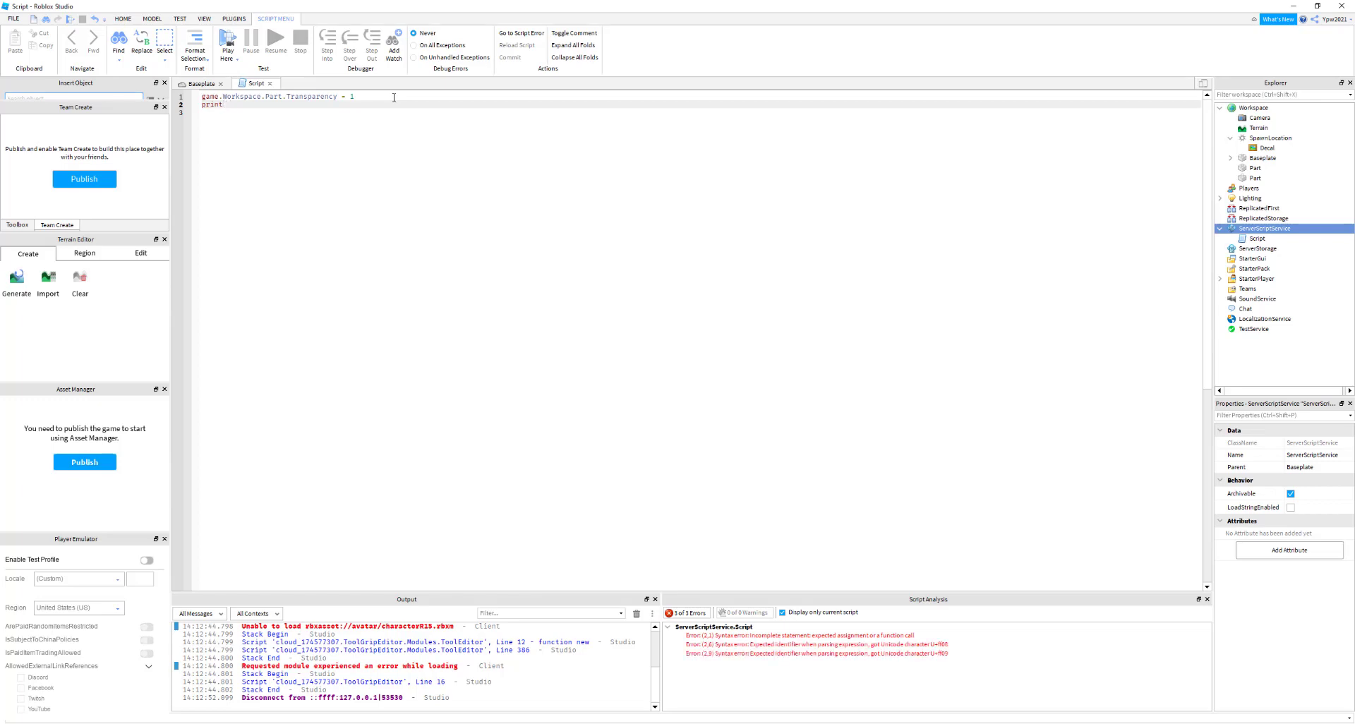
text(())
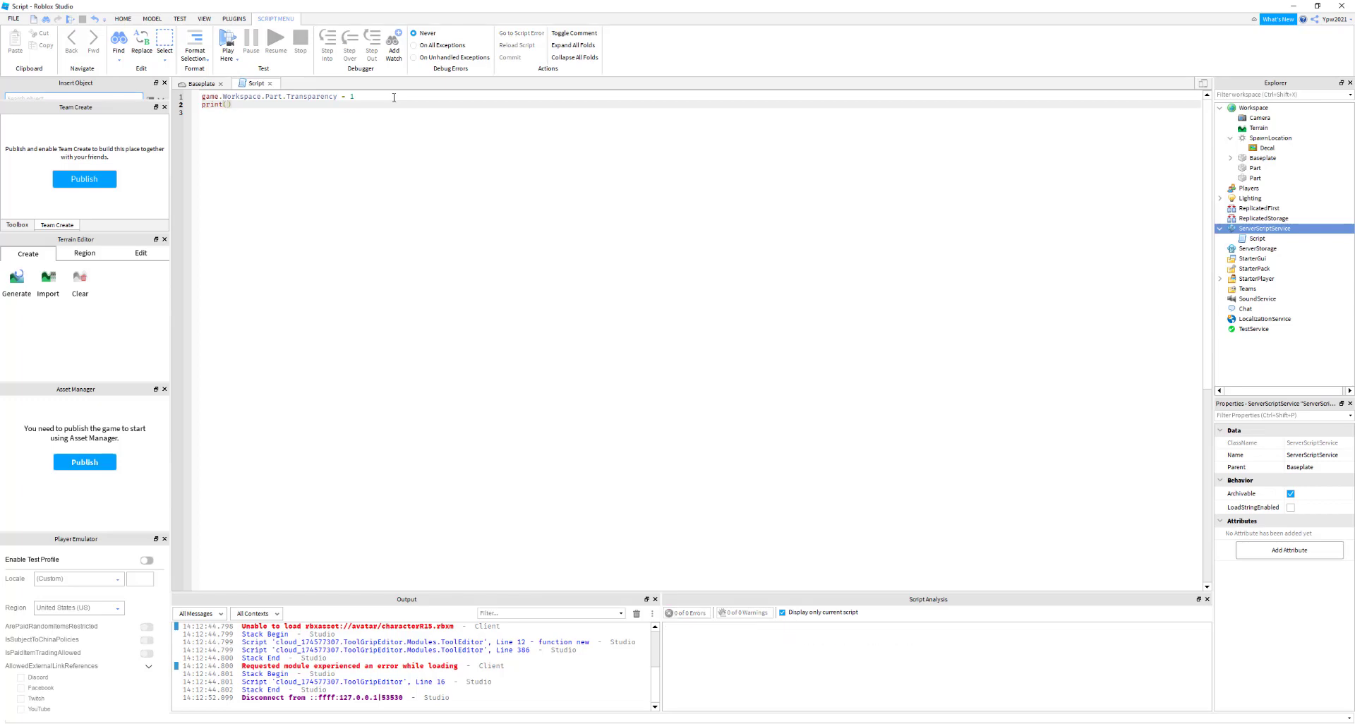
text(")
text(part will be transparent..)
Return to the Baseplate view, playtest the place, and walk the avatar toward the red Part beside the spawn
click(205, 84)
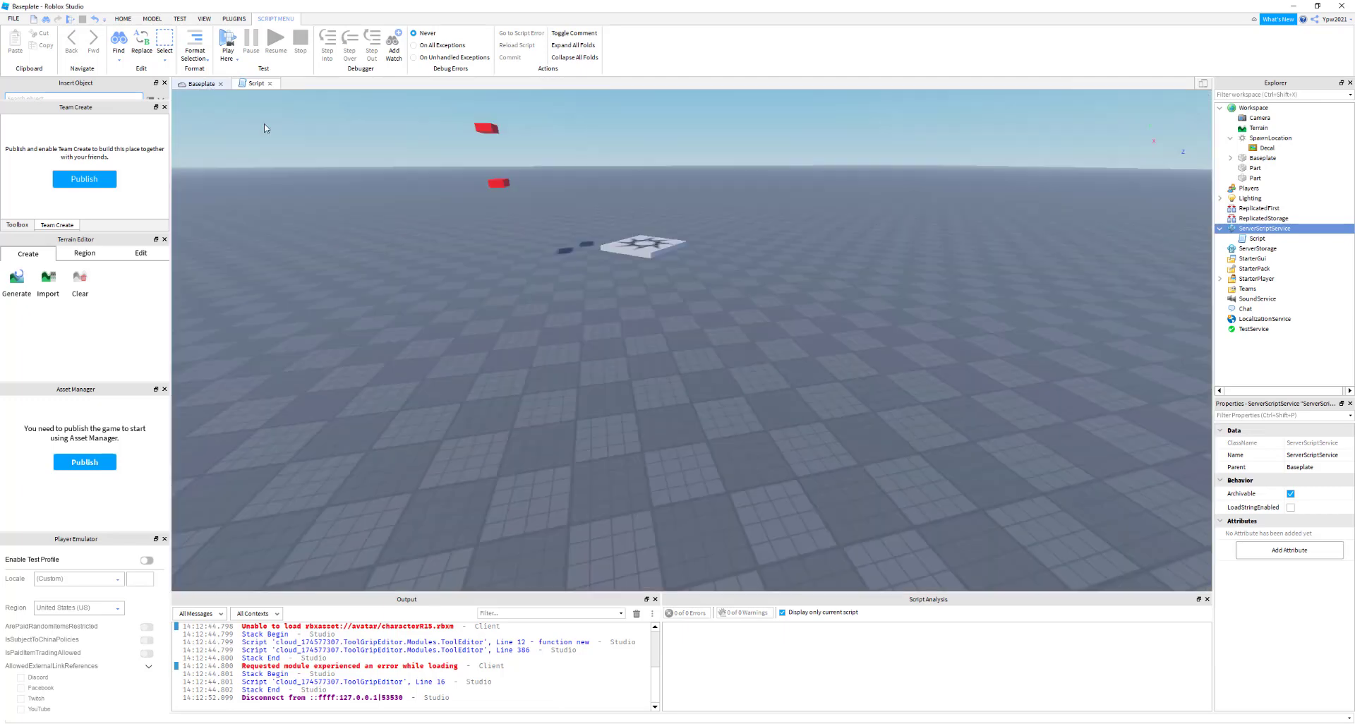
click(450, 44)
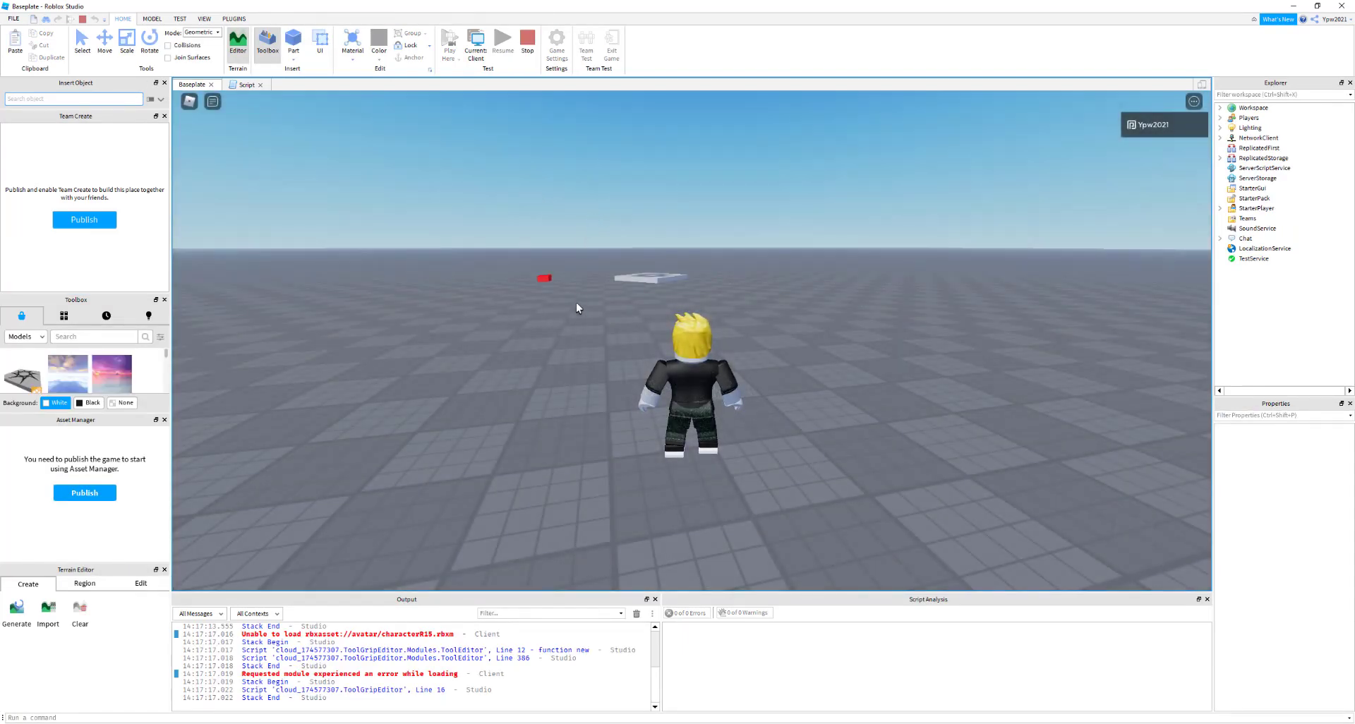
key(w)
key(a)
key(a)
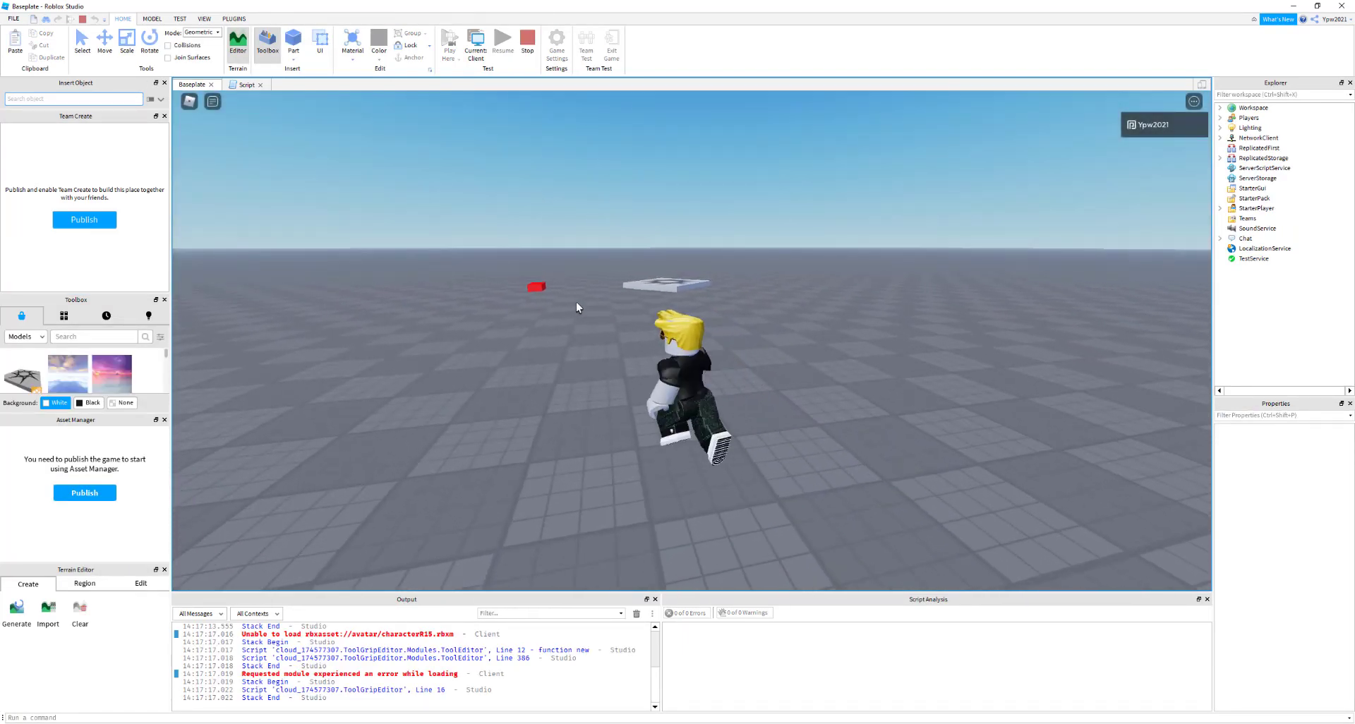
key(a)
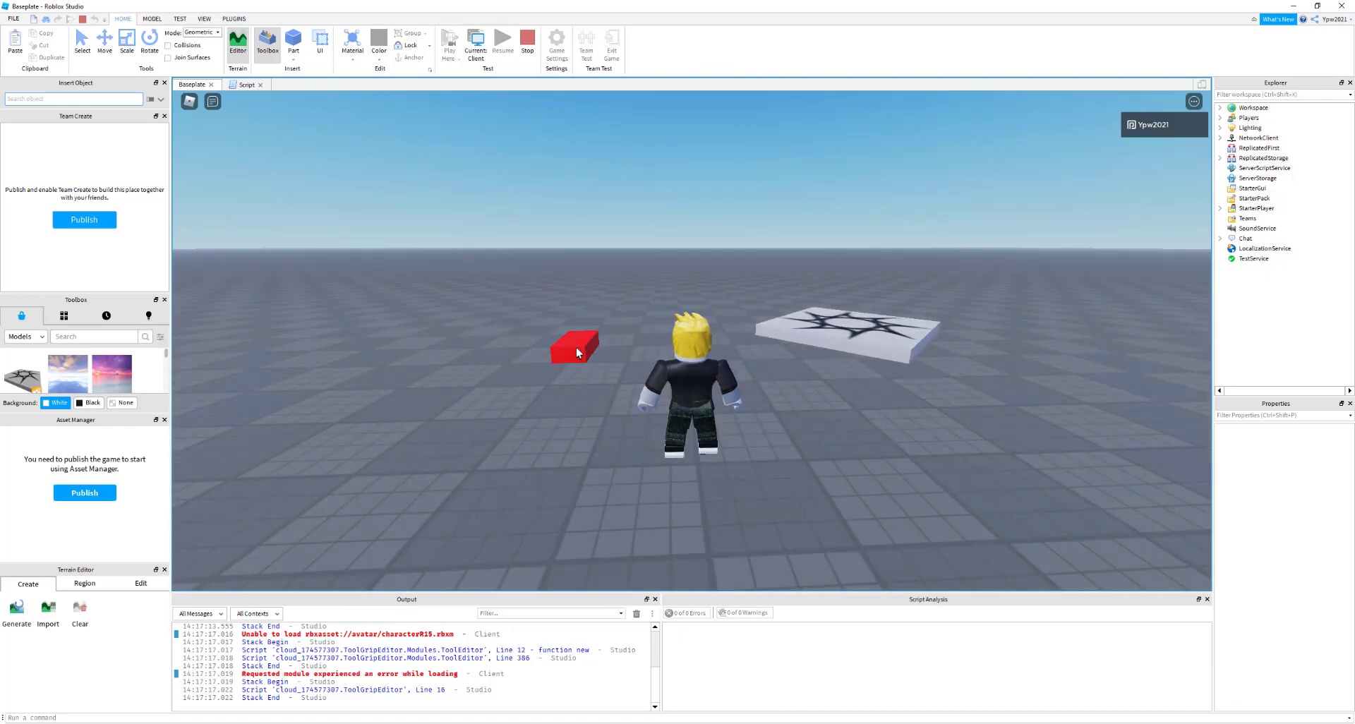
Review the script's Transparency and print lines during the playtest and stop the test
click(245, 85)
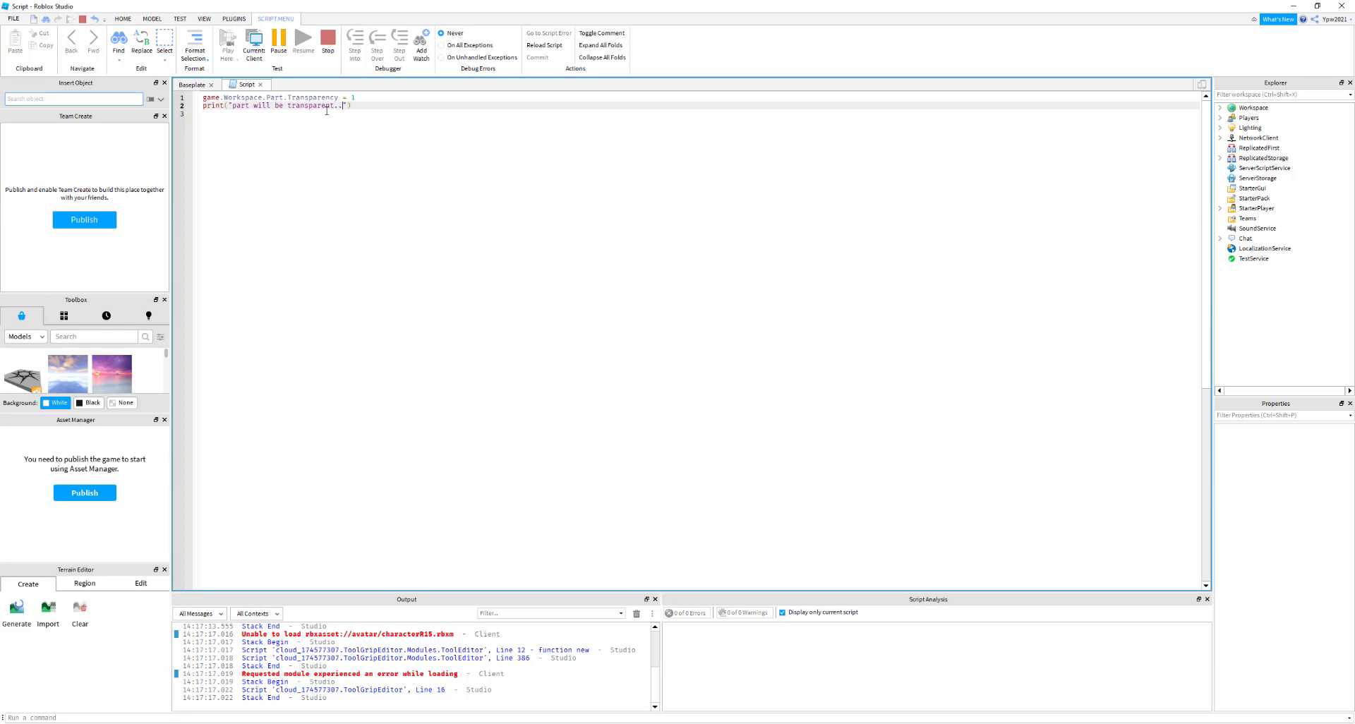
click(363, 97)
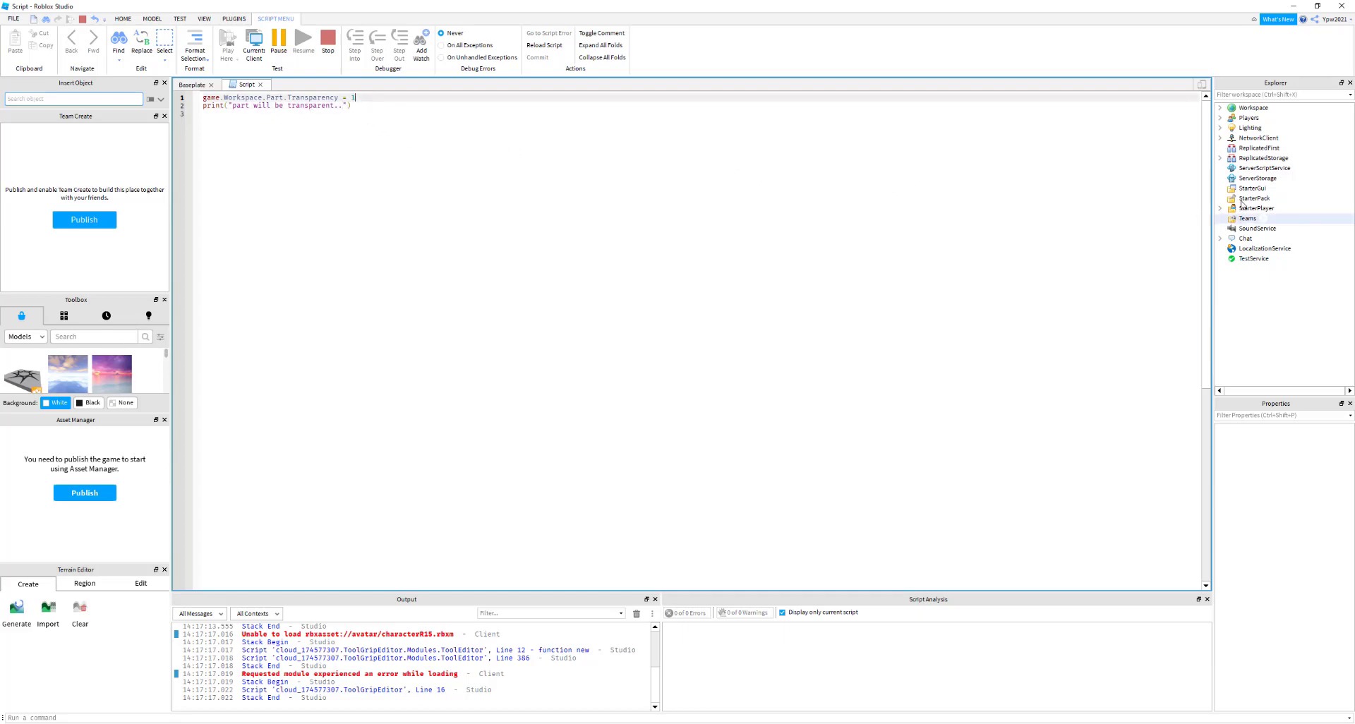
key(shift+F5)
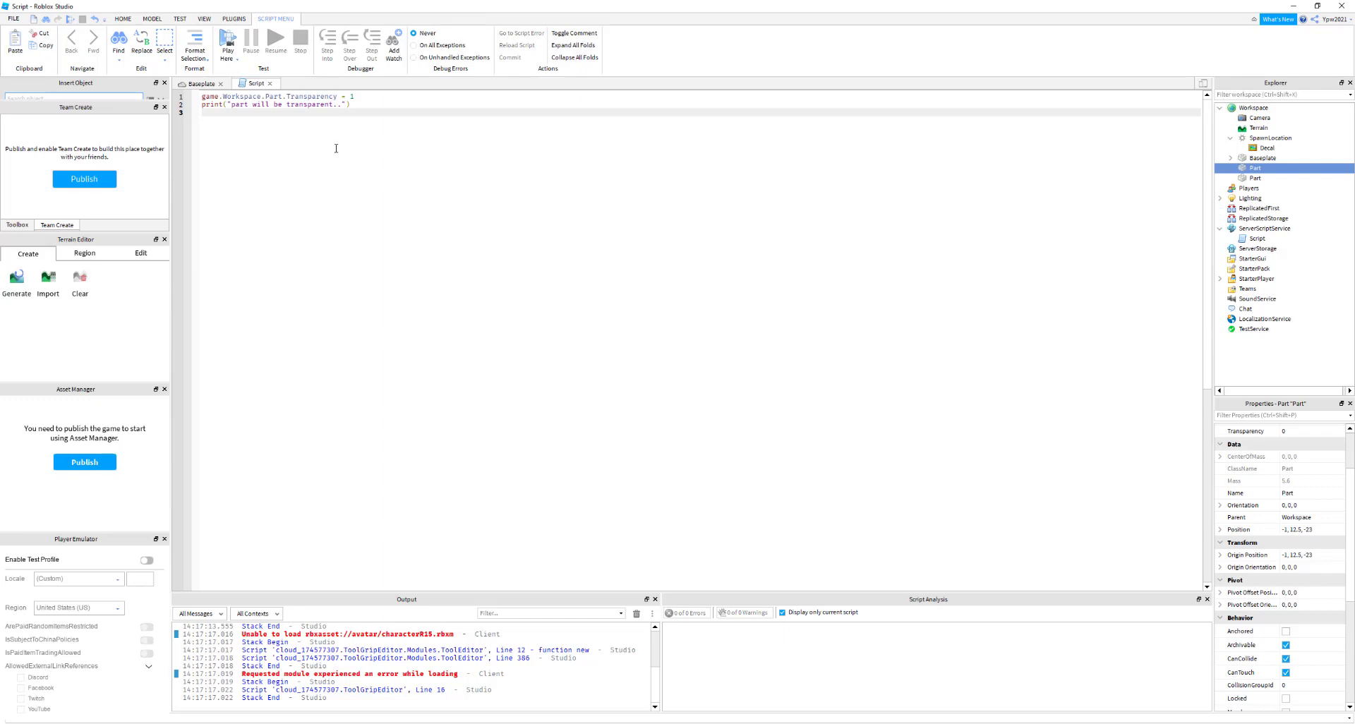
click(365, 108)
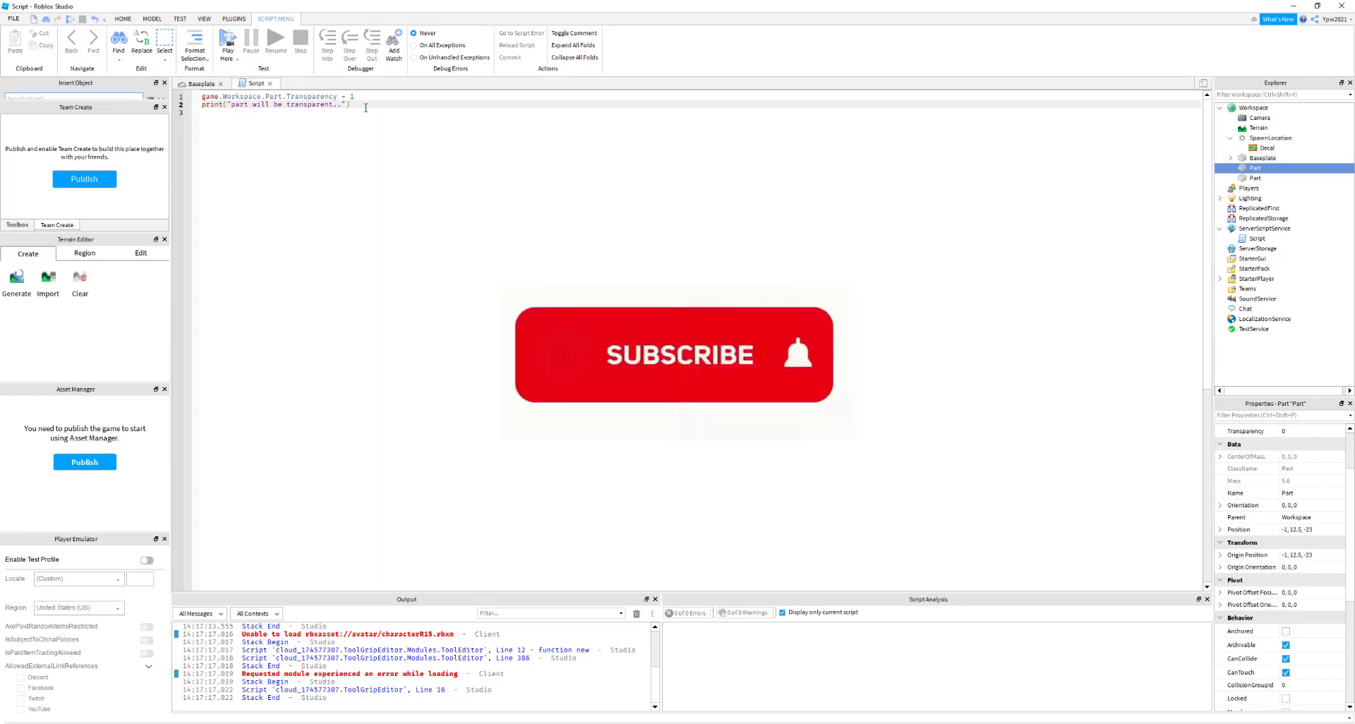